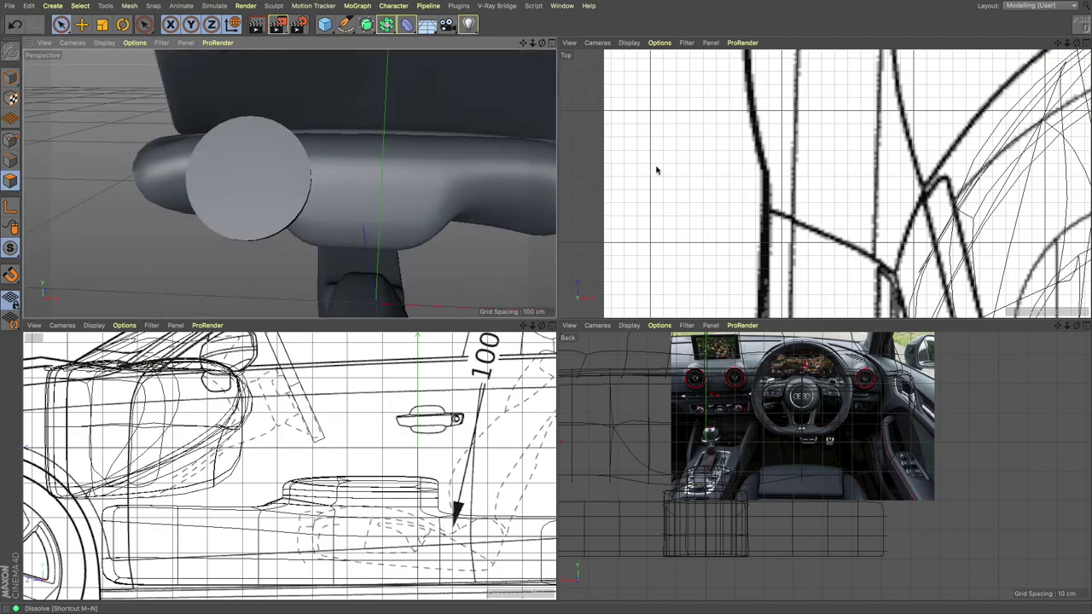
- Select the dashboard shell object to begin shaping it against the reference
{"action": "left_click", "coordinate": [341, 137]}
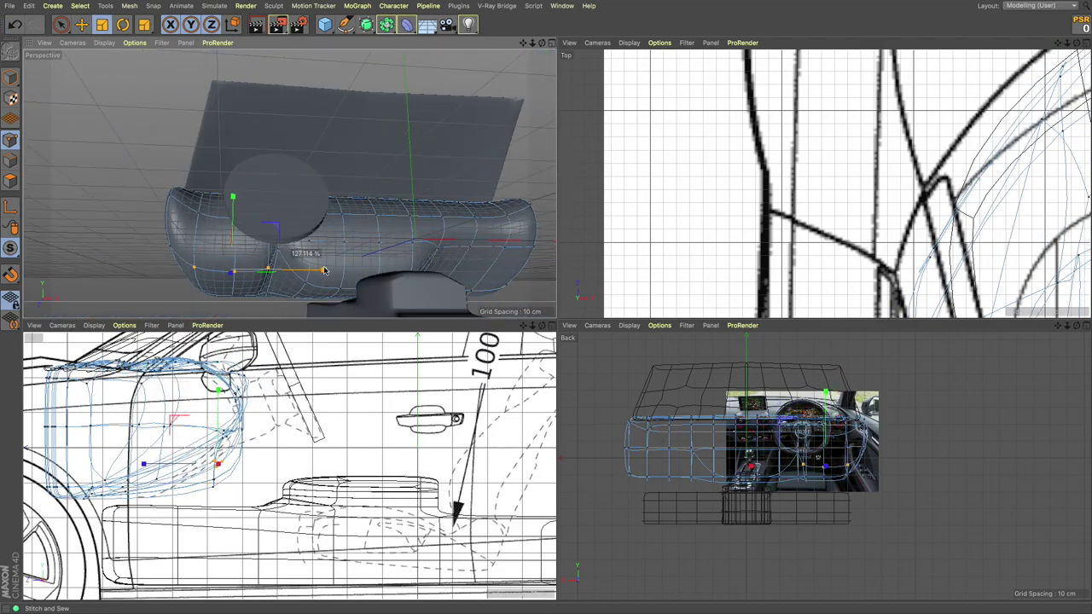
- Shift the steering-wheel disc about 67 cm to the right
{"action": "left_click_drag", "start_coordinate": [254, 244], "coordinate": [359, 251]}
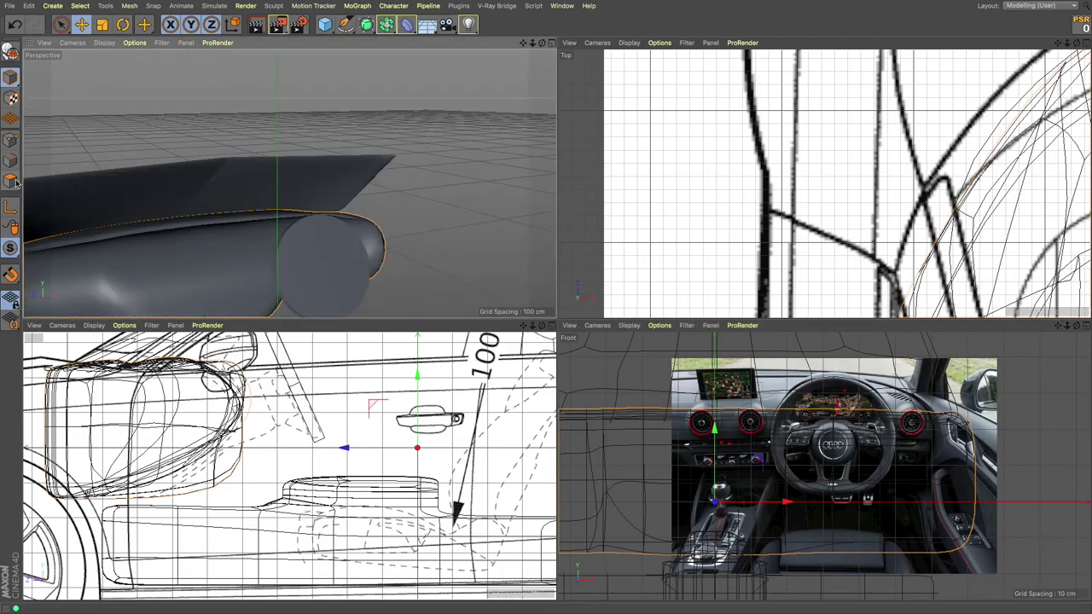
{"action": "left_click", "coordinate": [10, 181]}
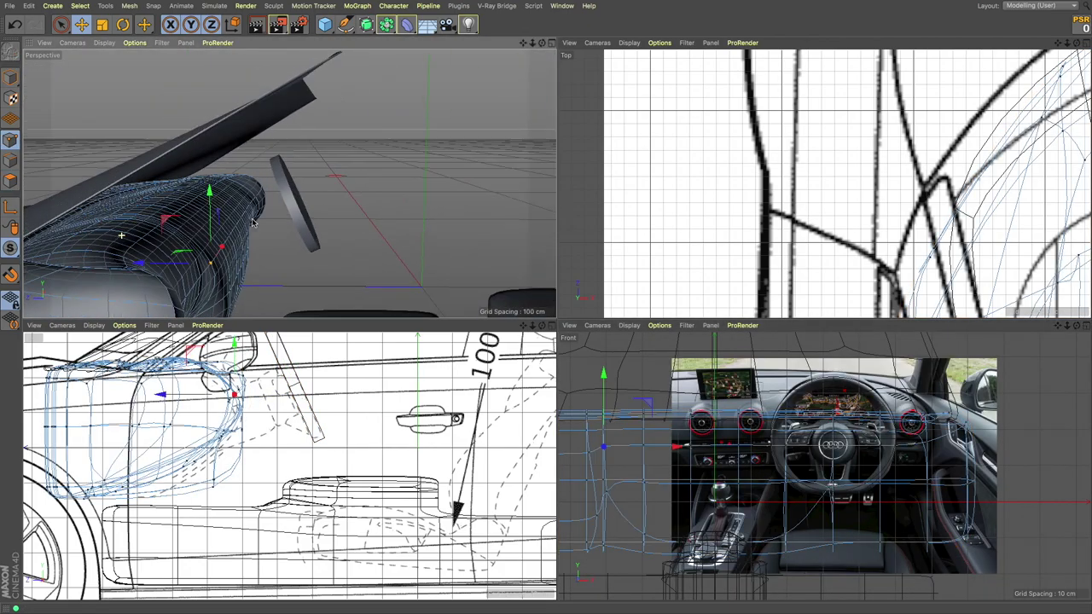
{"action": "mouse_move", "coordinate": [256, 188]}
{"action": "left_mouse_down", "text": "alt"}
{"action": "mouse_move", "coordinate": [244, 157]}
{"action": "mouse_move", "coordinate": [188, 171]}
{"action": "mouse_move", "coordinate": [196, 154]}
{"action": "mouse_move", "coordinate": [162, 162]}
{"action": "left_mouse_up", "text": "alt"}
{"action": "scroll", "coordinate": [965, 424], "scroll_direction": "up", "scroll_amount": 2}
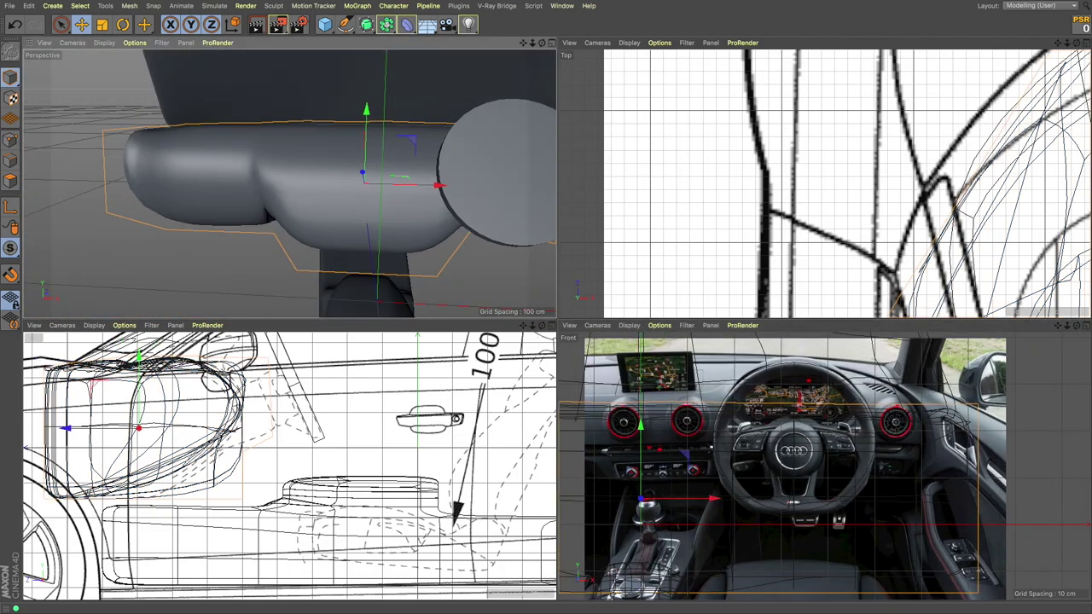
- Cut a new edge loop around the dashboard shell at about 63%, viewed full-screen
{"action": "mouse_move", "coordinate": [347, 199]}
{"action": "left_mouse_down", "text": "alt"}
{"action": "mouse_move", "coordinate": [38, 70]}
{"action": "mouse_move", "coordinate": [585, 223]}
{"action": "mouse_move", "coordinate": [805, 213]}
{"action": "mouse_move", "coordinate": [663, 196]}
{"action": "mouse_move", "coordinate": [210, 53]}
{"action": "mouse_move", "coordinate": [32, 137]}
{"action": "mouse_move", "coordinate": [260, 128]}
{"action": "mouse_move", "coordinate": [243, 414]}
{"action": "mouse_move", "coordinate": [542, 350]}
{"action": "mouse_move", "coordinate": [675, 402]}
{"action": "mouse_move", "coordinate": [695, 398]}
{"action": "mouse_move", "coordinate": [183, 317]}
{"action": "mouse_move", "coordinate": [12, 141]}
{"action": "mouse_move", "coordinate": [146, 285]}
{"action": "mouse_move", "coordinate": [251, 231]}
{"action": "mouse_move", "coordinate": [303, 247]}
{"action": "mouse_move", "coordinate": [218, 274]}
{"action": "mouse_move", "coordinate": [222, 244]}
{"action": "left_mouse_up", "text": "alt"}
{"action": "key", "text": "k"}
{"action": "key", "text": "l"}
{"action": "left_click", "coordinate": [346, 195]}
{"action": "middle_click", "coordinate": [38, 70]}
- Stitch two points at the dashboard's end and dissolve the stray corner edge
{"action": "right_click", "coordinate": [91, 239]}
{"action": "left_click", "coordinate": [145, 426]}
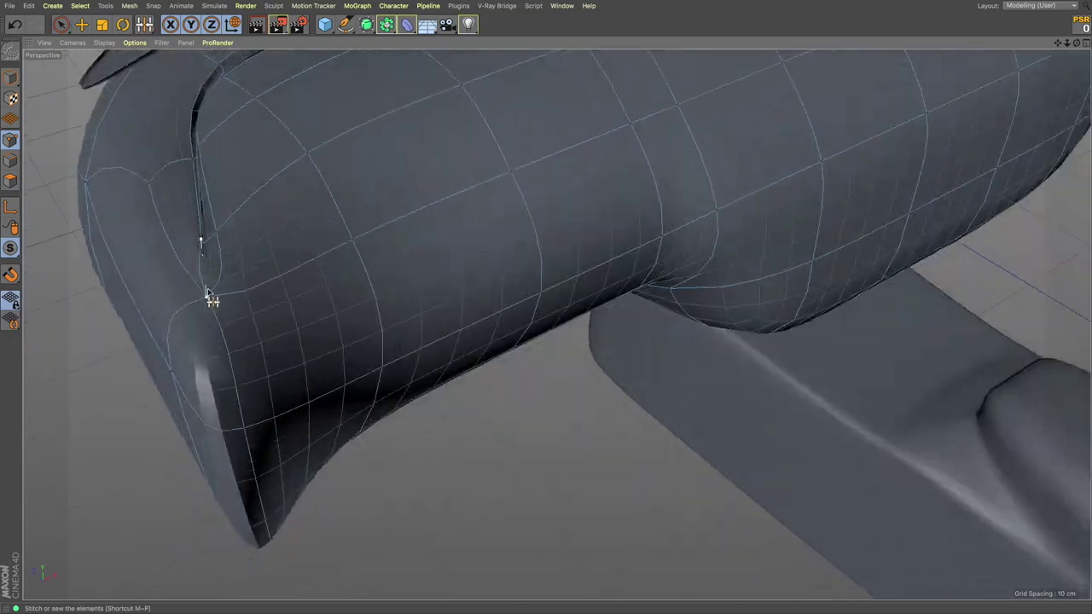
{"action": "left_click_drag", "start_coordinate": [208, 298], "coordinate": [238, 305], "text": "alt"}
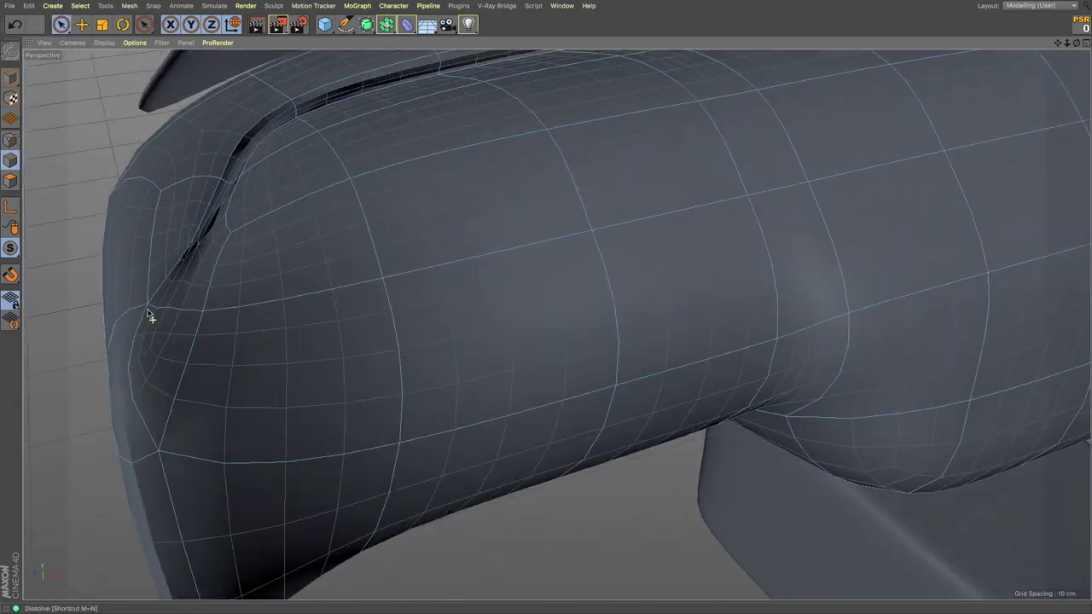
{"action": "left_click_drag", "start_coordinate": [151, 312], "coordinate": [203, 193], "text": "alt"}
{"action": "key", "text": "m"}
{"action": "key", "text": "n"}
{"action": "left_click", "coordinate": [171, 216]}
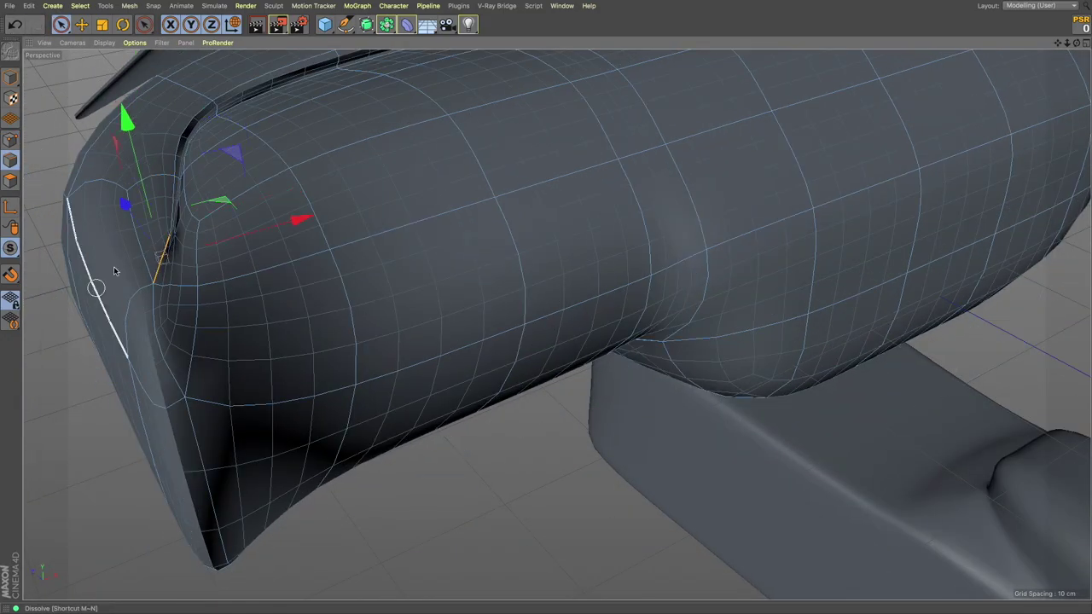
- Close the polygon hole at the dashboard's end corner with Close Polygon Hole
{"action": "left_click_drag", "start_coordinate": [186, 398], "coordinate": [201, 356], "text": "alt"}
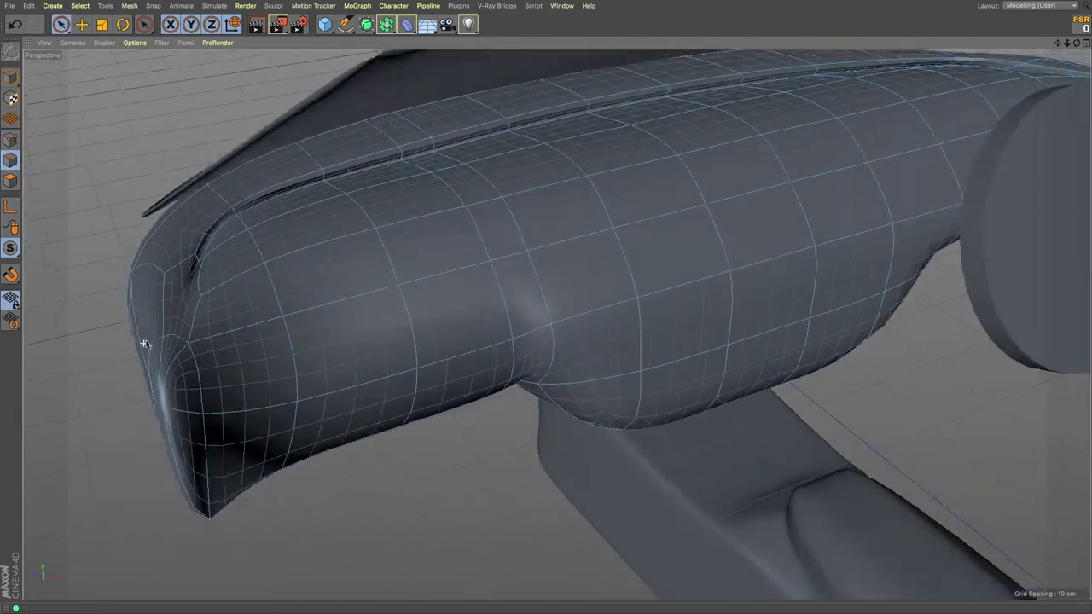
{"action": "left_click_drag", "start_coordinate": [173, 568], "coordinate": [137, 200], "text": "alt"}
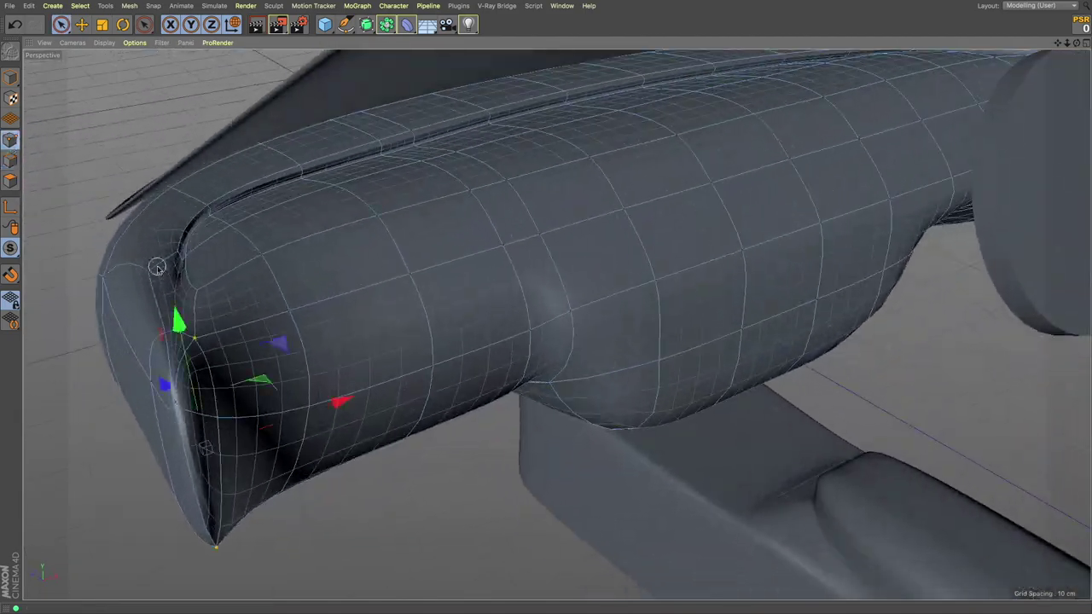
{"action": "scroll", "coordinate": [191, 376], "scroll_direction": "up", "scroll_amount": 3}
{"action": "left_click_drag", "start_coordinate": [190, 376], "coordinate": [143, 333], "text": "alt"}
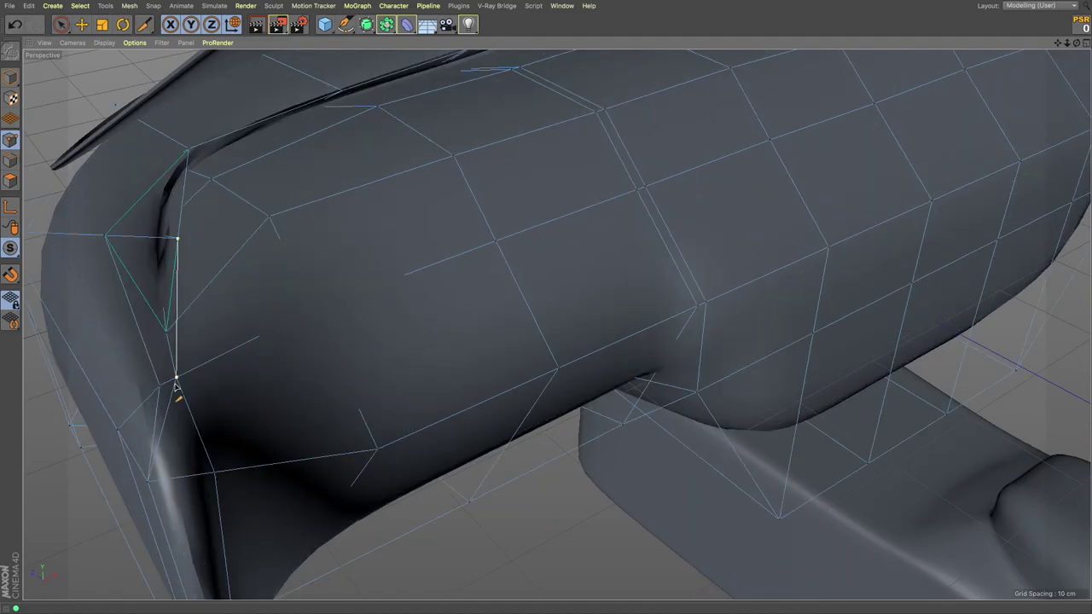
{"action": "left_click_drag", "start_coordinate": [175, 387], "coordinate": [273, 191], "text": "alt"}
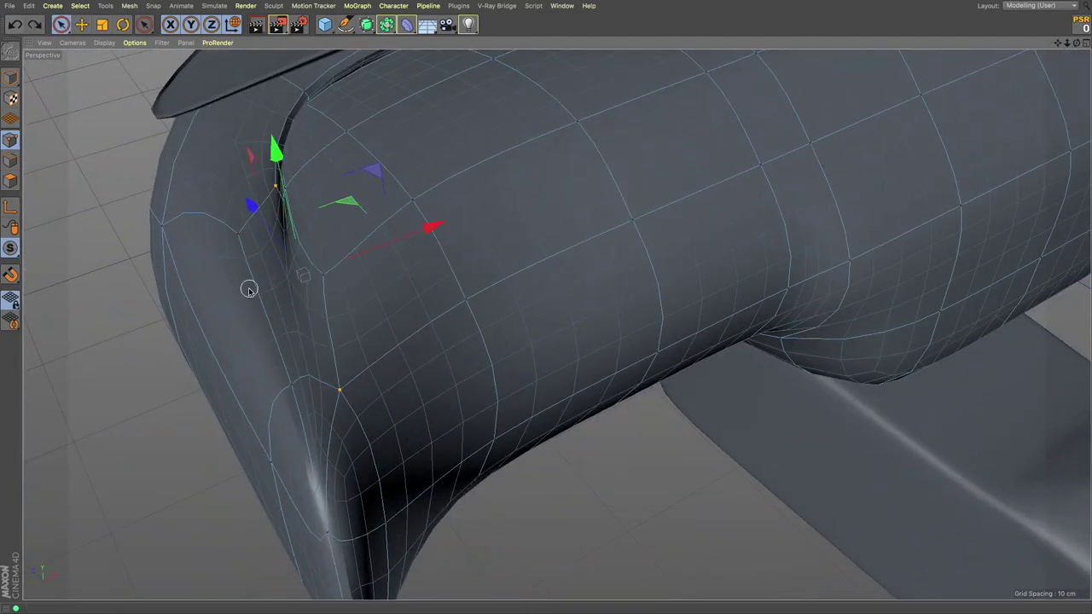
{"action": "left_click_drag", "start_coordinate": [249, 291], "coordinate": [74, 187], "text": "alt"}
{"action": "key", "text": "q"}
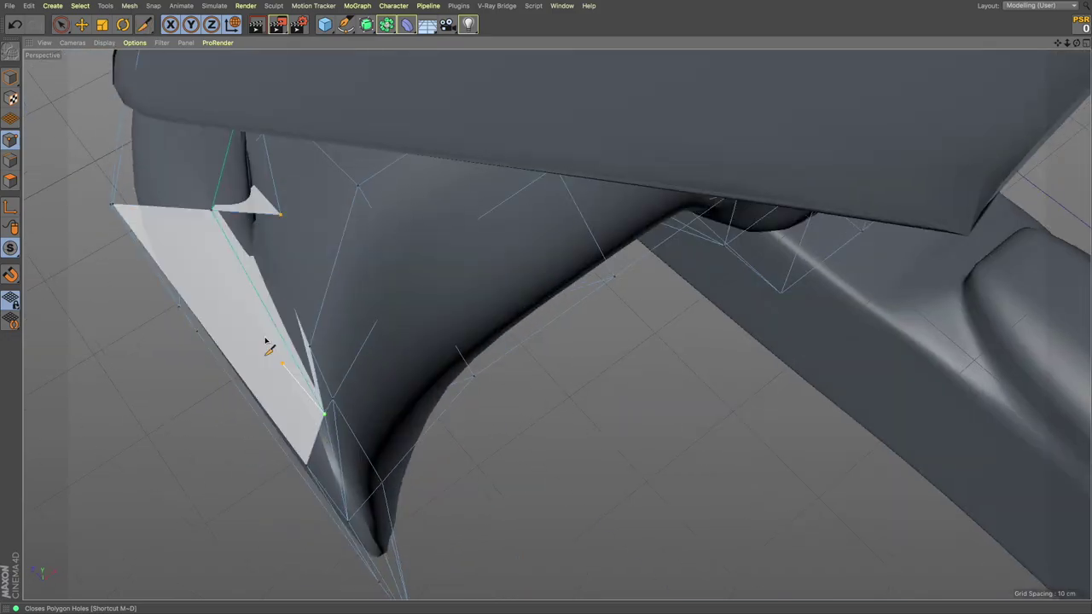
- Stitch the top edges at the dashboard's left end with about 47% blend
{"action": "right_click", "coordinate": [111, 205]}
{"action": "left_click", "coordinate": [159, 354]}
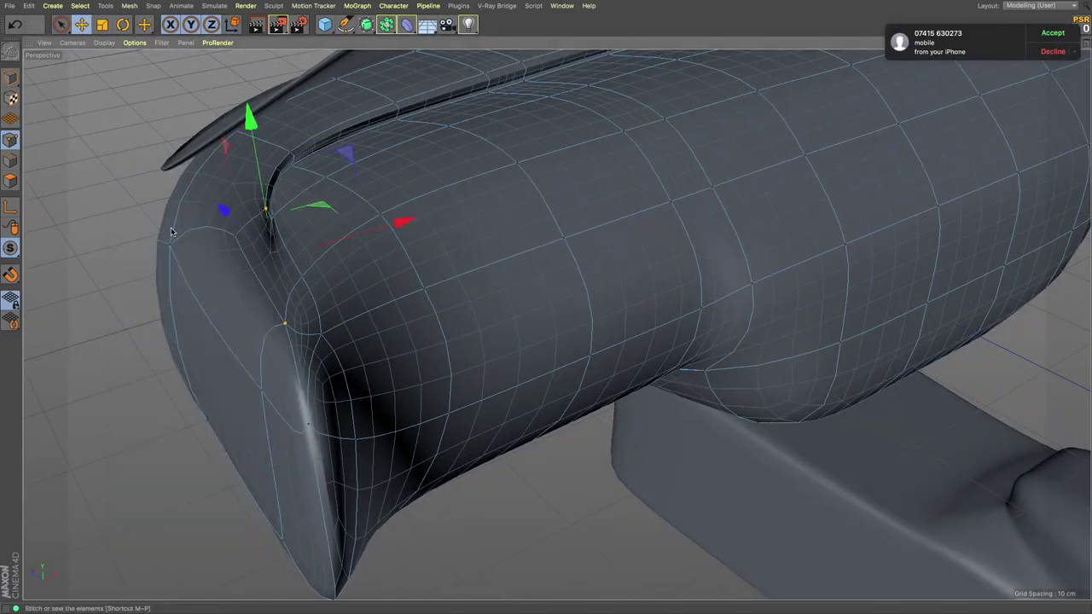
{"action": "left_click_drag", "start_coordinate": [107, 127], "coordinate": [232, 244], "text": "alt"}
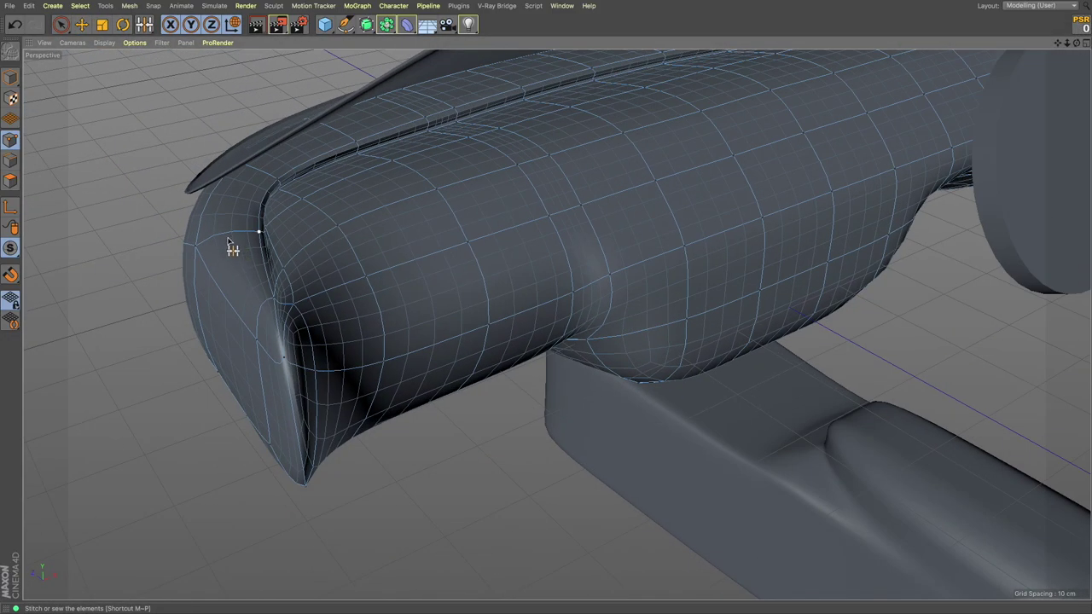
{"action": "scroll", "coordinate": [232, 248], "scroll_direction": "up", "scroll_amount": 3}
{"action": "scroll", "coordinate": [231, 295], "scroll_direction": "down", "scroll_amount": 2}
{"action": "mouse_move", "coordinate": [234, 307]}
{"action": "left_mouse_down", "text": "alt"}
{"action": "mouse_move", "coordinate": [307, 312]}
{"action": "mouse_move", "coordinate": [281, 434]}
{"action": "mouse_move", "coordinate": [312, 482]}
{"action": "mouse_move", "coordinate": [252, 585]}
{"action": "left_mouse_up", "text": "alt"}
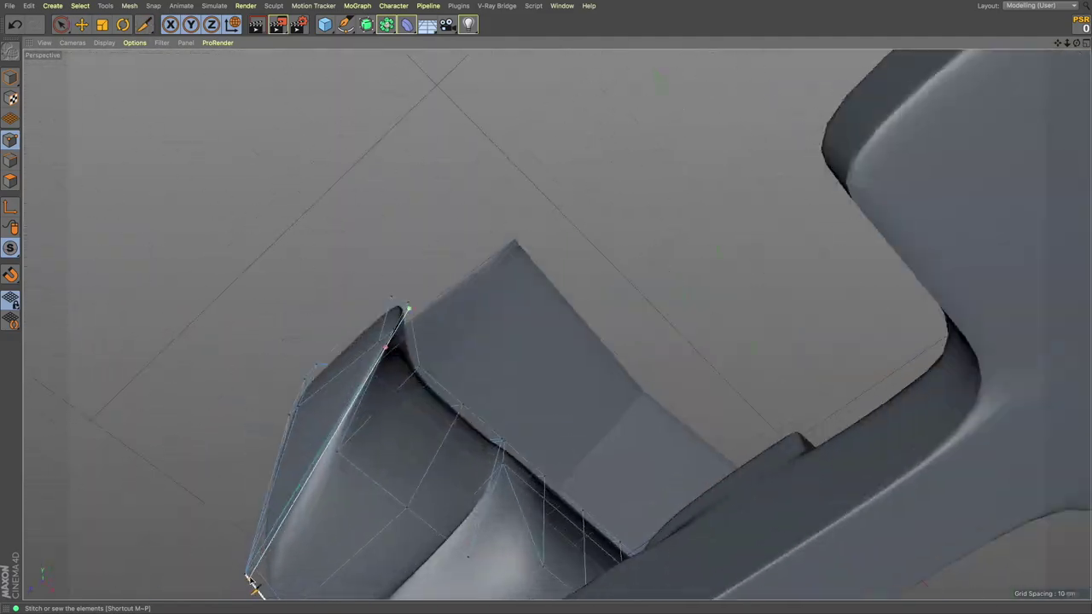
{"action": "left_click", "coordinate": [10, 76]}
{"action": "left_click_drag", "start_coordinate": [99, 162], "coordinate": [296, 222], "text": "alt"}
{"action": "scroll", "coordinate": [212, 260], "scroll_direction": "up", "scroll_amount": 3}
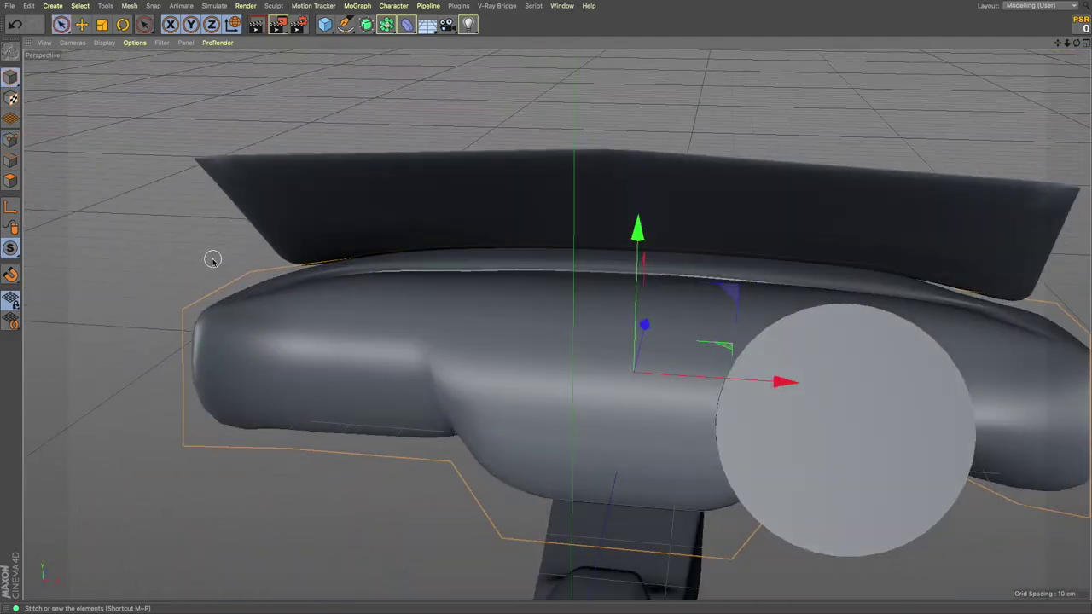
{"action": "left_click_drag", "start_coordinate": [214, 259], "coordinate": [283, 275], "text": "alt"}
{"action": "scroll", "coordinate": [282, 276], "scroll_direction": "up", "scroll_amount": 3}
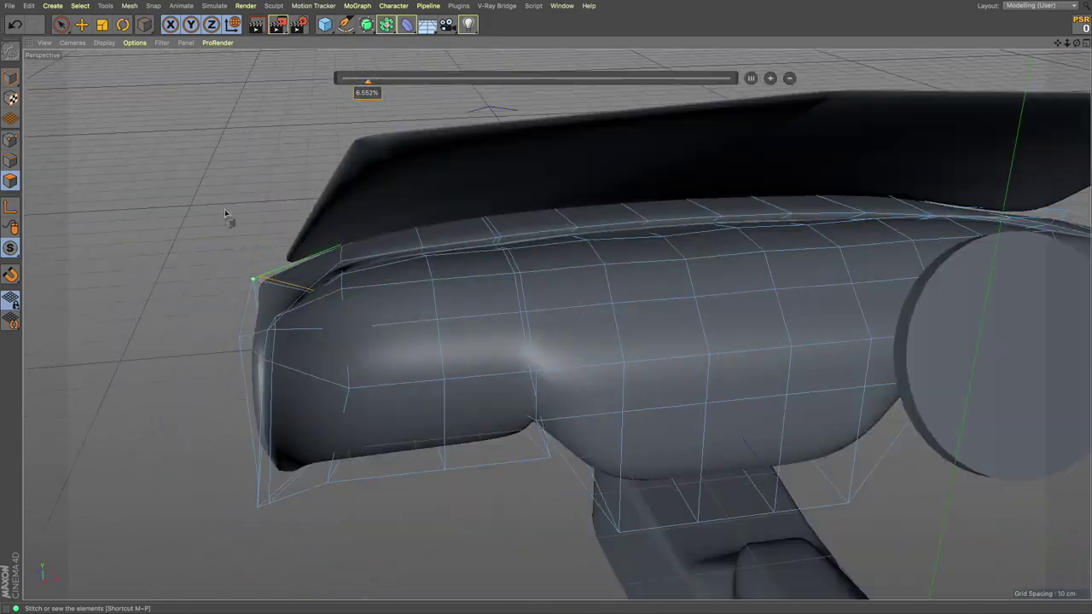
{"action": "scroll", "coordinate": [649, 214], "scroll_direction": "up", "scroll_amount": 3}
{"action": "scroll", "coordinate": [648, 213], "scroll_direction": "down", "scroll_amount": 3}
{"action": "left_click_drag", "start_coordinate": [651, 202], "coordinate": [378, 208], "text": "alt"}
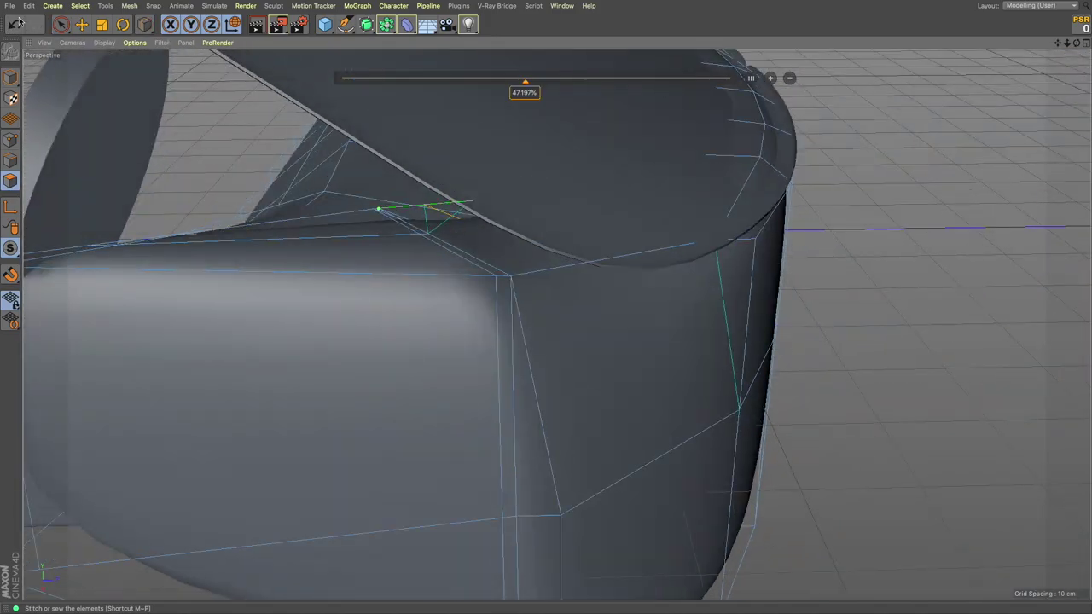
- Undo and redo the top-edge stitch while checking the stitched corner
{"action": "left_click_drag", "start_coordinate": [649, 213], "coordinate": [694, 208], "text": "alt"}
{"action": "scroll", "coordinate": [793, 212], "scroll_direction": "up", "scroll_amount": 2}
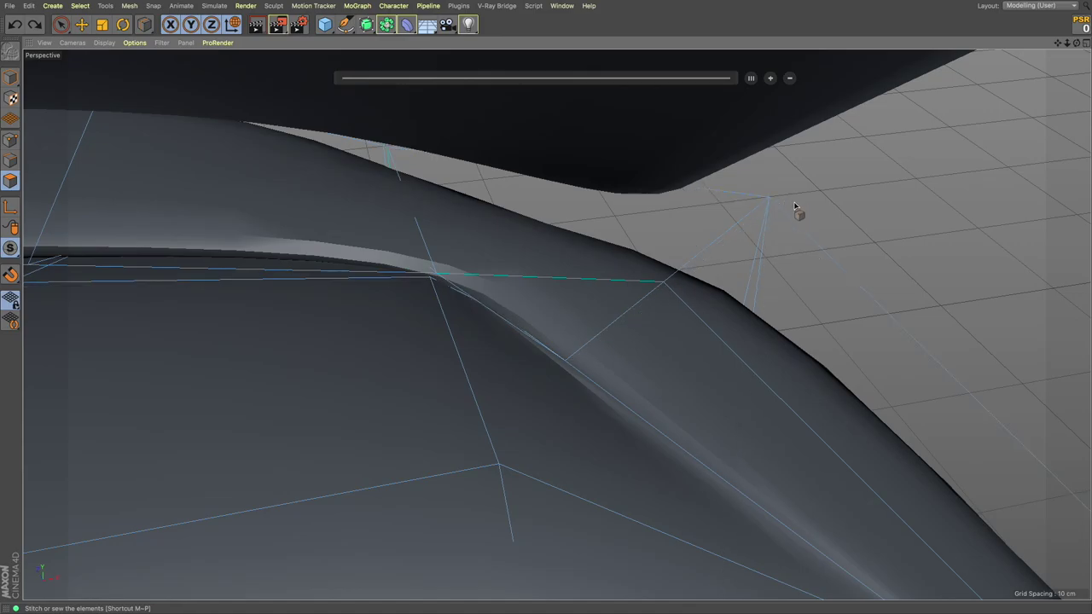
{"action": "scroll", "coordinate": [455, 514], "scroll_direction": "down", "scroll_amount": 5}
{"action": "left_click_drag", "start_coordinate": [455, 515], "coordinate": [299, 444], "text": "alt"}
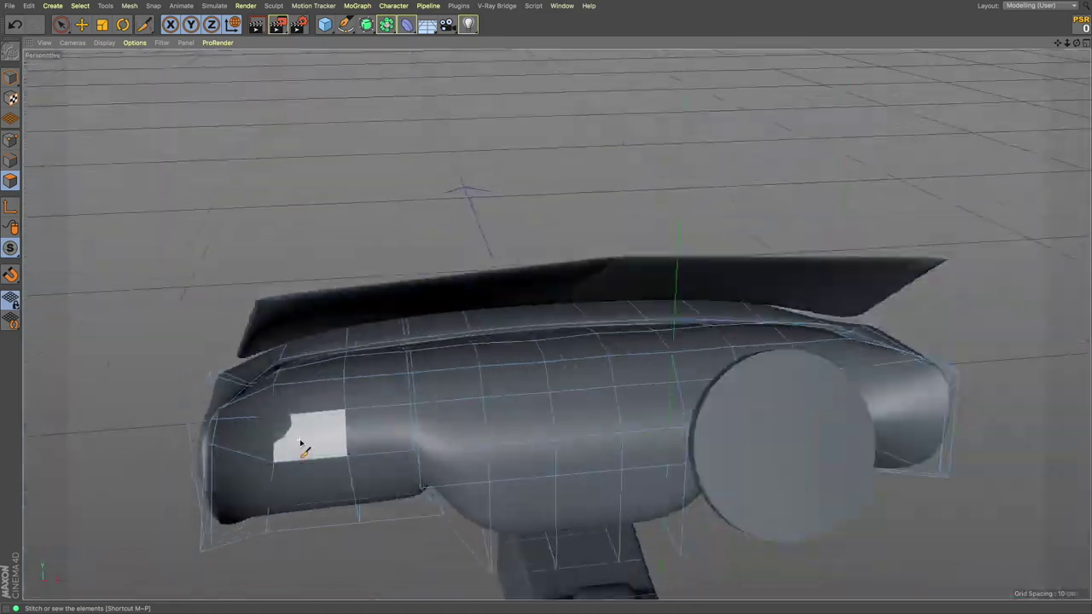
{"action": "left_click", "coordinate": [16, 25]}
{"action": "left_click_drag", "start_coordinate": [103, 199], "coordinate": [38, 177], "text": "alt"}
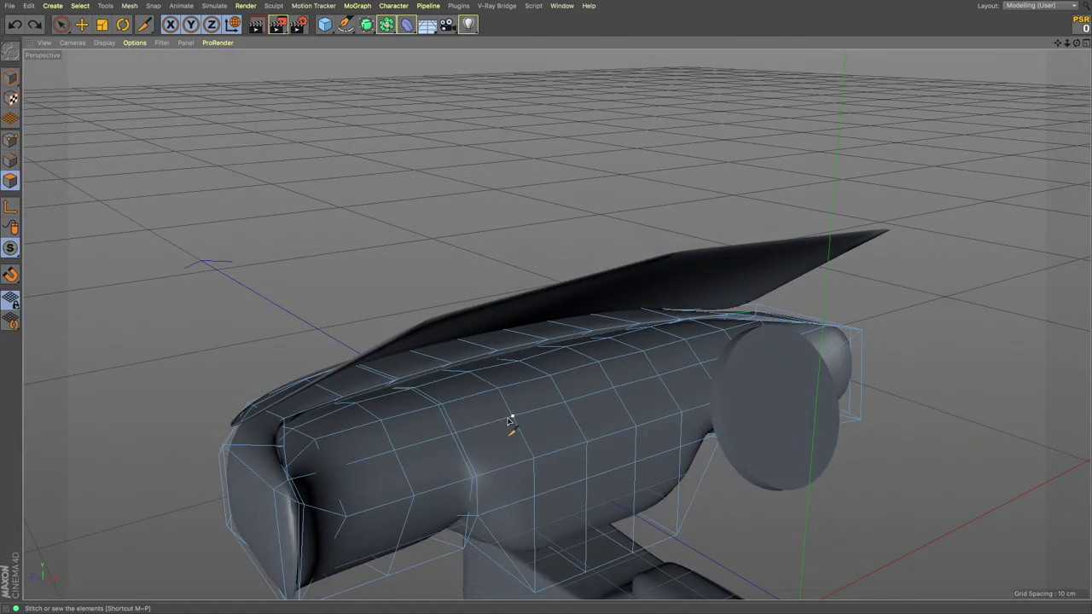
{"action": "mouse_move", "coordinate": [510, 421]}
{"action": "left_mouse_down", "text": "alt"}
{"action": "mouse_move", "coordinate": [555, 459]}
{"action": "mouse_move", "coordinate": [487, 453]}
{"action": "mouse_move", "coordinate": [665, 602]}
{"action": "mouse_move", "coordinate": [583, 413]}
{"action": "mouse_move", "coordinate": [512, 366]}
{"action": "mouse_move", "coordinate": [478, 384]}
{"action": "left_mouse_up", "text": "alt"}
{"action": "key", "text": "ctrl+y"}
- Stitch the lower edges under the dashboard with about 15% blend
{"action": "scroll", "coordinate": [478, 384], "scroll_direction": "up", "scroll_amount": 5}
{"action": "left_click_drag", "start_coordinate": [440, 431], "coordinate": [438, 323]}
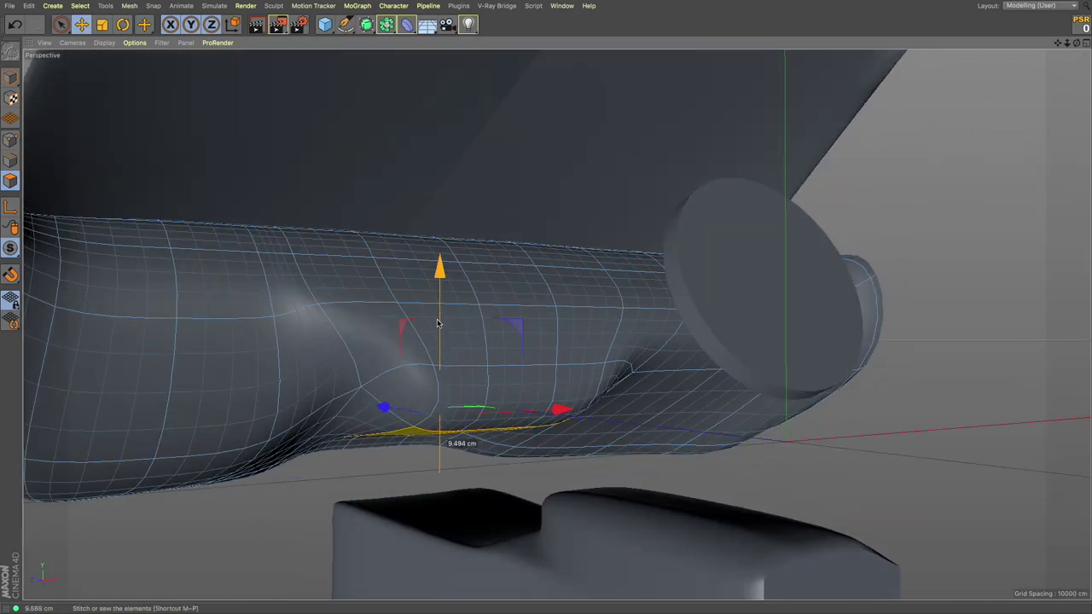
{"action": "left_click_drag", "start_coordinate": [390, 82], "coordinate": [402, 81]}
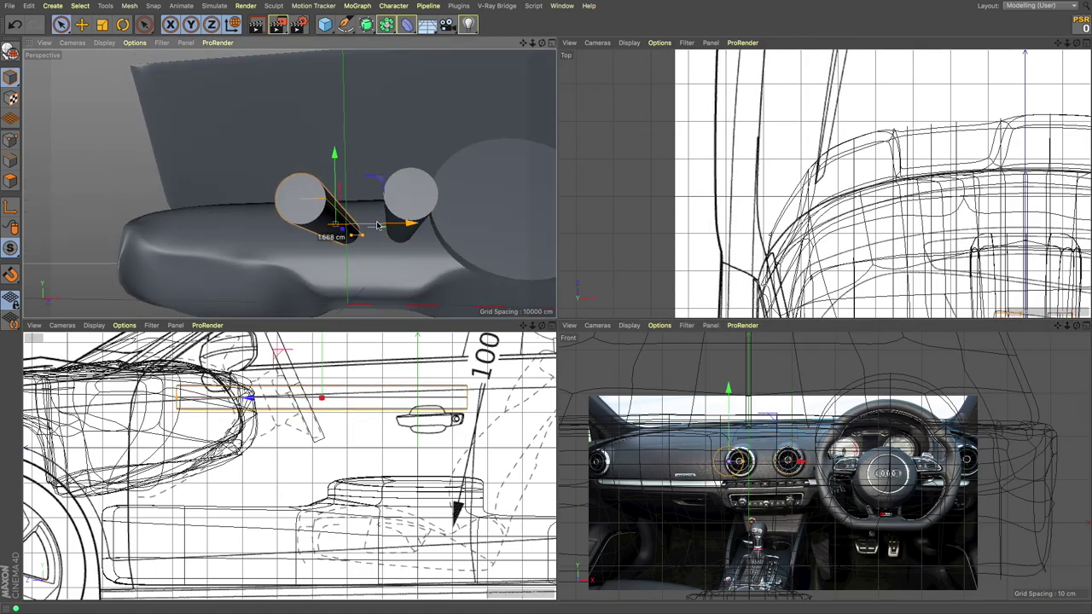
- Re-frame the front view on the reference image
{"action": "left_click", "coordinate": [660, 325]}
{"action": "left_click", "coordinate": [680, 300]}
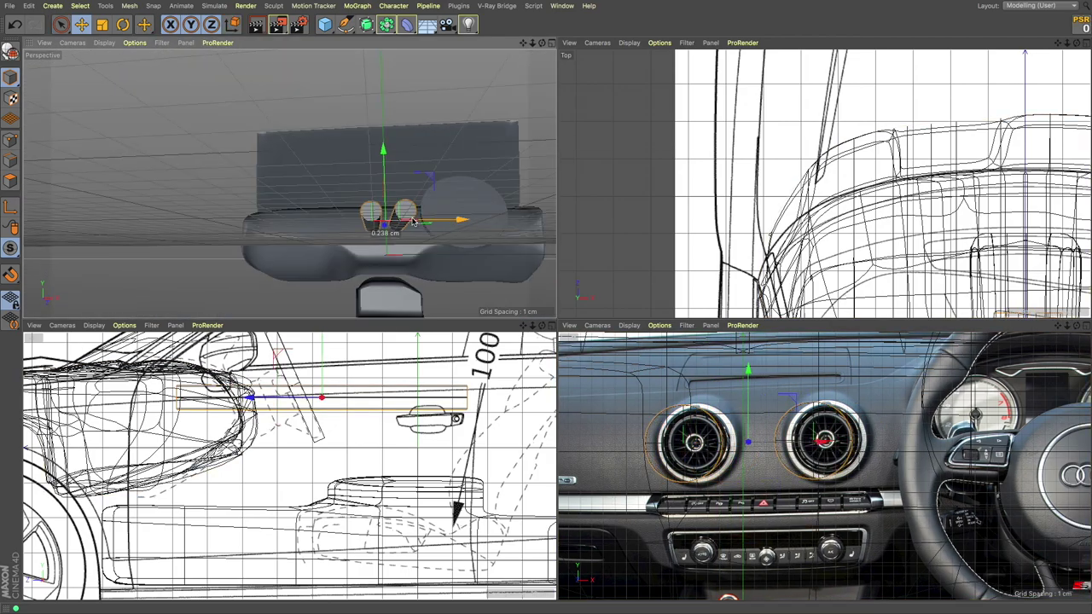
{"action": "left_click", "coordinate": [629, 325]}
{"action": "left_click", "coordinate": [668, 394]}
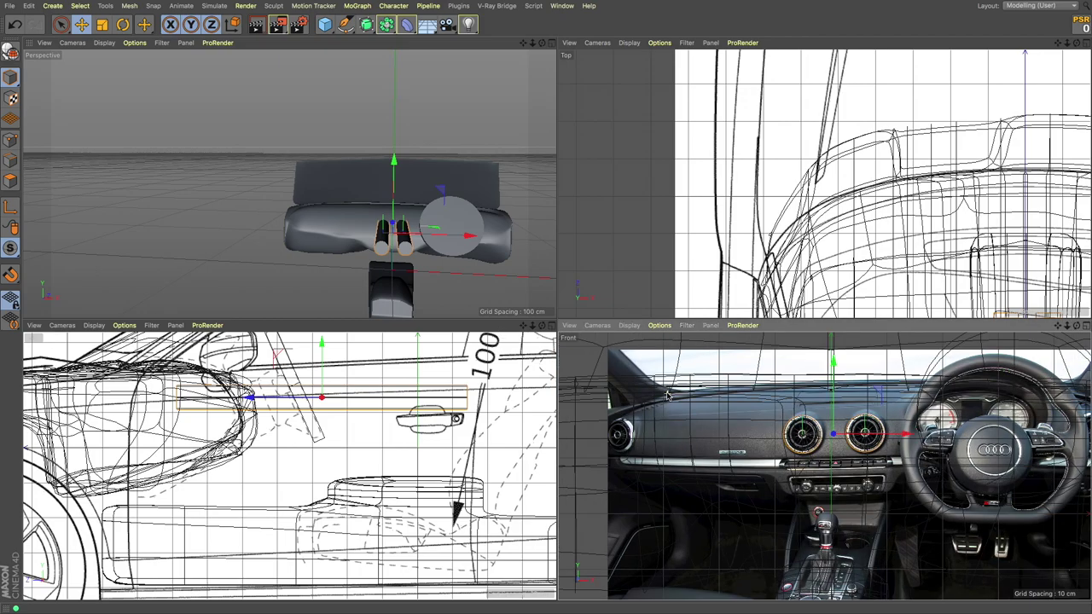
{"action": "scroll", "coordinate": [669, 395], "scroll_direction": "down", "scroll_amount": 3}
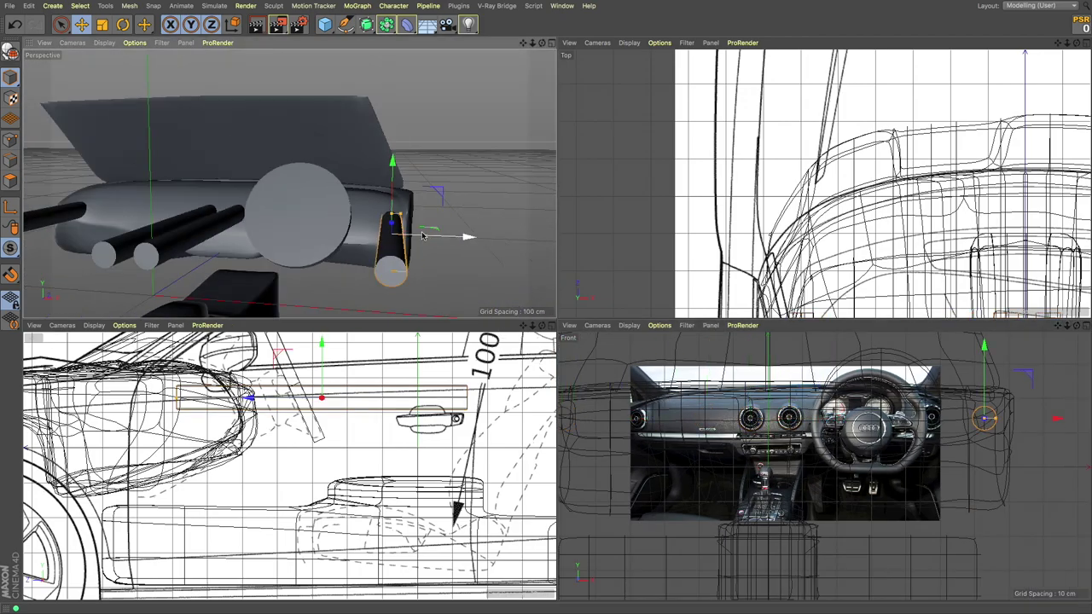
{"action": "scroll", "coordinate": [766, 438], "scroll_direction": "down", "scroll_amount": 2}
- Select the dashboard and undo the accidental subdivision with two undos
{"action": "left_click", "coordinate": [376, 200]}
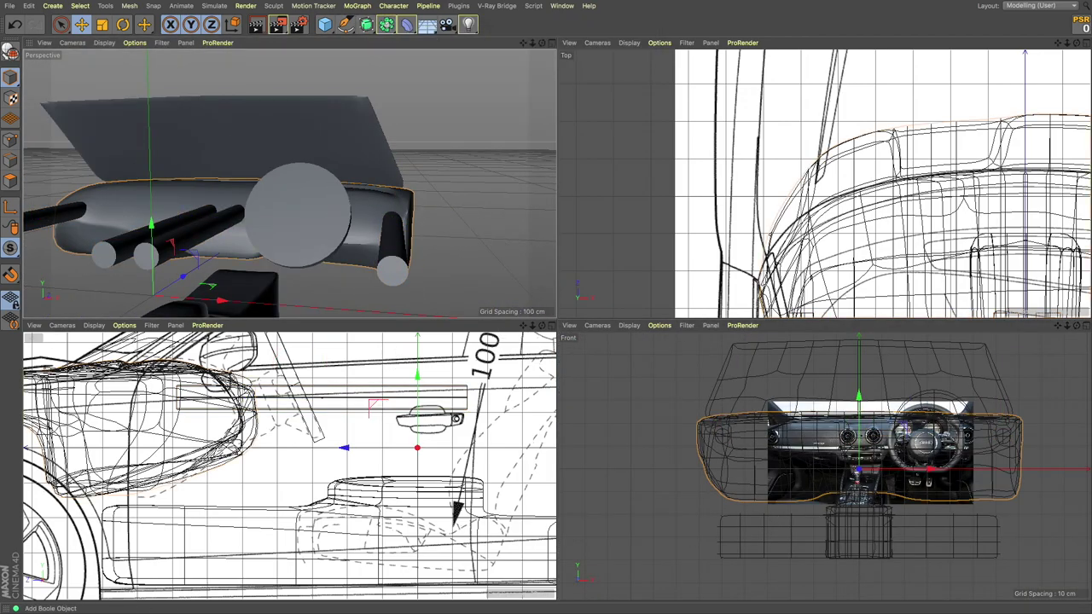
{"action": "mouse_move", "coordinate": [159, 183]}
{"action": "left_mouse_down", "text": "alt"}
{"action": "mouse_move", "coordinate": [147, 214]}
{"action": "mouse_move", "coordinate": [153, 198]}
{"action": "left_mouse_up", "text": "alt"}
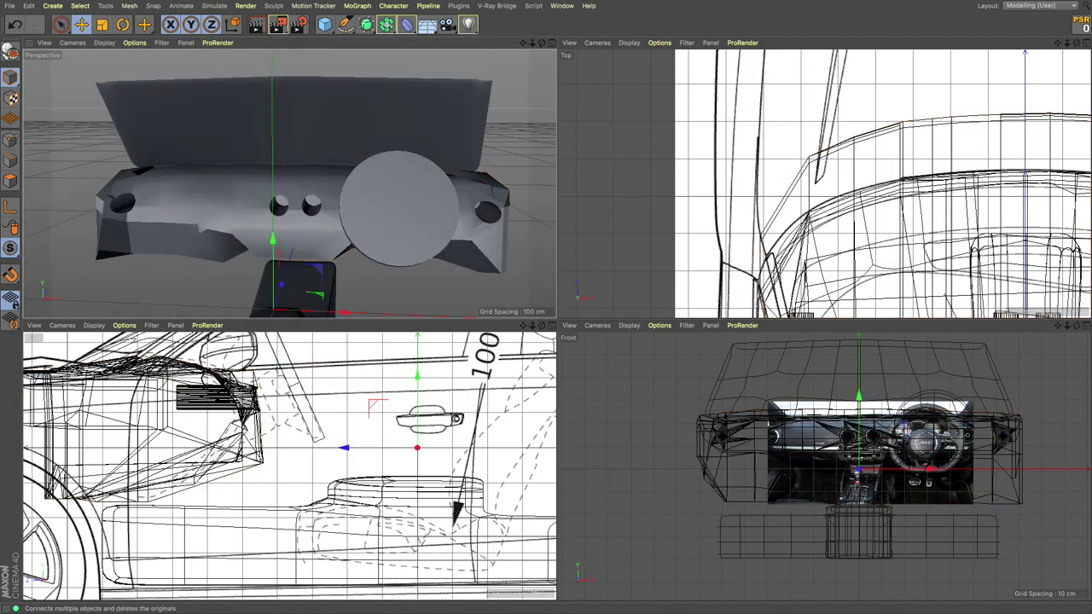
{"action": "key", "text": "m"}
{"action": "key", "text": "d"}
{"action": "scroll", "coordinate": [142, 156], "scroll_direction": "up", "scroll_amount": 5}
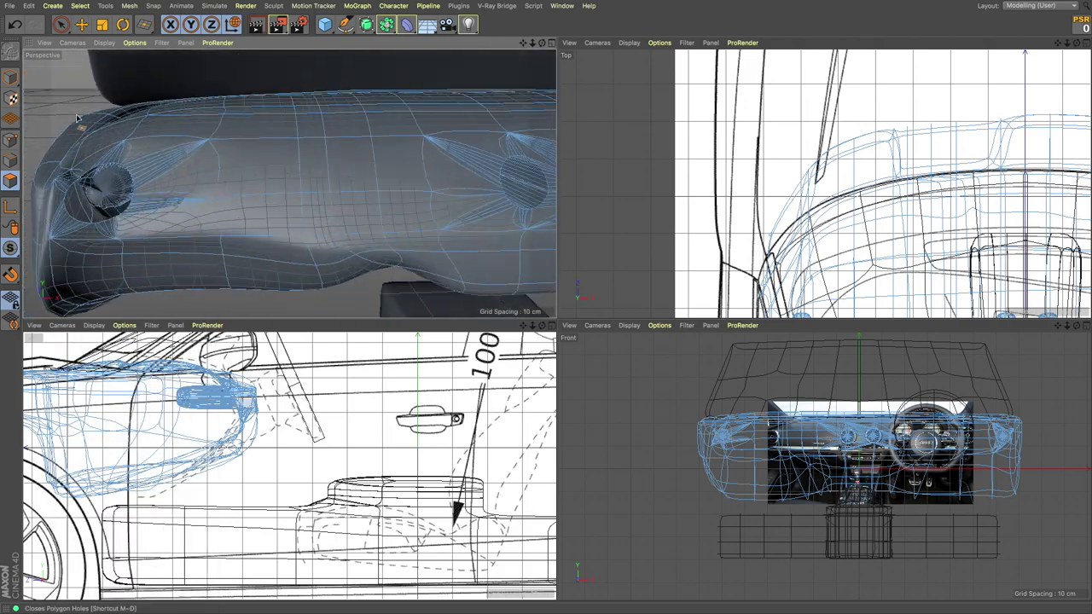
{"action": "scroll", "coordinate": [410, 171], "scroll_direction": "down", "scroll_amount": 5}
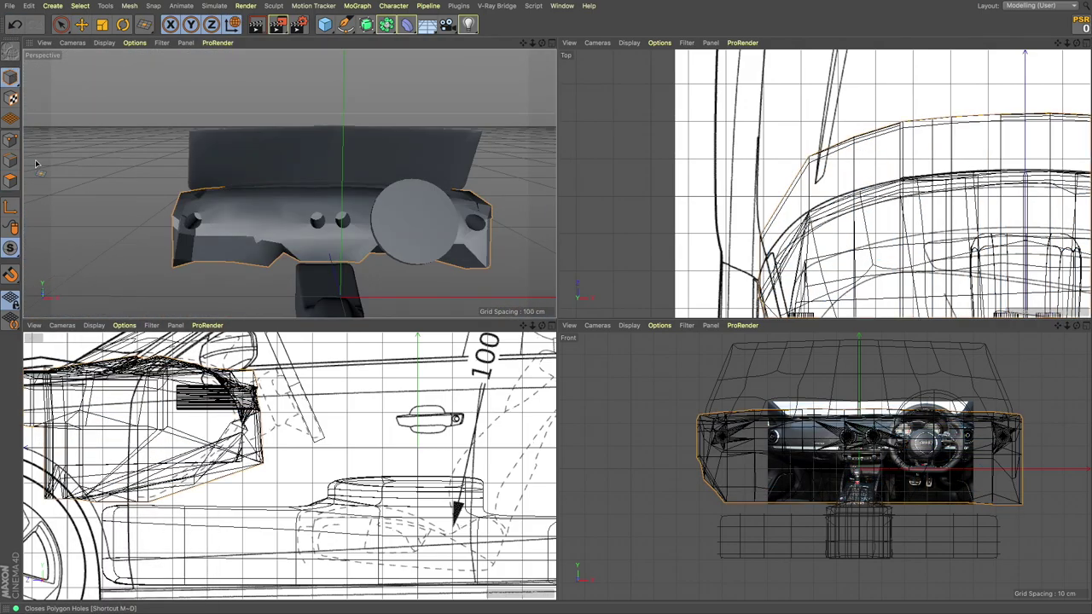
{"action": "key", "text": "ctrl+z"}
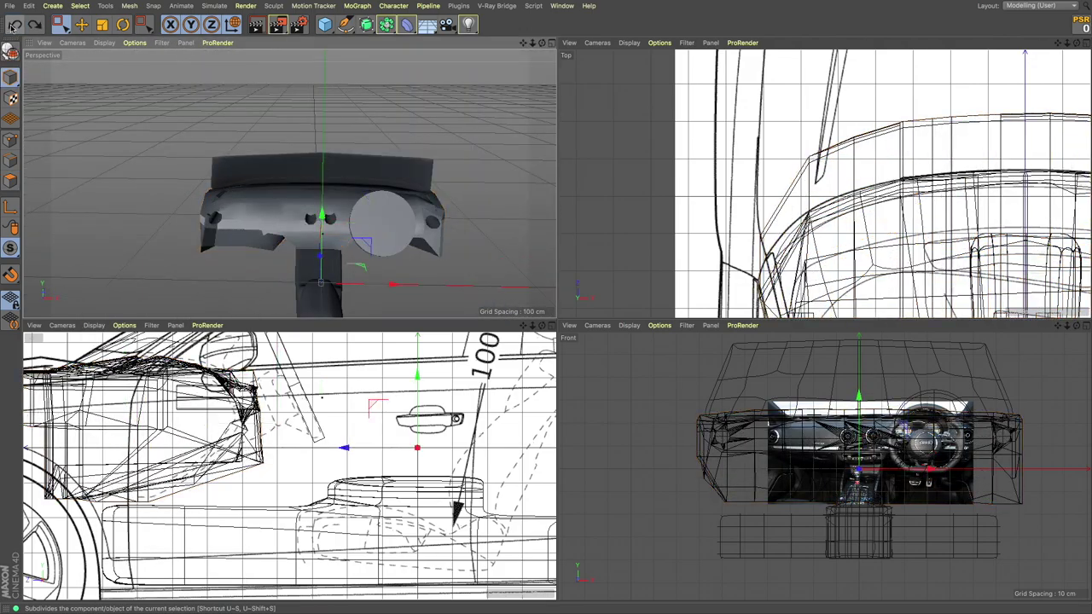
{"action": "key", "text": "ctrl+z"}
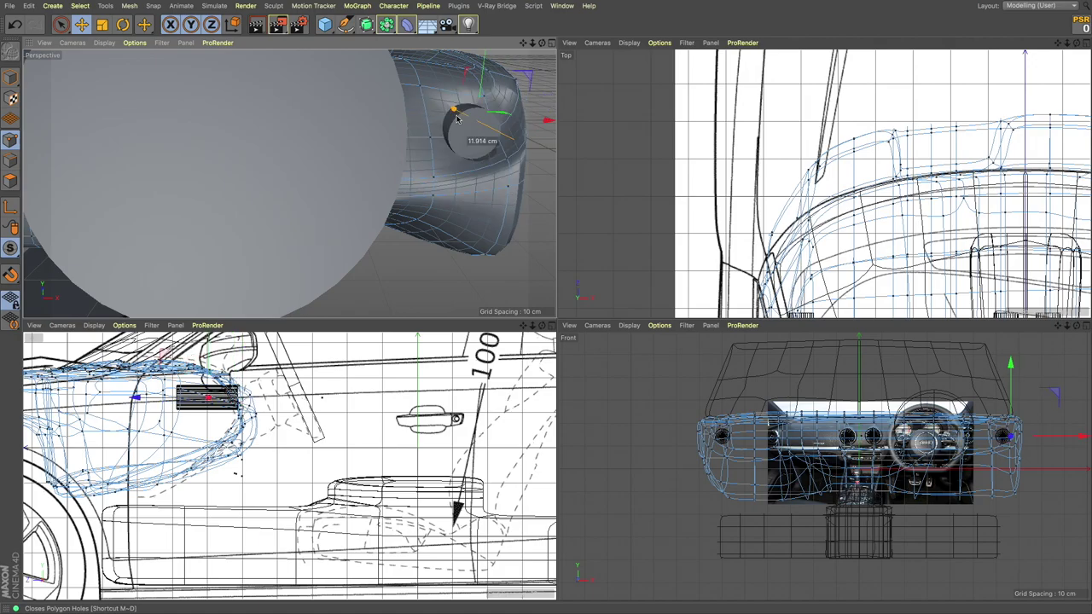
- Close in on a dashboard vent hole and undo once to restore its flat cap face
{"action": "left_click_drag", "start_coordinate": [498, 120], "coordinate": [477, 153], "text": "alt"}
{"action": "middle_click", "coordinate": [478, 154]}
{"action": "left_click_drag", "start_coordinate": [768, 170], "coordinate": [811, 222], "text": "alt"}
{"action": "right_click_drag", "start_coordinate": [811, 222], "coordinate": [827, 218], "text": "alt"}
{"action": "mouse_move", "coordinate": [828, 217]}
{"action": "left_mouse_down", "text": "alt"}
{"action": "mouse_move", "coordinate": [744, 185]}
{"action": "mouse_move", "coordinate": [555, 316]}
{"action": "mouse_move", "coordinate": [182, 139]}
{"action": "mouse_move", "coordinate": [753, 162]}
{"action": "mouse_move", "coordinate": [746, 142]}
{"action": "mouse_move", "coordinate": [756, 146]}
{"action": "mouse_move", "coordinate": [676, 140]}
{"action": "left_mouse_up", "text": "alt"}
{"action": "mouse_move", "coordinate": [796, 148]}
{"action": "left_mouse_down", "text": "alt"}
{"action": "mouse_move", "coordinate": [321, 107]}
{"action": "mouse_move", "coordinate": [785, 227]}
{"action": "mouse_move", "coordinate": [493, 107]}
{"action": "mouse_move", "coordinate": [896, 296]}
{"action": "mouse_move", "coordinate": [692, 246]}
{"action": "left_mouse_up", "text": "alt"}
{"action": "mouse_move", "coordinate": [968, 262]}
{"action": "left_mouse_down", "text": "alt"}
{"action": "mouse_move", "coordinate": [962, 198]}
{"action": "mouse_move", "coordinate": [122, 165]}
{"action": "left_mouse_up", "text": "alt"}
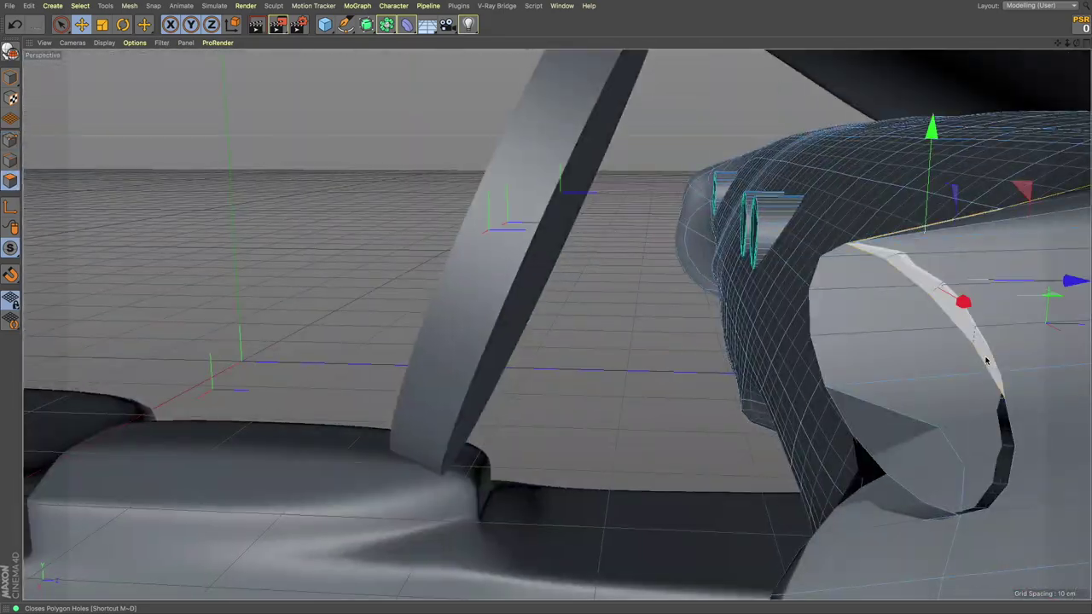
{"action": "left_click_drag", "start_coordinate": [121, 165], "coordinate": [16, 24], "text": "alt"}
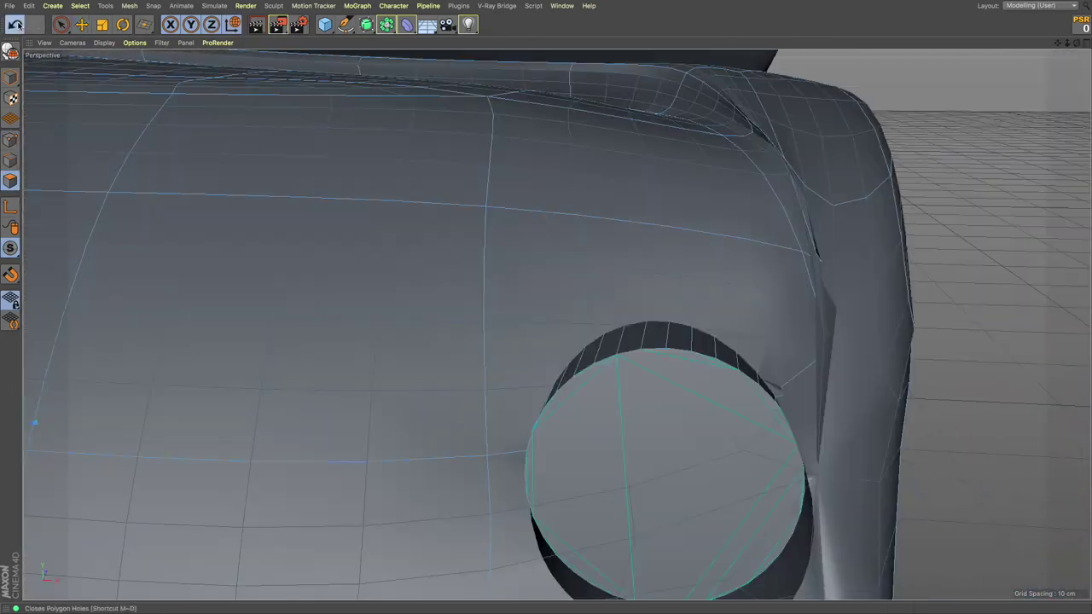
{"action": "left_click", "coordinate": [15, 24]}
{"action": "mouse_move", "coordinate": [708, 329]}
{"action": "left_mouse_down", "text": "alt"}
{"action": "mouse_move", "coordinate": [773, 316]}
{"action": "mouse_move", "coordinate": [703, 368]}
{"action": "mouse_move", "coordinate": [708, 322]}
{"action": "mouse_move", "coordinate": [768, 343]}
{"action": "mouse_move", "coordinate": [853, 319]}
{"action": "mouse_move", "coordinate": [882, 342]}
{"action": "mouse_move", "coordinate": [837, 287]}
{"action": "mouse_move", "coordinate": [344, 196]}
{"action": "mouse_move", "coordinate": [290, 253]}
{"action": "left_mouse_up", "text": "alt"}
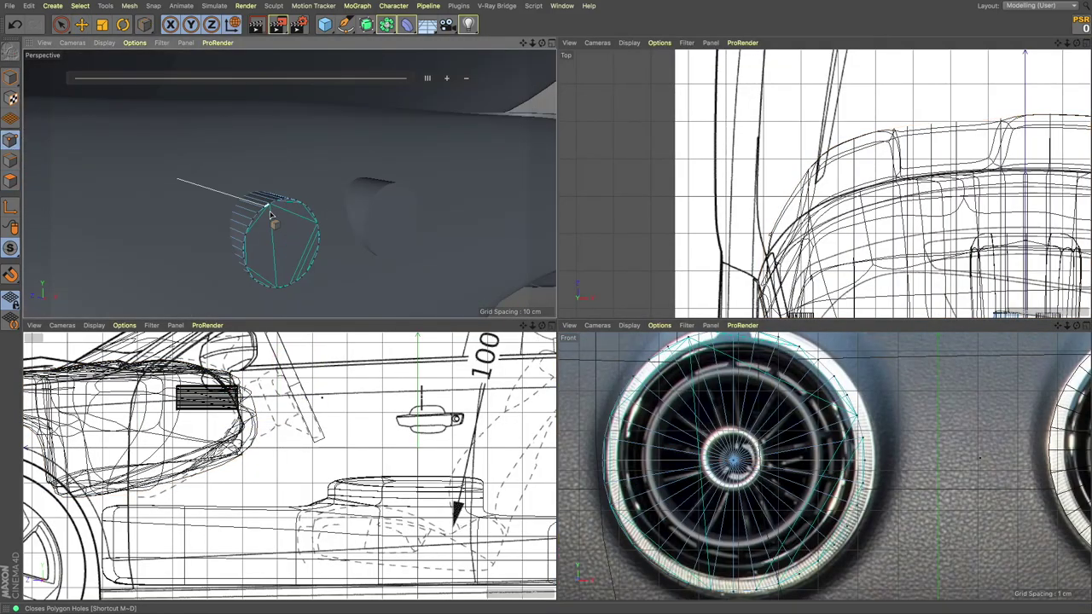
- Knife-cut the vent cap disc into fan slices from its centre to the edges
{"action": "left_click_drag", "start_coordinate": [278, 212], "coordinate": [281, 230], "text": "alt"}
{"action": "left_click_drag", "start_coordinate": [304, 151], "coordinate": [243, 282]}
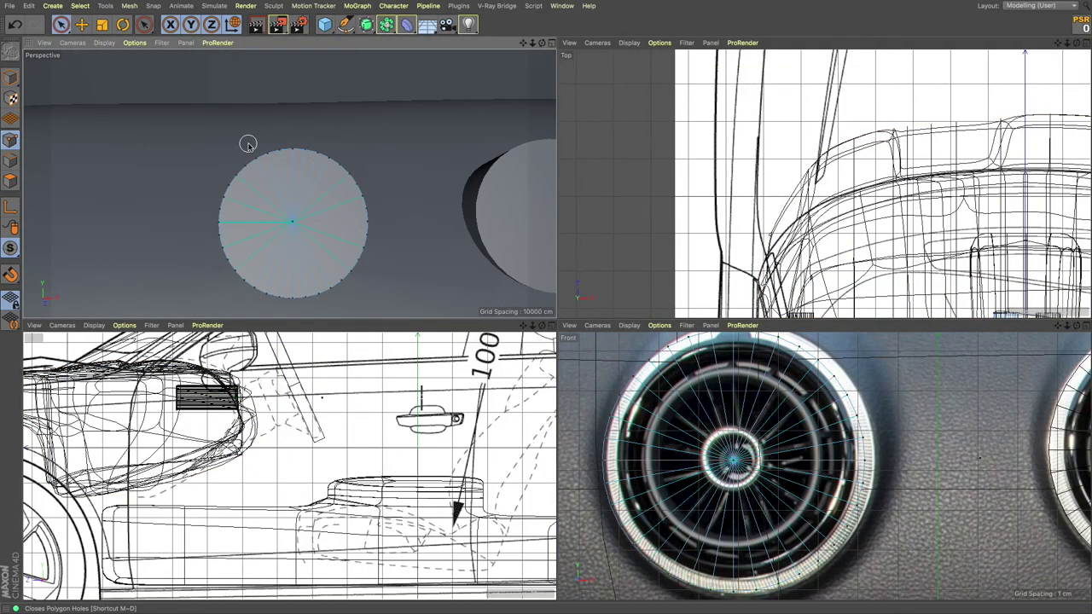
{"action": "scroll", "coordinate": [224, 198], "scroll_direction": "up", "scroll_amount": 2}
{"action": "left_click_drag", "start_coordinate": [359, 278], "coordinate": [191, 179]}
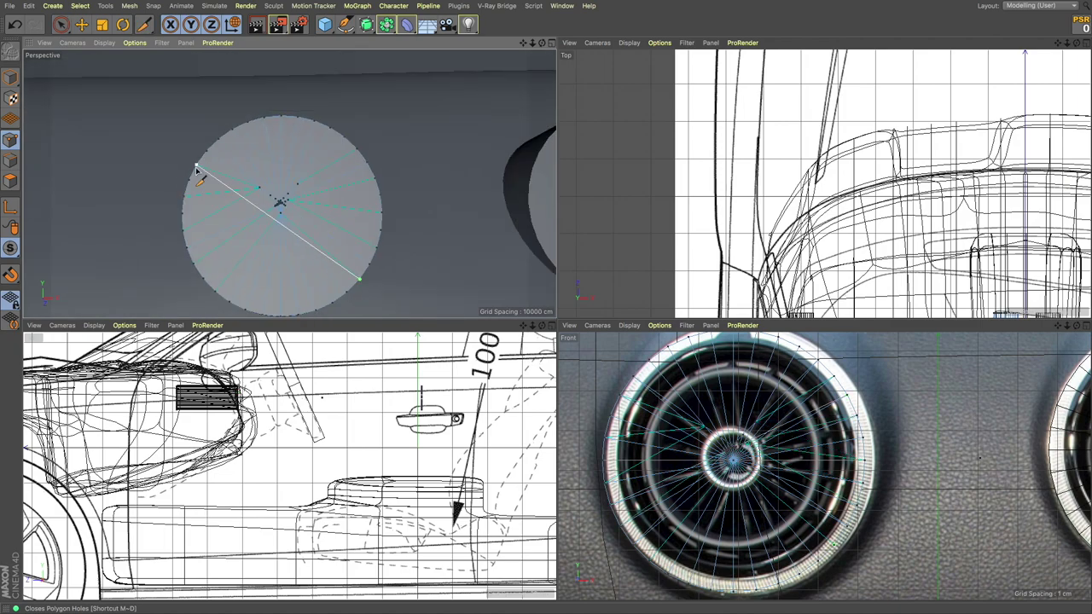
{"action": "left_click_drag", "start_coordinate": [311, 203], "coordinate": [299, 241]}
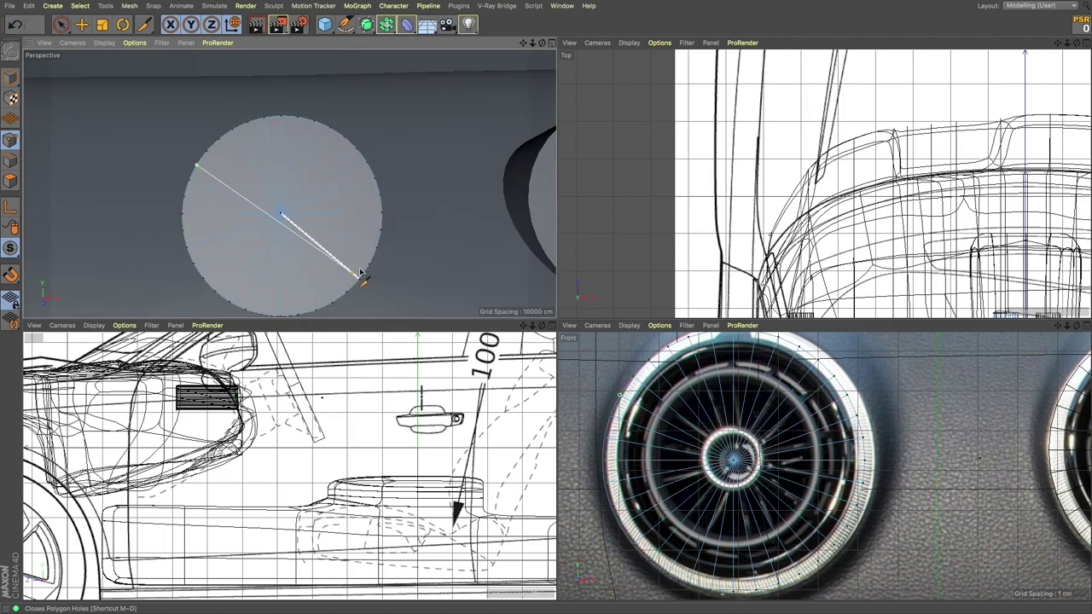
{"action": "key", "text": "e"}
{"action": "scroll", "coordinate": [288, 245], "scroll_direction": "down", "scroll_amount": 3}
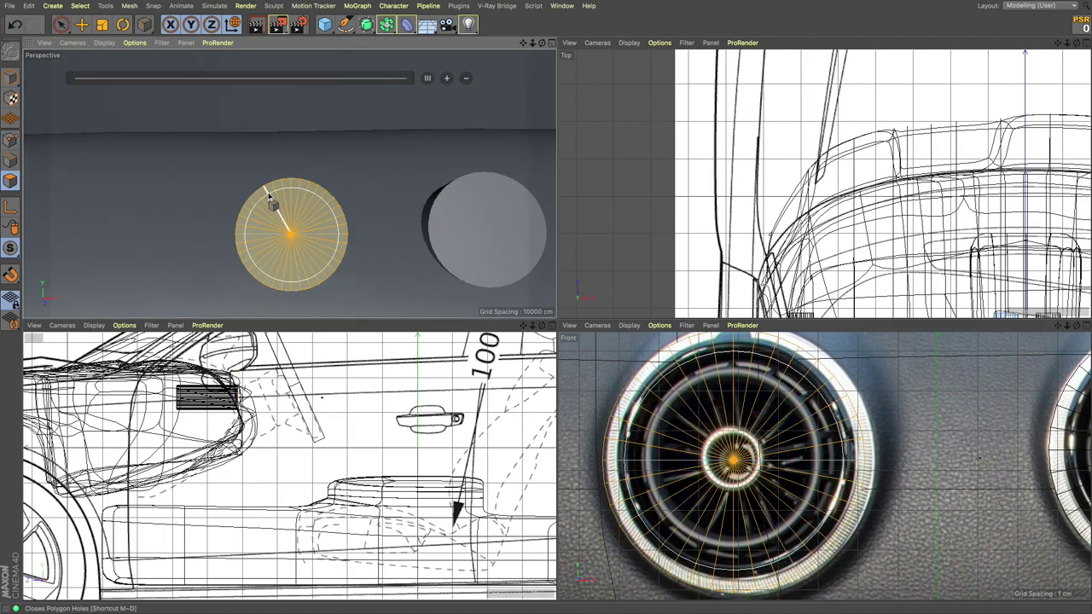
- Bevel the disc's polygons to form the vent's outer ring and spokes
{"action": "left_click_drag", "start_coordinate": [266, 210], "coordinate": [252, 194], "text": "alt"}
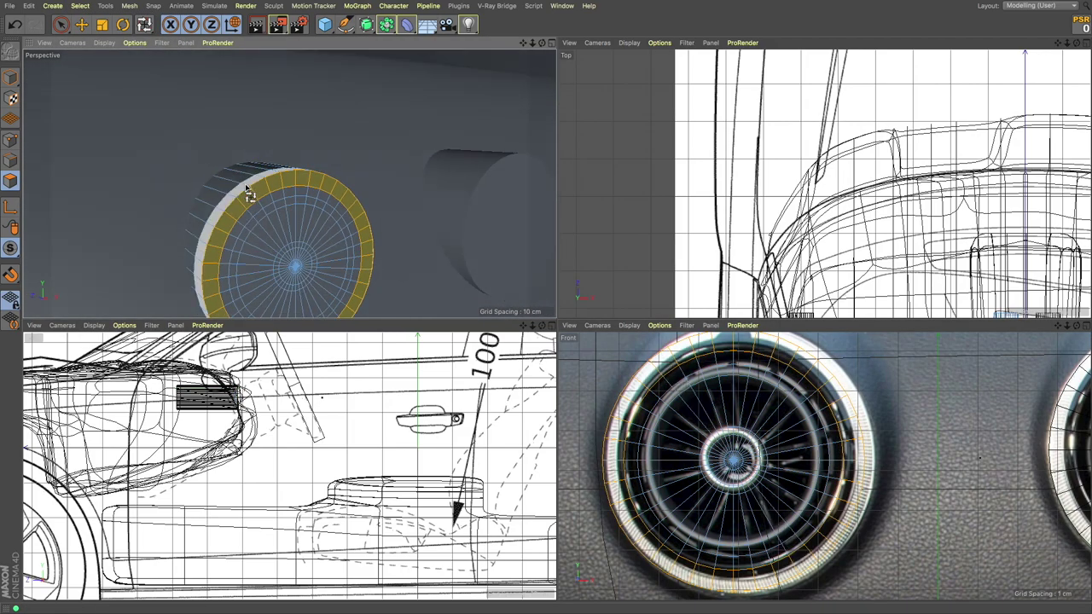
{"action": "key", "text": "m"}
{"action": "key", "text": "s"}
{"action": "mouse_move", "coordinate": [251, 184]}
{"action": "left_mouse_down", "text": "alt"}
{"action": "mouse_move", "coordinate": [178, 176]}
{"action": "mouse_move", "coordinate": [244, 224]}
{"action": "mouse_move", "coordinate": [325, 188]}
{"action": "mouse_move", "coordinate": [252, 184]}
{"action": "mouse_move", "coordinate": [192, 199]}
{"action": "left_mouse_up", "text": "alt"}
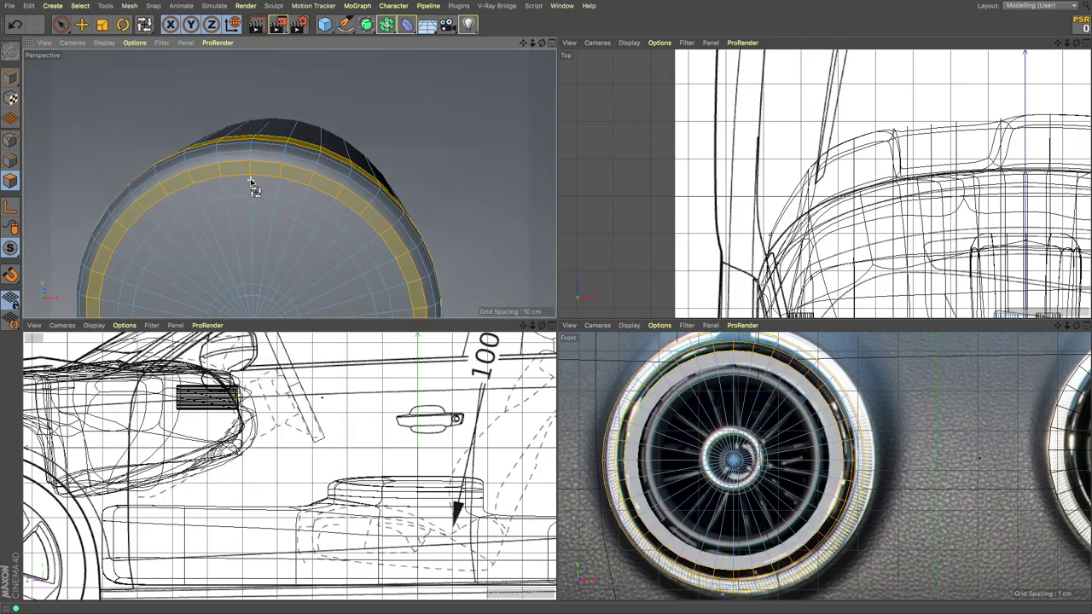
{"action": "mouse_move", "coordinate": [253, 291]}
{"action": "left_mouse_down", "text": "alt"}
{"action": "mouse_move", "coordinate": [243, 220]}
{"action": "mouse_move", "coordinate": [227, 224]}
{"action": "left_mouse_up", "text": "alt"}
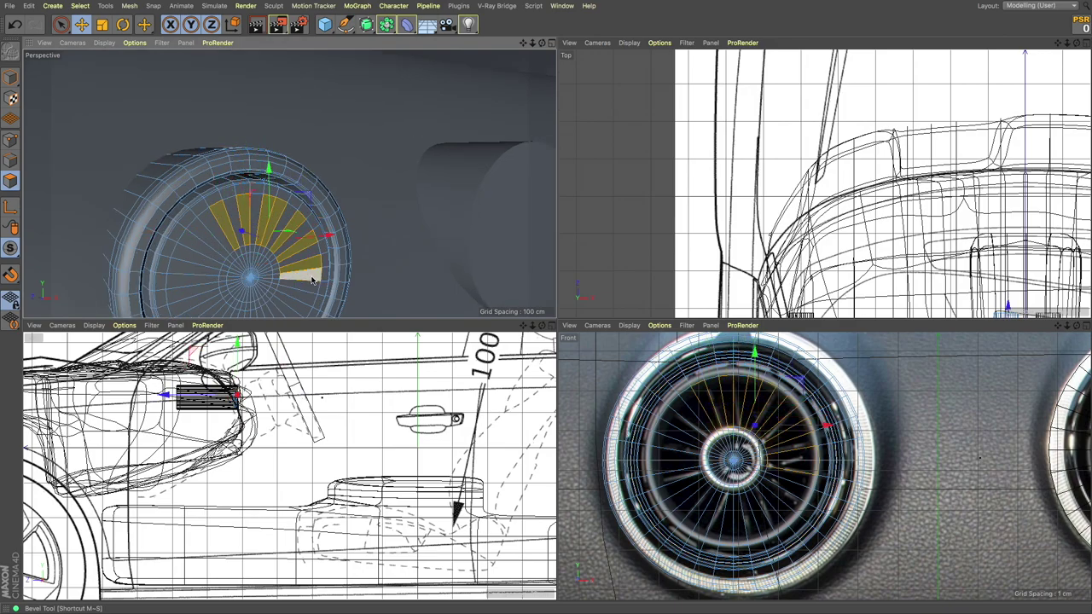
{"action": "left_click_drag", "start_coordinate": [313, 280], "coordinate": [290, 232], "text": "alt"}
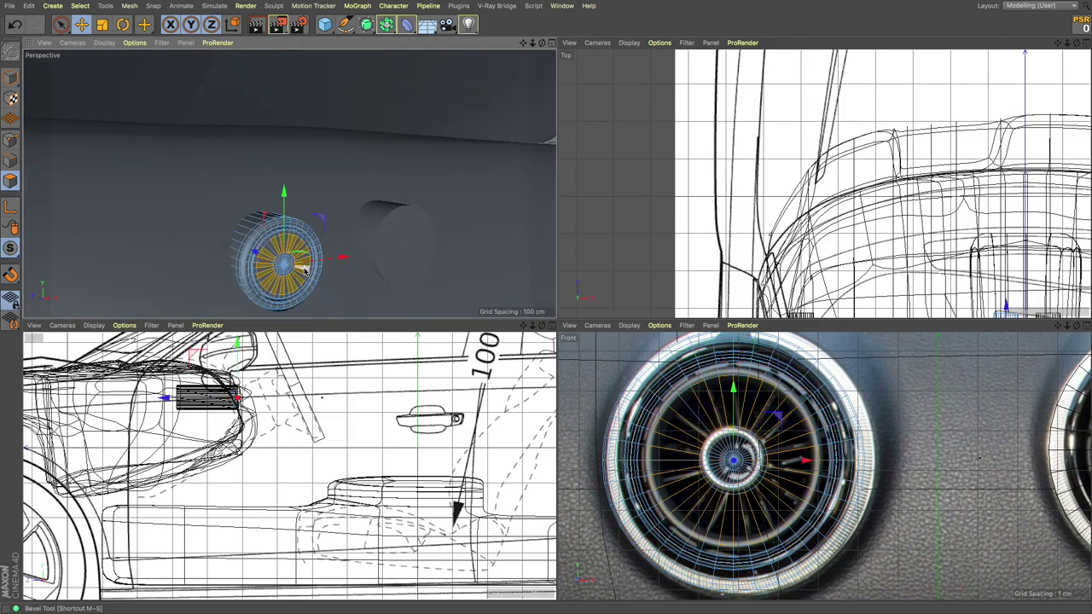
{"action": "left_click_drag", "start_coordinate": [258, 258], "coordinate": [322, 259], "text": "alt"}
{"action": "left_click_drag", "start_coordinate": [201, 263], "coordinate": [261, 271], "text": "alt"}
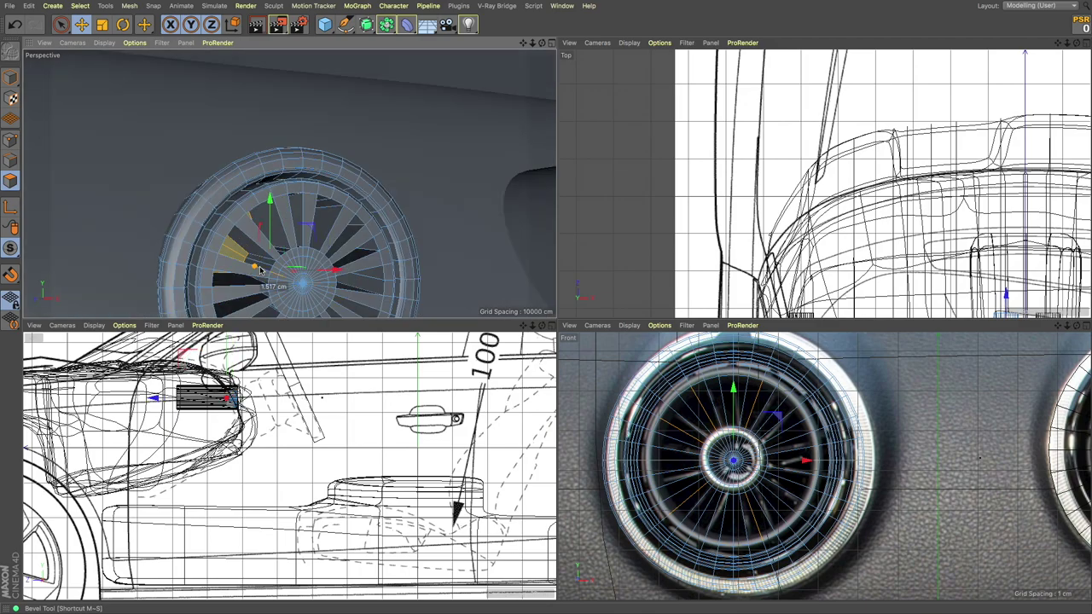
- Select and frame the vent's centre cap
{"action": "left_click", "coordinate": [337, 252]}
{"action": "key", "text": "o"}
{"action": "scroll", "coordinate": [225, 219], "scroll_direction": "down", "scroll_amount": 5}
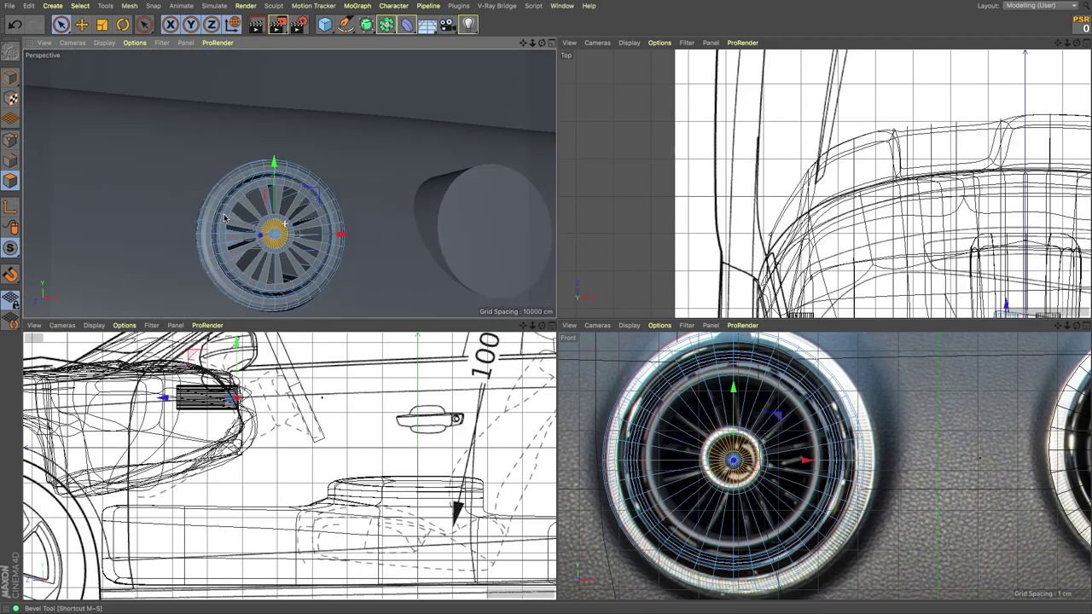
{"action": "scroll", "coordinate": [308, 214], "scroll_direction": "down", "scroll_amount": 3}
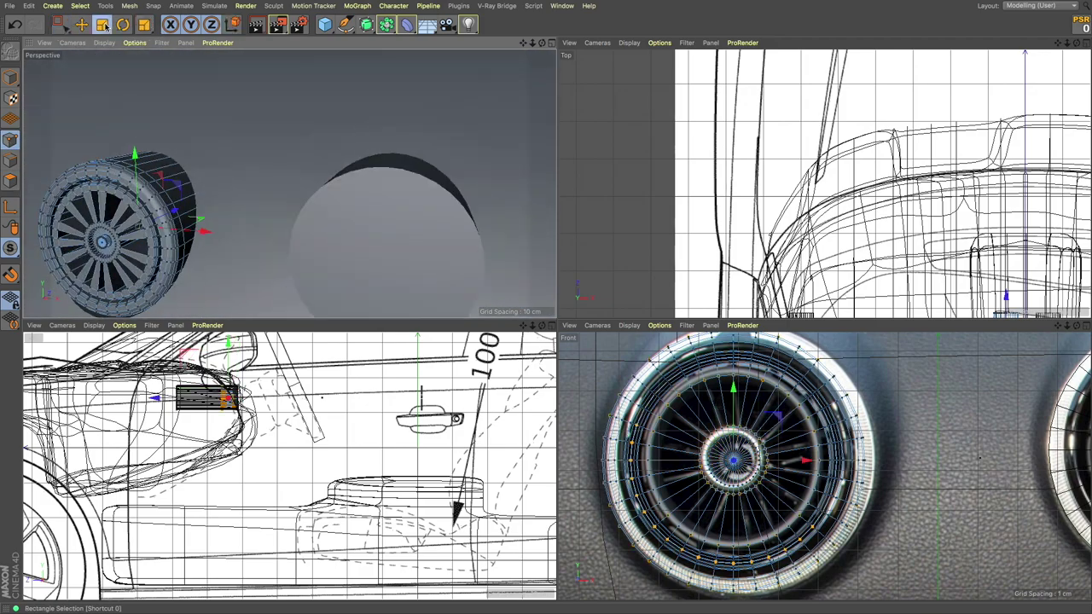
{"action": "scroll", "coordinate": [148, 136], "scroll_direction": "down", "scroll_amount": 3}
{"action": "scroll", "coordinate": [153, 171], "scroll_direction": "up", "scroll_amount": 5}
{"action": "mouse_move", "coordinate": [153, 171]}
{"action": "left_mouse_down", "text": "alt"}
{"action": "mouse_move", "coordinate": [196, 162]}
{"action": "mouse_move", "coordinate": [170, 155]}
{"action": "left_mouse_up", "text": "alt"}
- Place the vent on the dashboard, try a second copy, then remove it
{"action": "key", "text": "ctrl+shift+z"}
{"action": "key", "text": "ctrl+shift+z"}
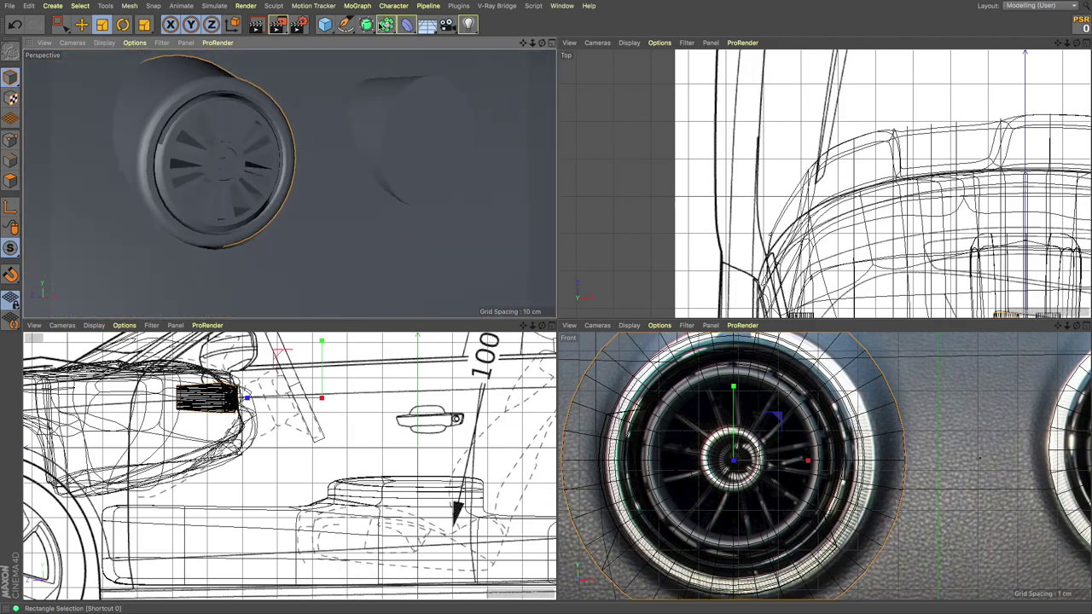
{"action": "key", "text": "ctrl+shift+z"}
{"action": "key", "text": "ctrl+shift+z"}
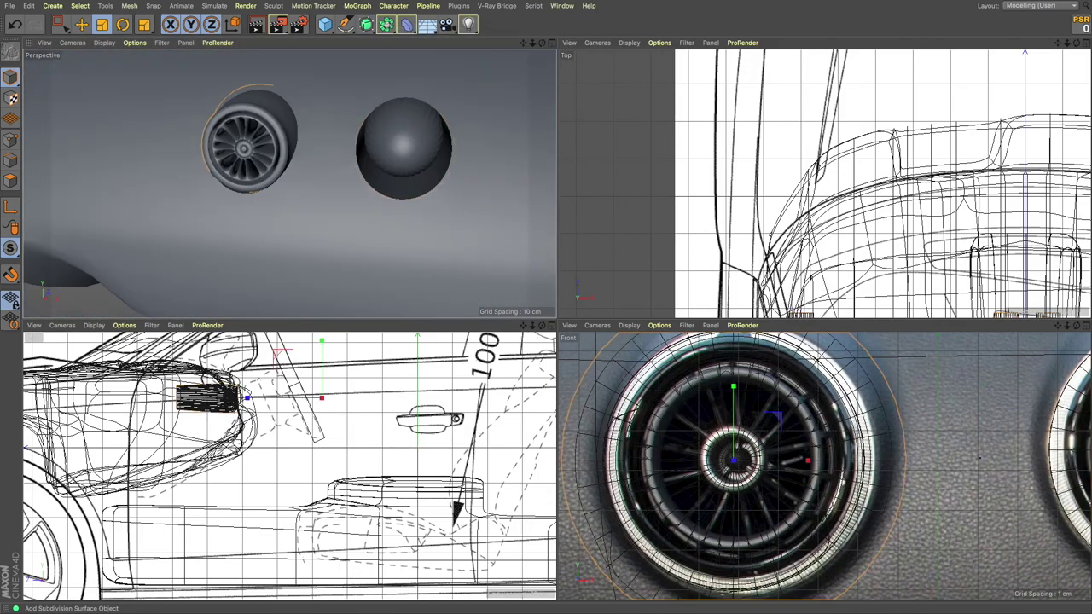
{"action": "key", "text": "ctrl+shift+z"}
{"action": "key", "text": "ctrl+z"}
{"action": "key", "text": "ctrl+z"}
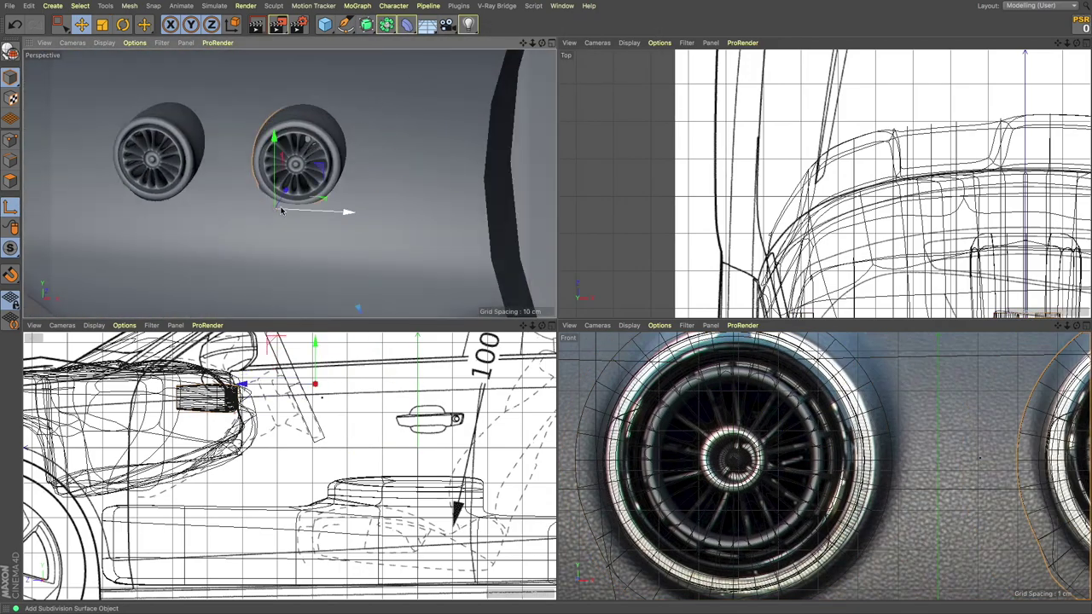
{"action": "key", "text": "ctrl+shift+z"}
{"action": "key", "text": "ctrl+shift+z"}
{"action": "key", "text": "ctrl+shift+z"}
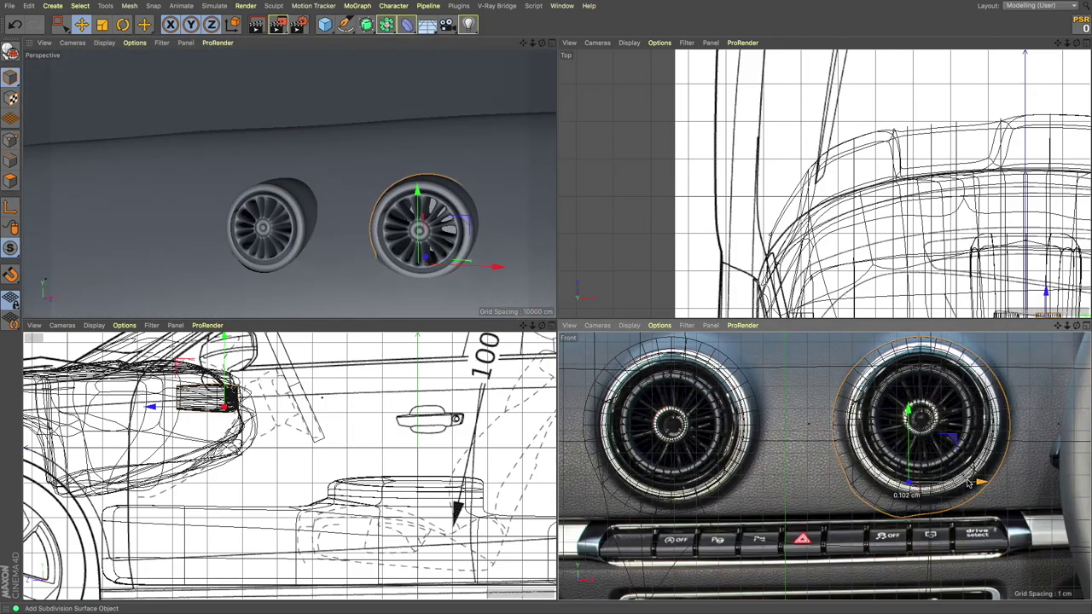
{"action": "key", "text": "ctrl+z"}
{"action": "key", "text": "ctrl+z"}
{"action": "key", "text": "ctrl+z"}
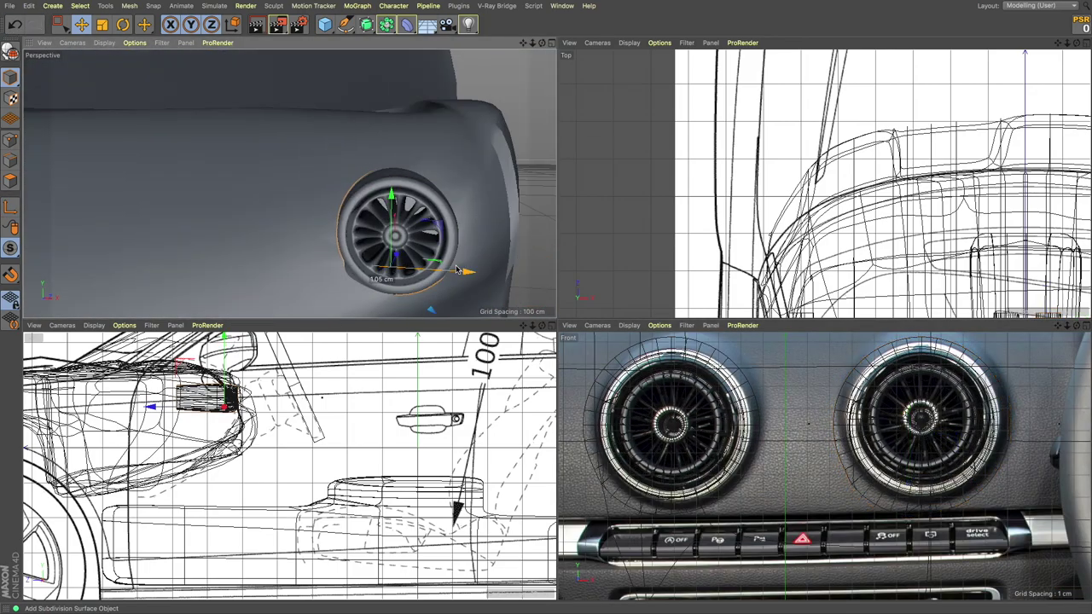
{"action": "key", "text": "ctrl+z"}
- Step through history between wide and close-up views of the vent on the dashboard
{"action": "key", "text": "ctrl+shift+z"}
{"action": "key", "text": "ctrl+shift+z"}
{"action": "key", "text": "ctrl+shift+z"}
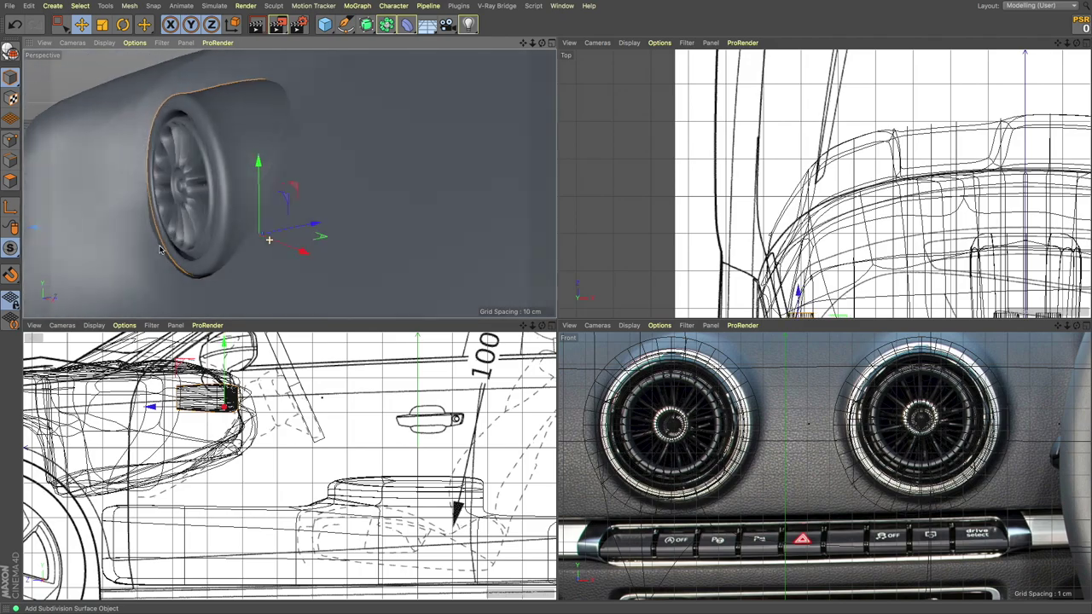
{"action": "key", "text": "ctrl+shift+z"}
{"action": "key", "text": "ctrl+shift+z"}
{"action": "key", "text": "ctrl+shift+z"}
{"action": "key", "text": "ctrl+shift+z"}
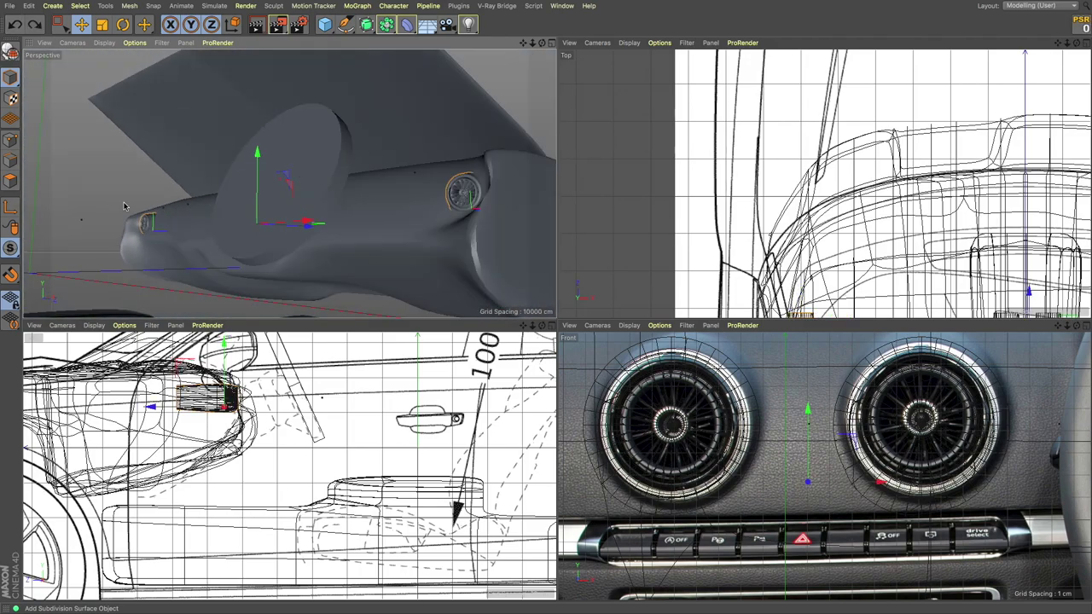
{"action": "key", "text": "ctrl+shift+z"}
{"action": "key", "text": "ctrl+shift+z"}
{"action": "key", "text": "ctrl+shift+z"}
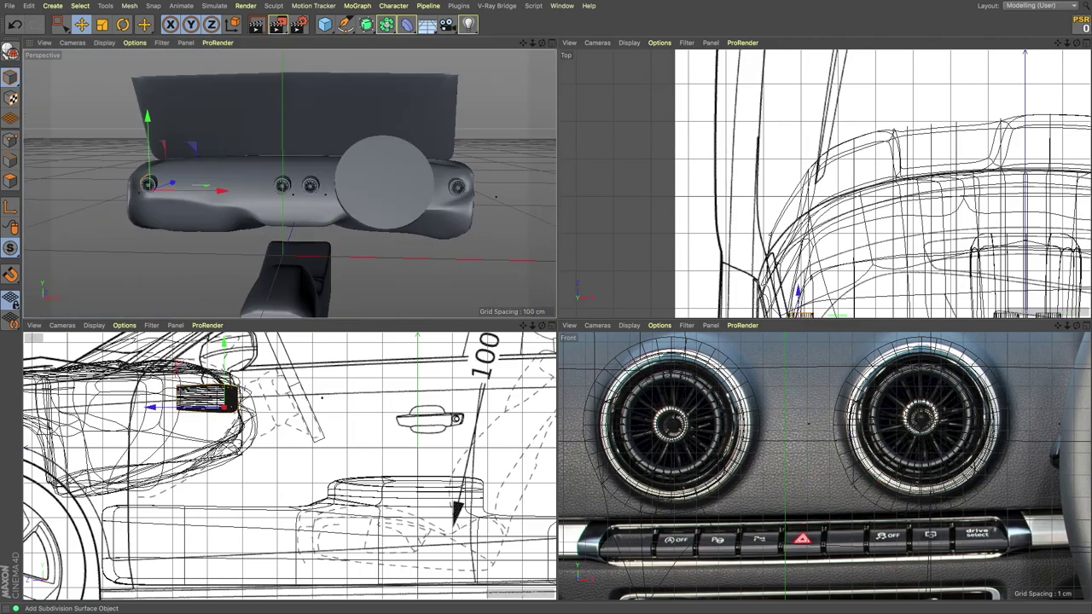
{"action": "key", "text": "ctrl+shift+z"}
{"action": "key", "text": "ctrl+z"}
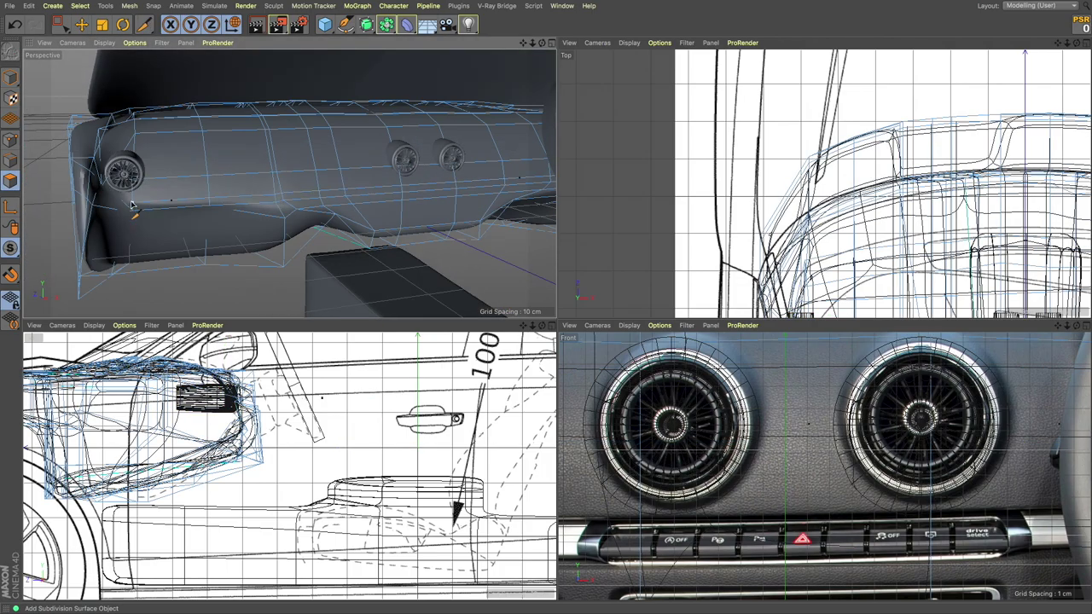
- Redo back to the subdivided dashboard with its vent in view
{"action": "key", "text": "ctrl+shift+z"}
{"action": "key", "text": "ctrl+shift+z"}
{"action": "key", "text": "ctrl+shift+z"}
{"action": "key", "text": "ctrl+shift+z"}
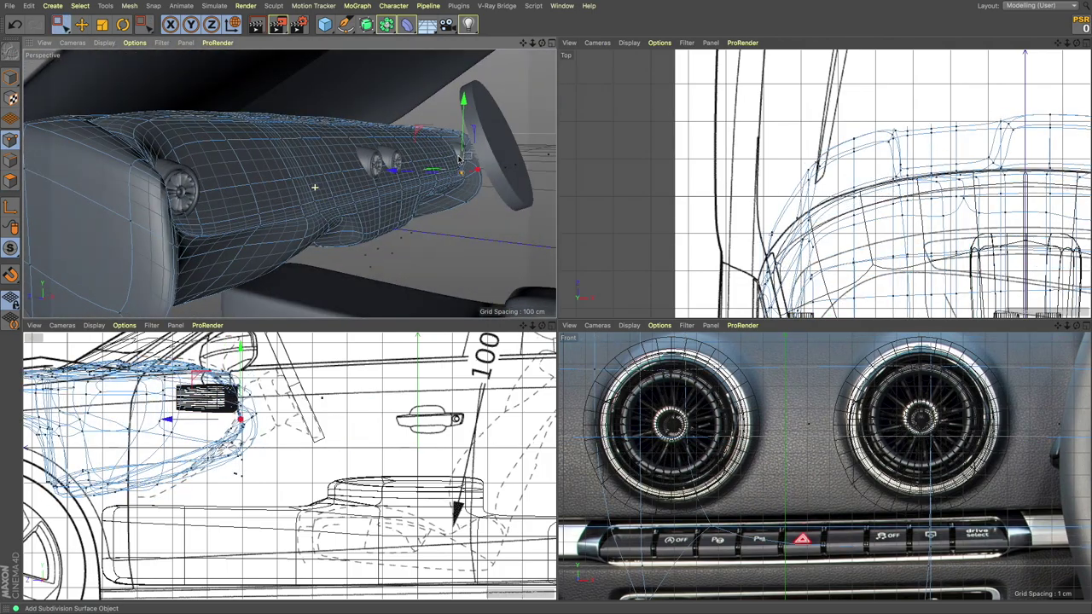
{"action": "key", "text": "ctrl+shift+z"}
{"action": "key", "text": "ctrl+shift+z"}
{"action": "key", "text": "ctrl+shift+z"}
{"action": "key", "text": "ctrl+shift+z"}
{"action": "key", "text": "ctrl+shift+z"}
{"action": "key", "text": "ctrl+shift+z"}
{"action": "key", "text": "ctrl+shift+z"}
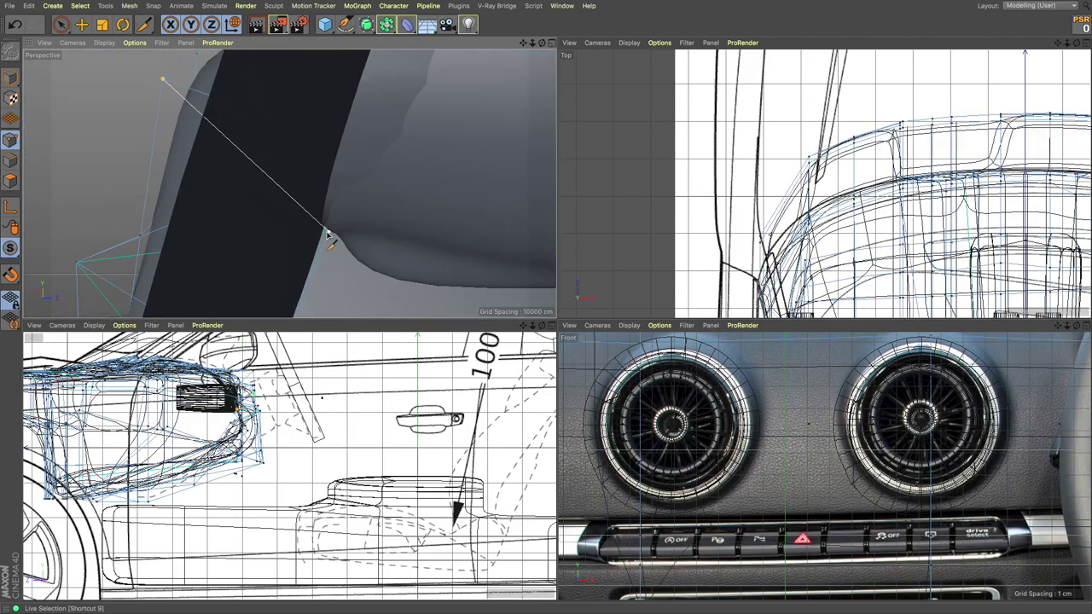
{"action": "key", "text": "ctrl+shift+z"}
{"action": "key", "text": "ctrl+shift+z"}
{"action": "key", "text": "ctrl+shift+z"}
{"action": "key", "text": "ctrl+shift+z"}
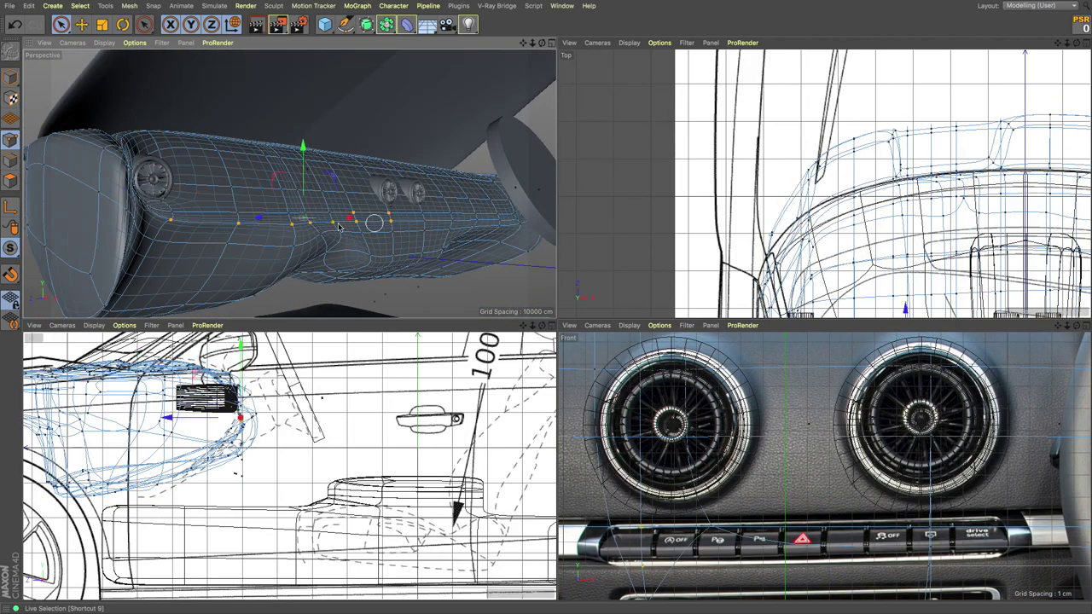
{"action": "key", "text": "ctrl+shift+z"}
{"action": "key", "text": "ctrl+shift+z"}
{"action": "key", "text": "ctrl+shift+z"}
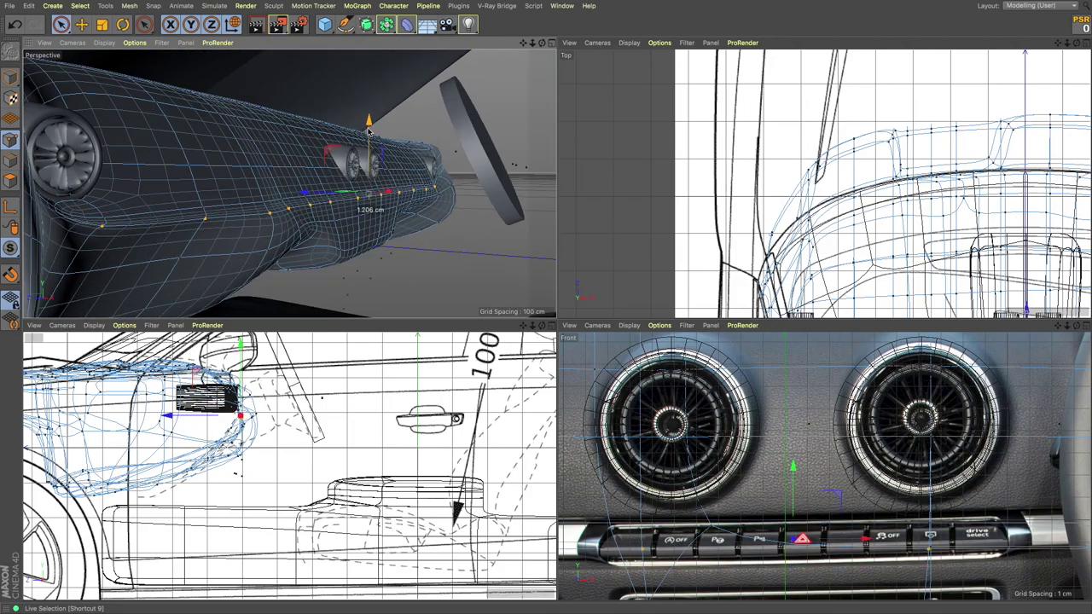
{"action": "key", "text": "ctrl+shift+z"}
{"action": "key", "text": "ctrl+shift+z"}
{"action": "key", "text": "ctrl+shift+z"}
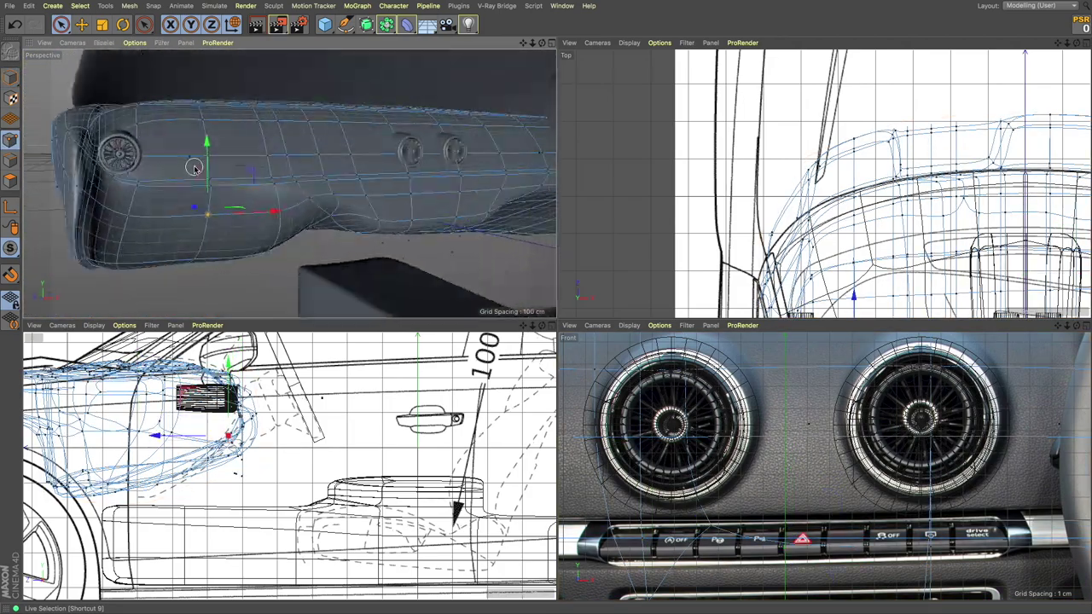
{"action": "key", "text": "ctrl+shift+z"}
{"action": "key", "text": "ctrl+shift+z"}
{"action": "key", "text": "ctrl+shift+z"}
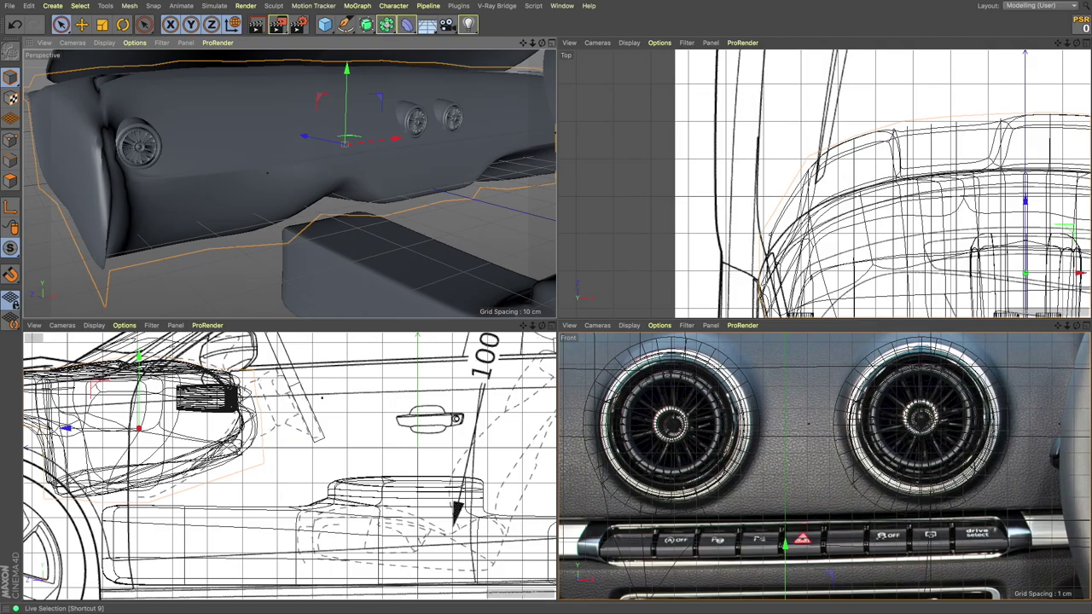
{"action": "scroll", "coordinate": [644, 376], "scroll_direction": "down", "scroll_amount": 3}
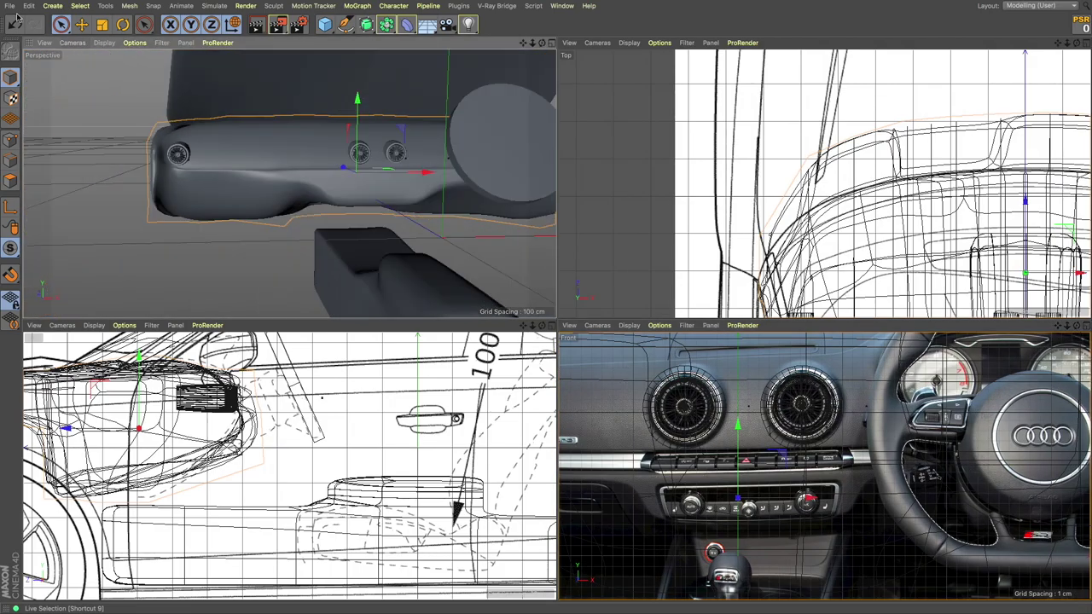
- Cut two new edge loops into the dashboard shell below the vents
{"action": "key", "text": "ctrl+shift+z"}
{"action": "key", "text": "ctrl+shift+z"}
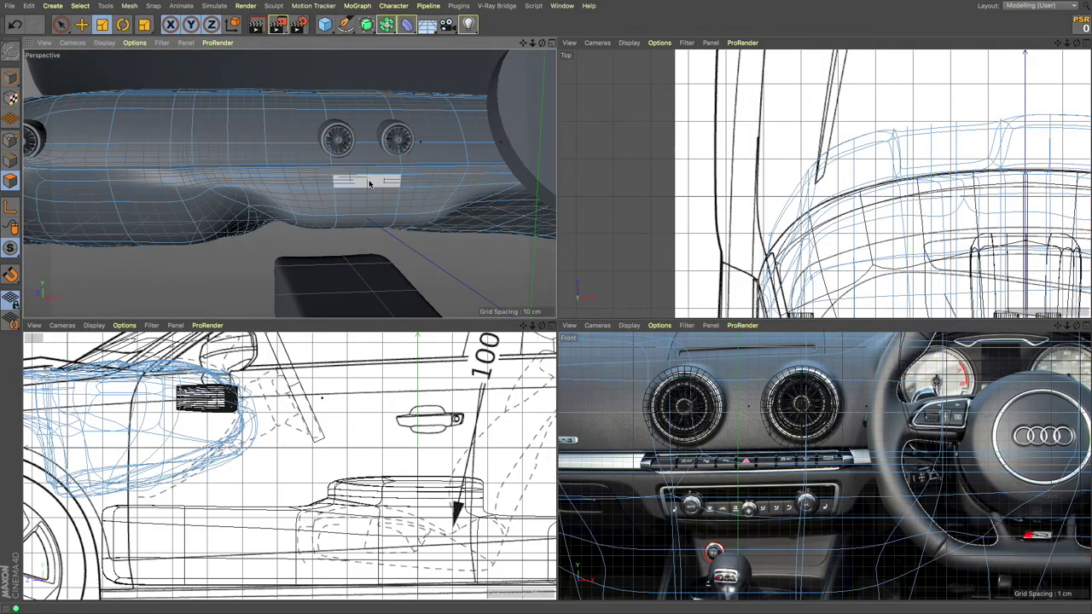
{"action": "key", "text": "ctrl+shift+z"}
{"action": "key", "text": "ctrl+shift+z"}
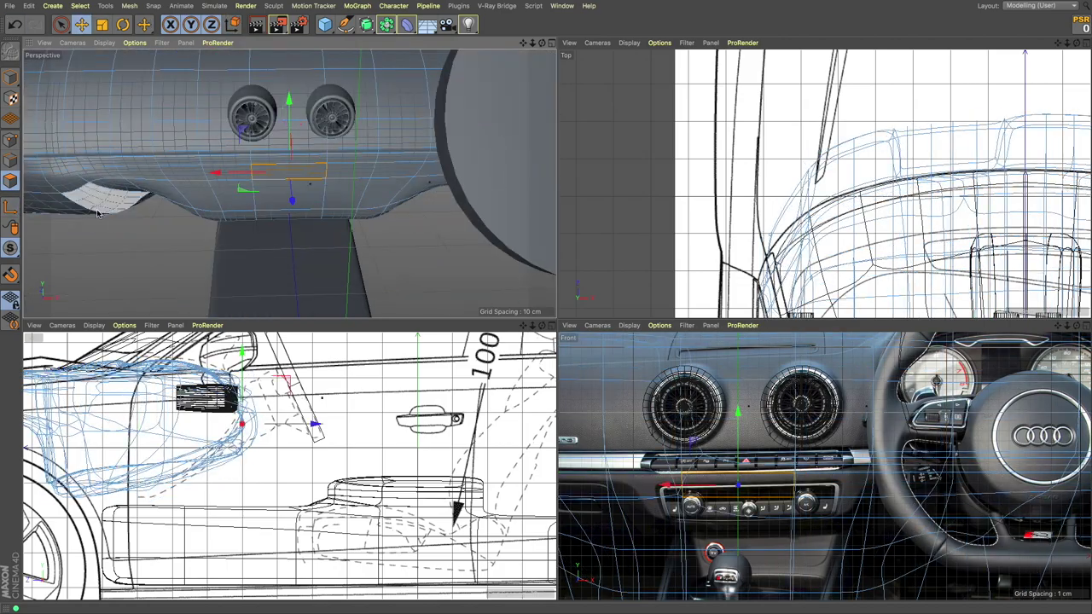
{"action": "key", "text": "ctrl+shift+z"}
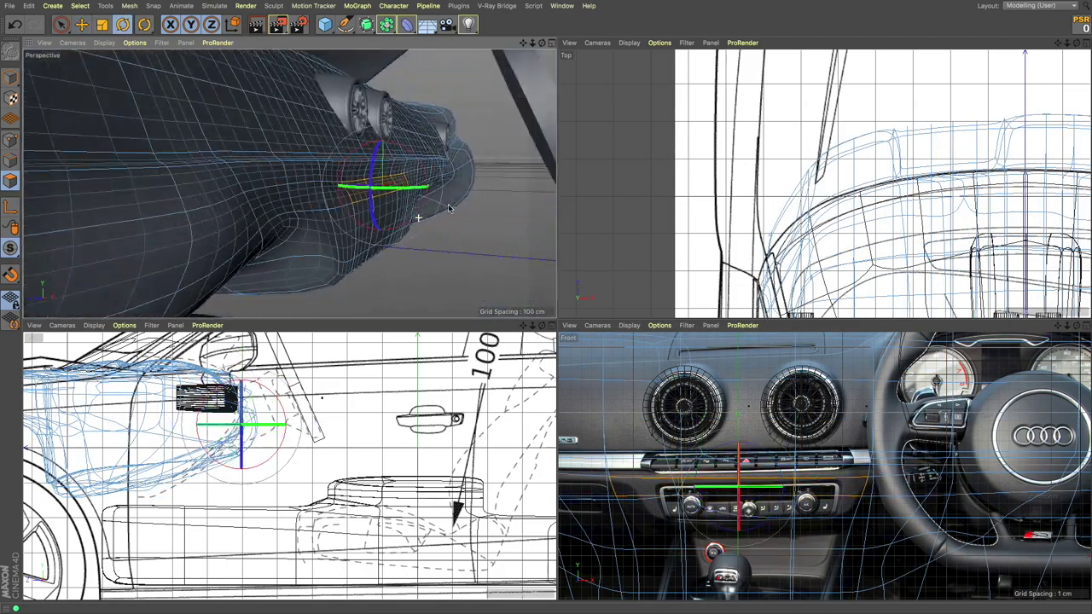
{"action": "key", "text": "ctrl+shift+z"}
{"action": "key", "text": "ctrl+shift+z"}
{"action": "key", "text": "ctrl+shift+z"}
{"action": "key", "text": "ctrl+shift+z"}
{"action": "key", "text": "ctrl+shift+z"}
{"action": "key", "text": "ctrl+shift+z"}
{"action": "key", "text": "ctrl+shift+z"}
{"action": "key", "text": "ctrl+shift+z"}
{"action": "key", "text": "ctrl+shift+z"}
{"action": "key", "text": "ctrl+shift+z"}
{"action": "key", "text": "ctrl+shift+z"}
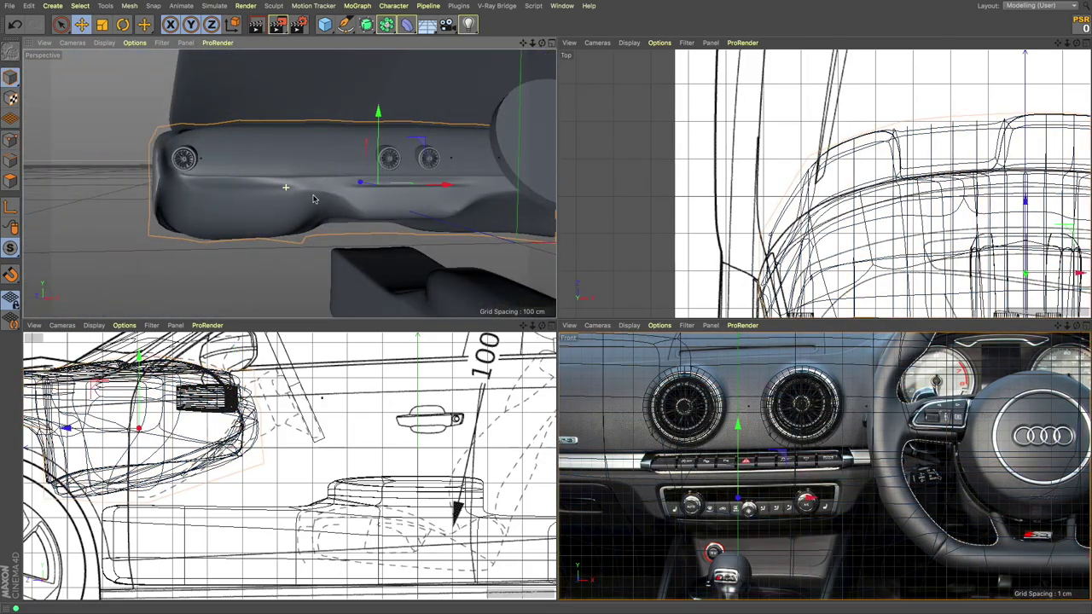
{"action": "key", "text": "ctrl+shift+z"}
- Save an incremental version of the scene with the dashboard shown smoothed
{"action": "key", "text": "ctrl+shift+z"}
{"action": "key", "text": "ctrl+shift+z"}
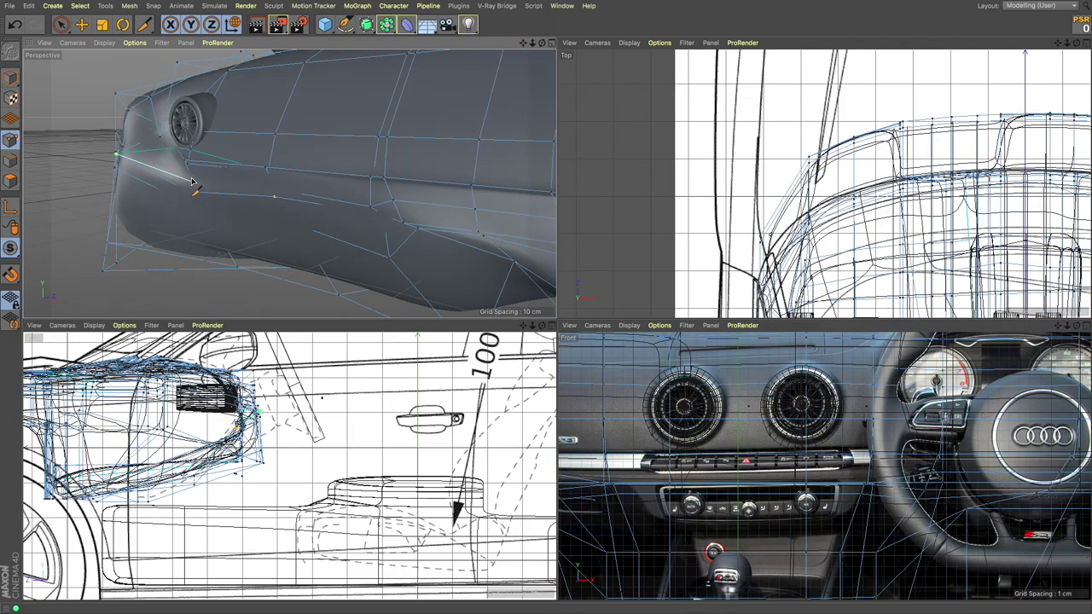
{"action": "key", "text": "ctrl+shift+z"}
{"action": "key", "text": "ctrl+shift+z"}
{"action": "key", "text": "ctrl+shift+z"}
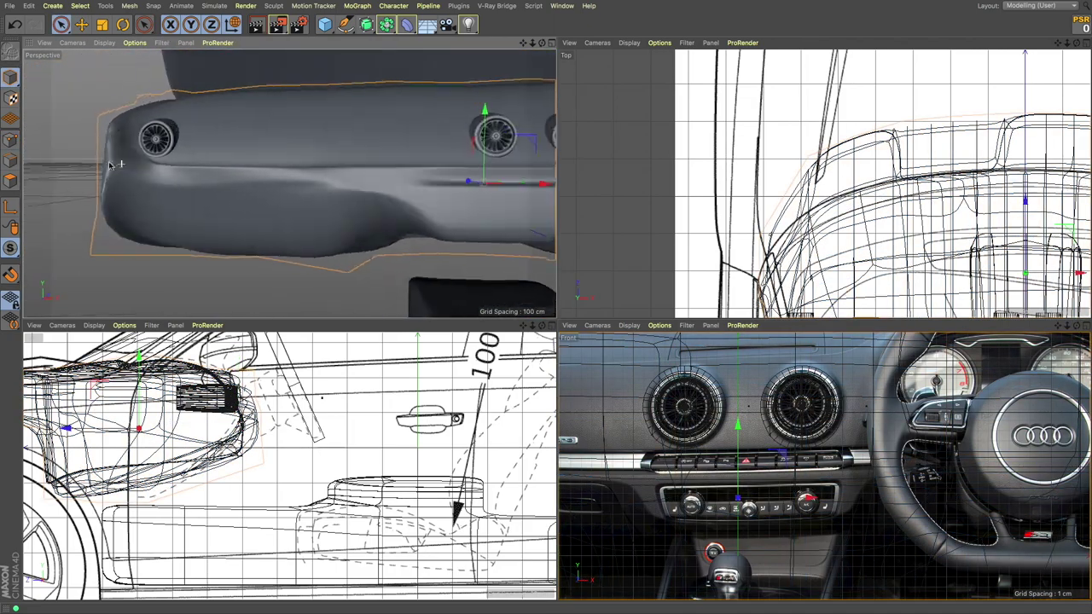
{"action": "key", "text": "ctrl+shift+z"}
{"action": "key", "text": "ctrl+shift+z"}
{"action": "key", "text": "ctrl+shift+z"}
{"action": "left_click", "coordinate": [9, 5]}
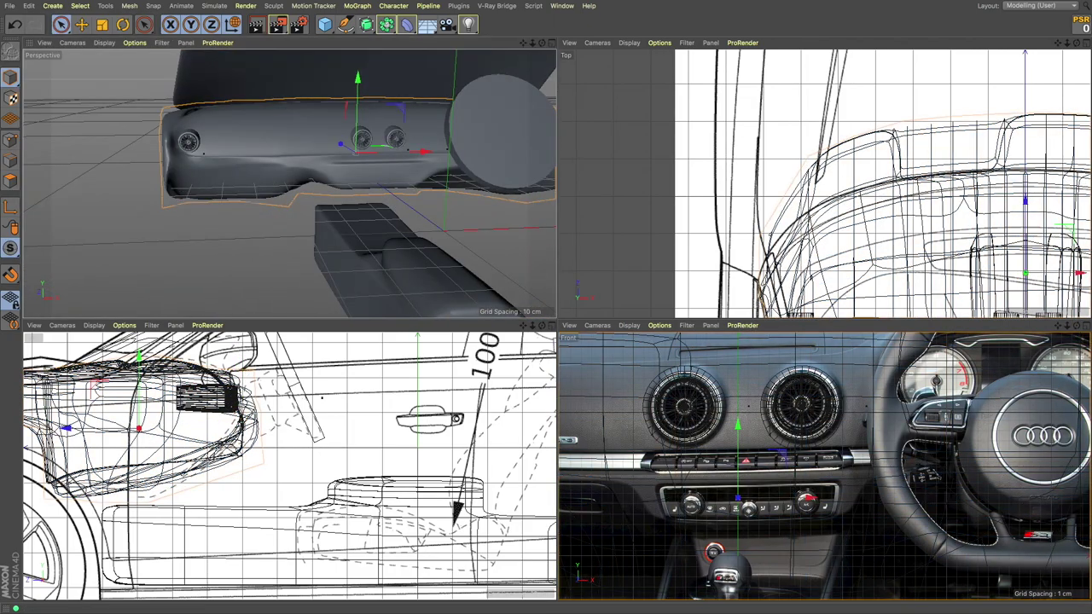
{"action": "key", "text": "ctrl+shift+z"}
{"action": "key", "text": "ctrl+shift+z"}
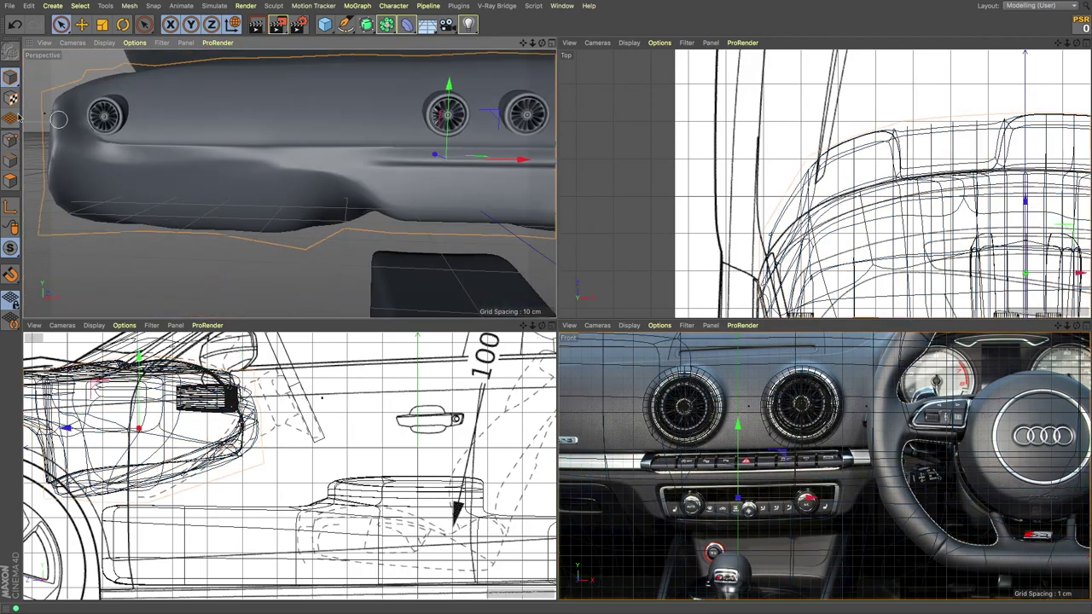
{"action": "key", "text": "ctrl+shift+z"}
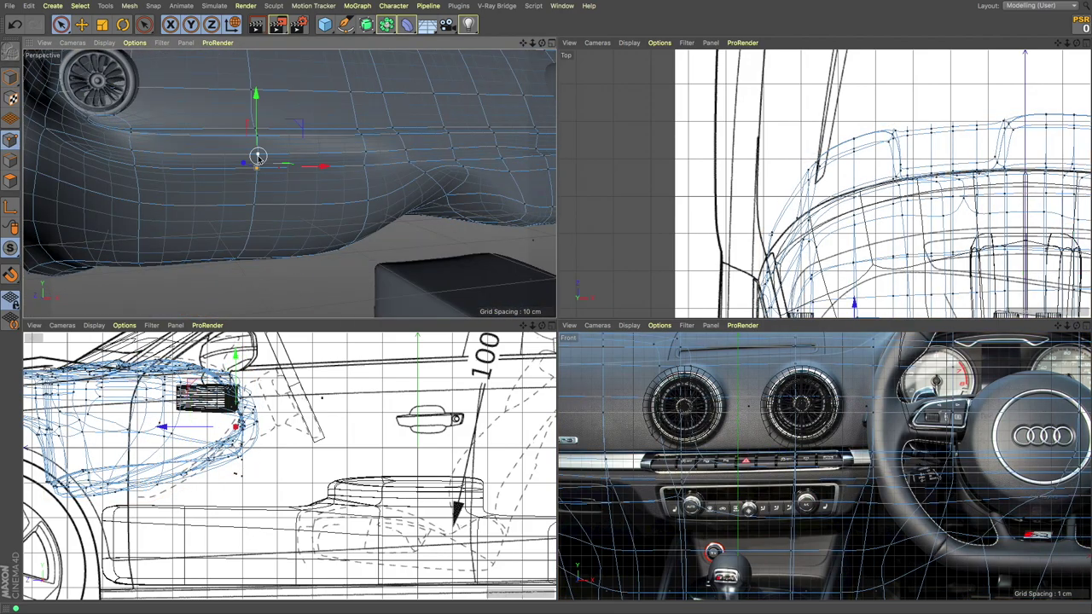
- Reshape the dashboard's rounded left end by moving its points
{"action": "key", "text": "ctrl+shift+z"}
{"action": "key", "text": "ctrl+shift+z"}
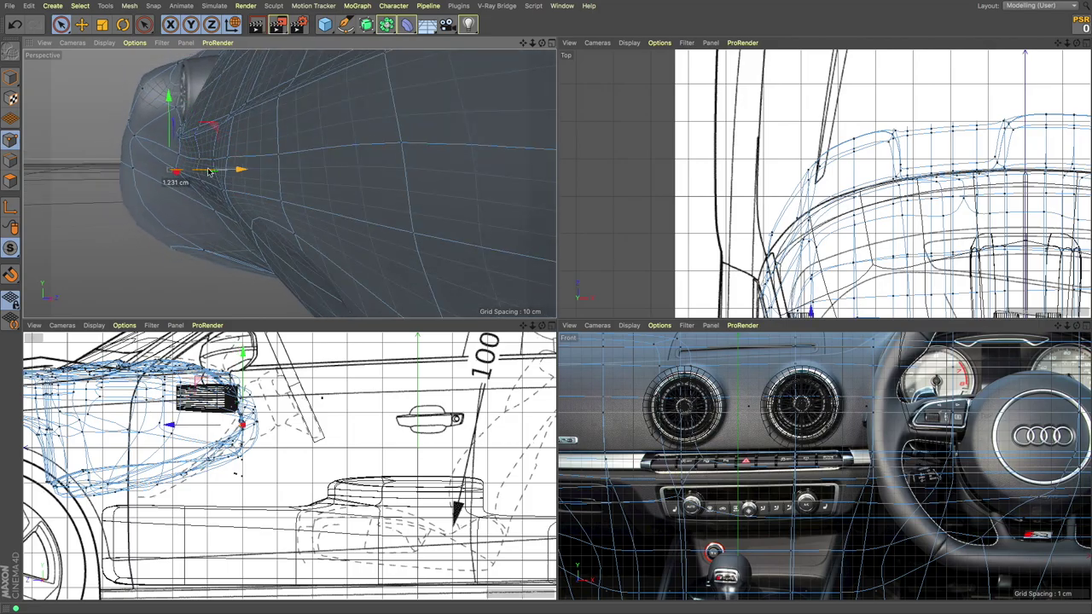
{"action": "key", "text": "ctrl+shift+z"}
{"action": "key", "text": "ctrl+shift+z"}
{"action": "key", "text": "ctrl+shift+z"}
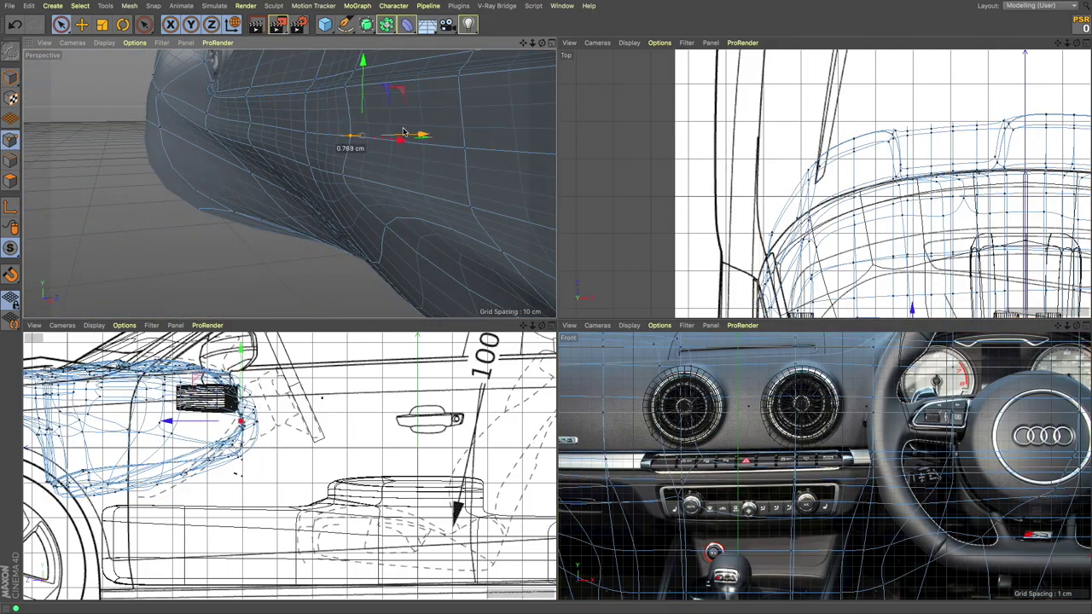
{"action": "key", "text": "ctrl+shift+z"}
{"action": "key", "text": "ctrl+shift+z"}
{"action": "key", "text": "ctrl+shift+z"}
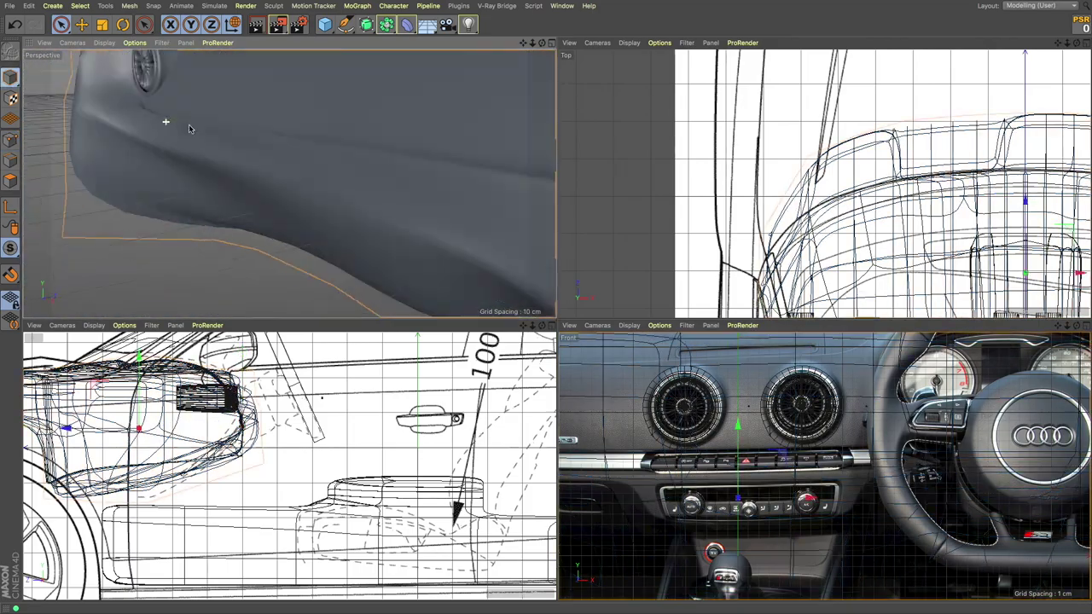
{"action": "key", "text": "ctrl+shift+z"}
{"action": "key", "text": "ctrl+shift+z"}
{"action": "key", "text": "ctrl+shift+z"}
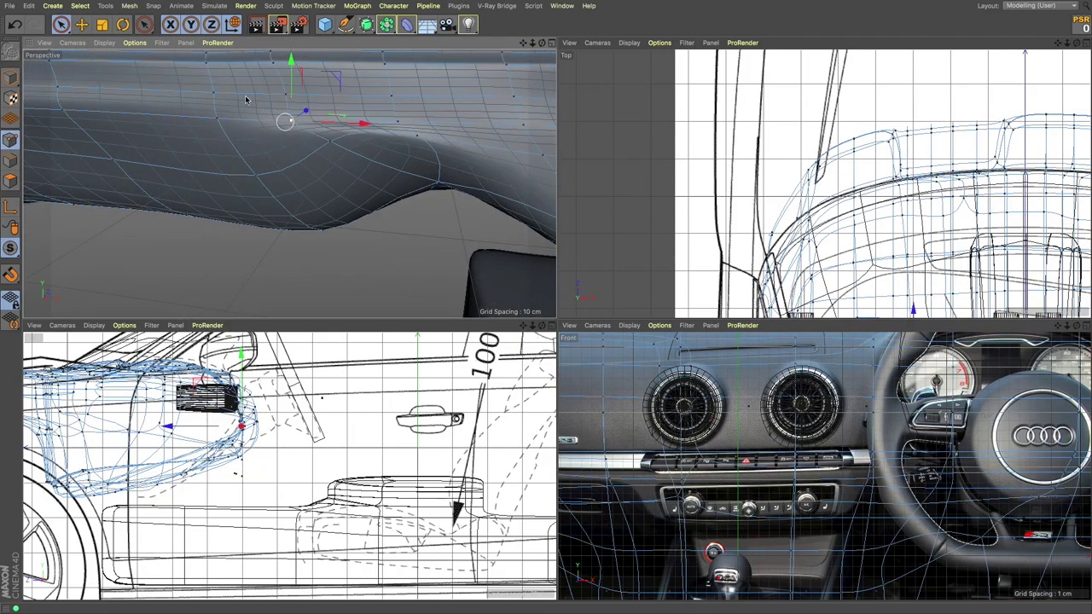
{"action": "key", "text": "ctrl+shift+z"}
{"action": "key", "text": "ctrl+shift+z"}
{"action": "key", "text": "ctrl+shift+z"}
{"action": "key", "text": "ctrl+shift+z"}
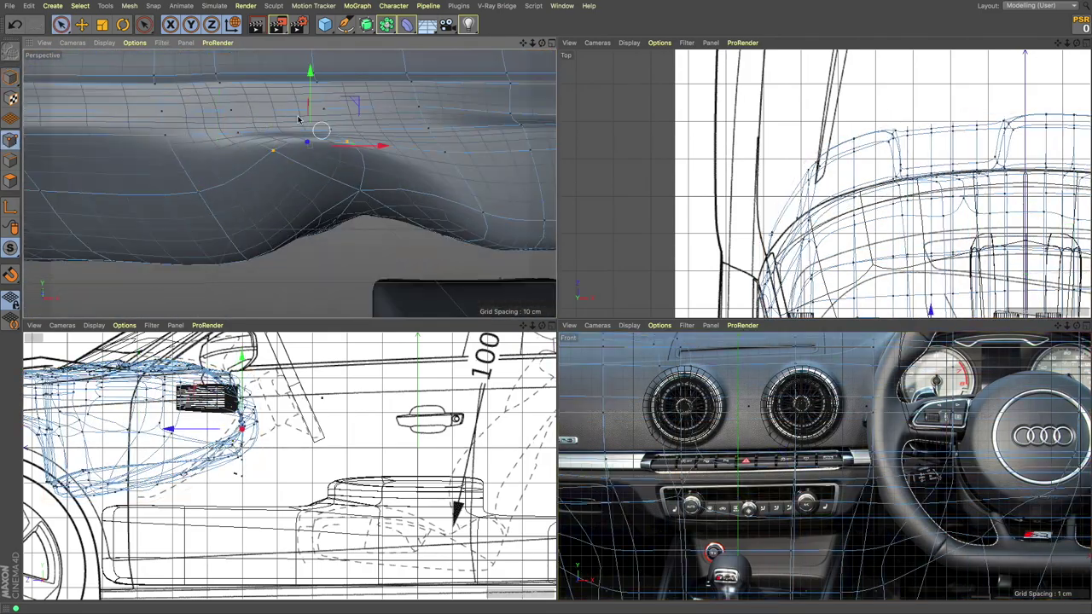
{"action": "key", "text": "ctrl+shift+z"}
{"action": "key", "text": "ctrl+shift+z"}
{"action": "key", "text": "ctrl+shift+z"}
{"action": "key", "text": "ctrl+shift+z"}
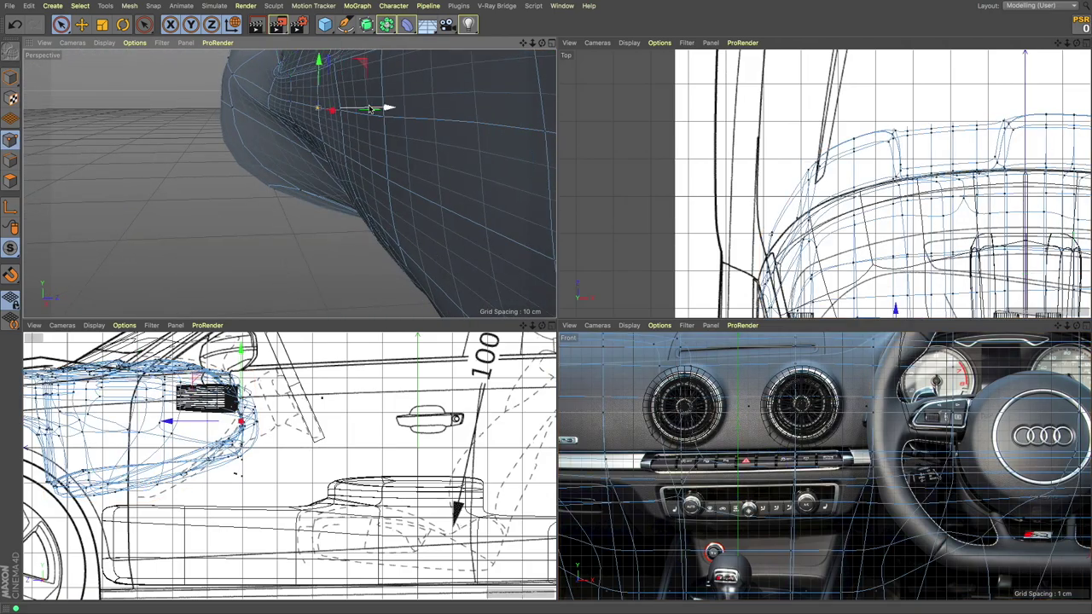
- Refine points along the dashboard's lower side, then show Perspective full-size
{"action": "key", "text": "ctrl+z"}
{"action": "key", "text": "ctrl+z"}
{"action": "key", "text": "ctrl+z"}
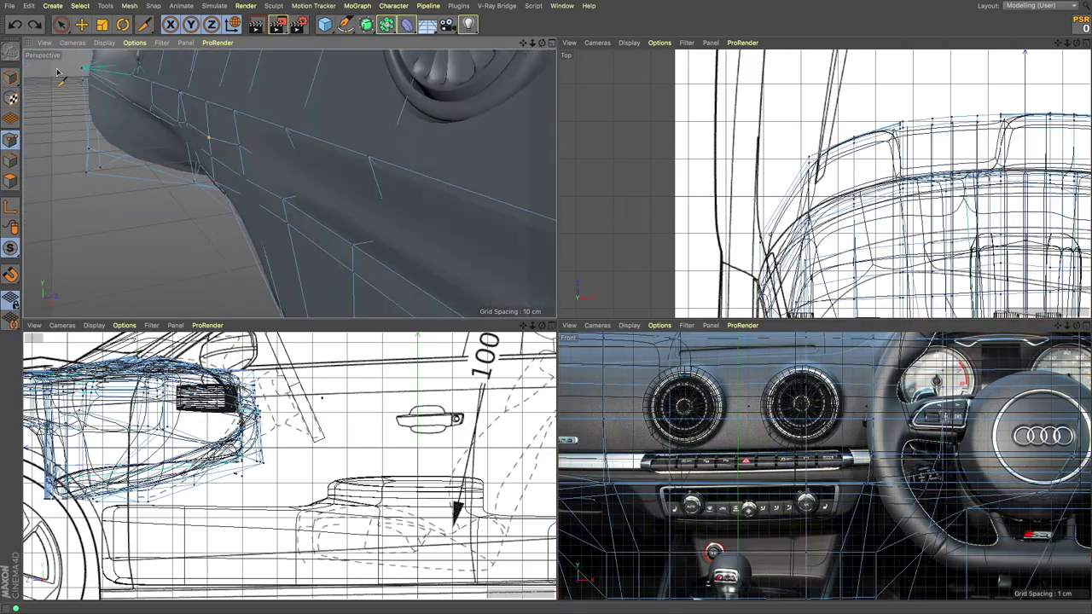
{"action": "key", "text": "ctrl+z"}
{"action": "key", "text": "ctrl+z"}
{"action": "key", "text": "ctrl+z"}
{"action": "key", "text": "ctrl+z"}
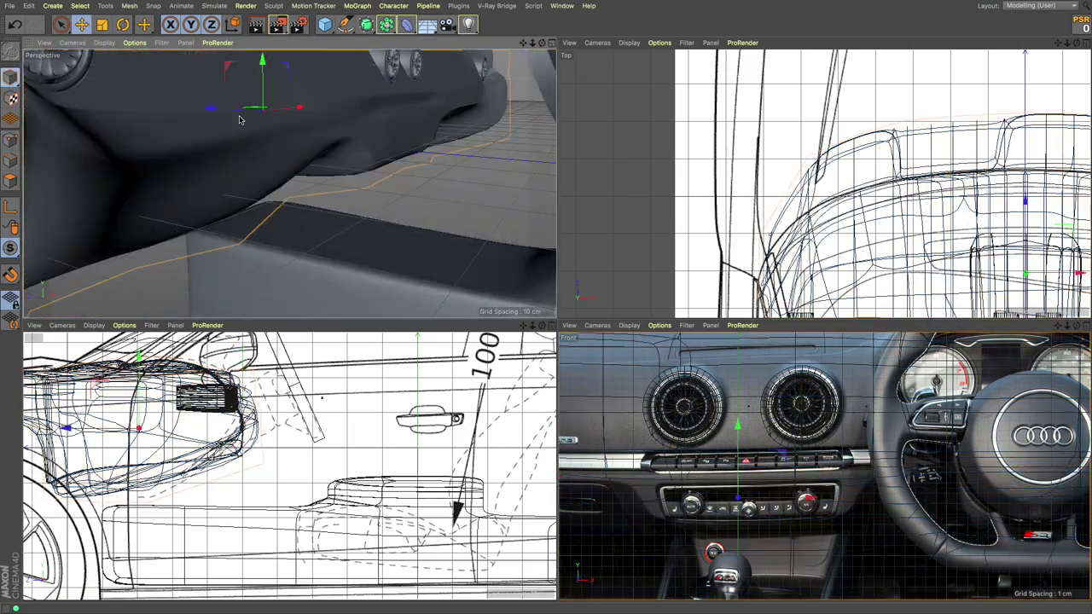
{"action": "key", "text": "ctrl+z"}
{"action": "key", "text": "ctrl+z"}
{"action": "key", "text": "ctrl+z"}
{"action": "key", "text": "ctrl+z"}
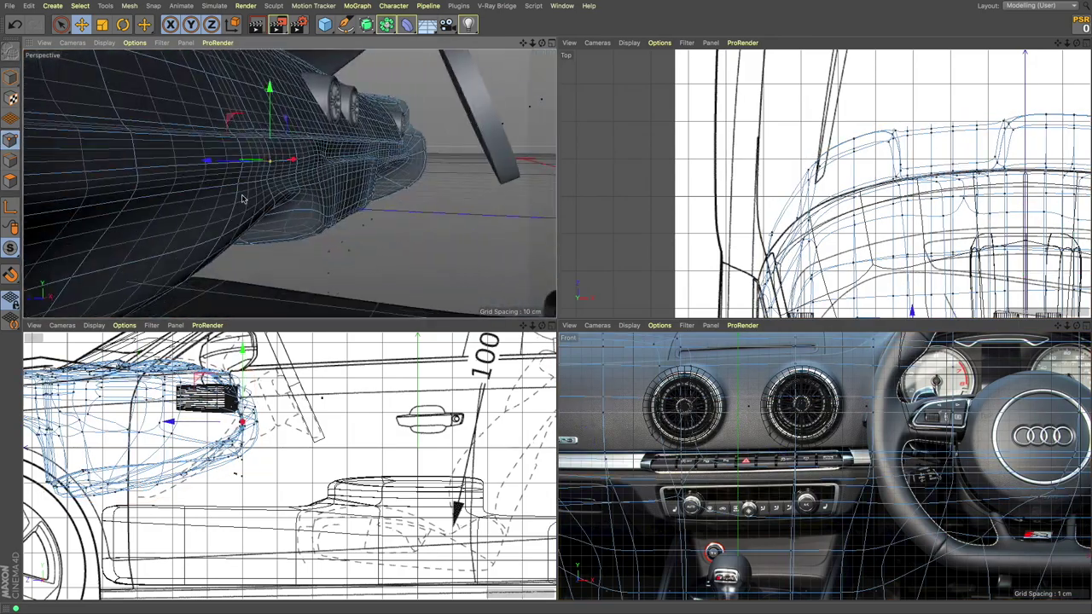
{"action": "key", "text": "ctrl+z"}
{"action": "key", "text": "ctrl+z"}
{"action": "key", "text": "ctrl+z"}
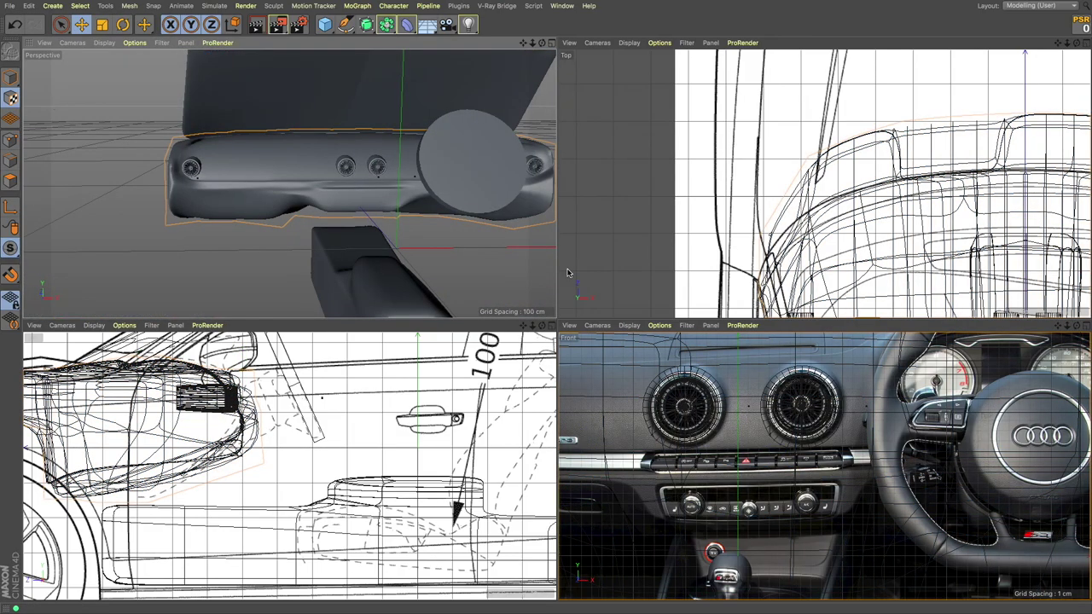
{"action": "key", "text": "ctrl+z"}
{"action": "key", "text": "ctrl+z"}
{"action": "key", "text": "ctrl+z"}
{"action": "key", "text": "F1"}
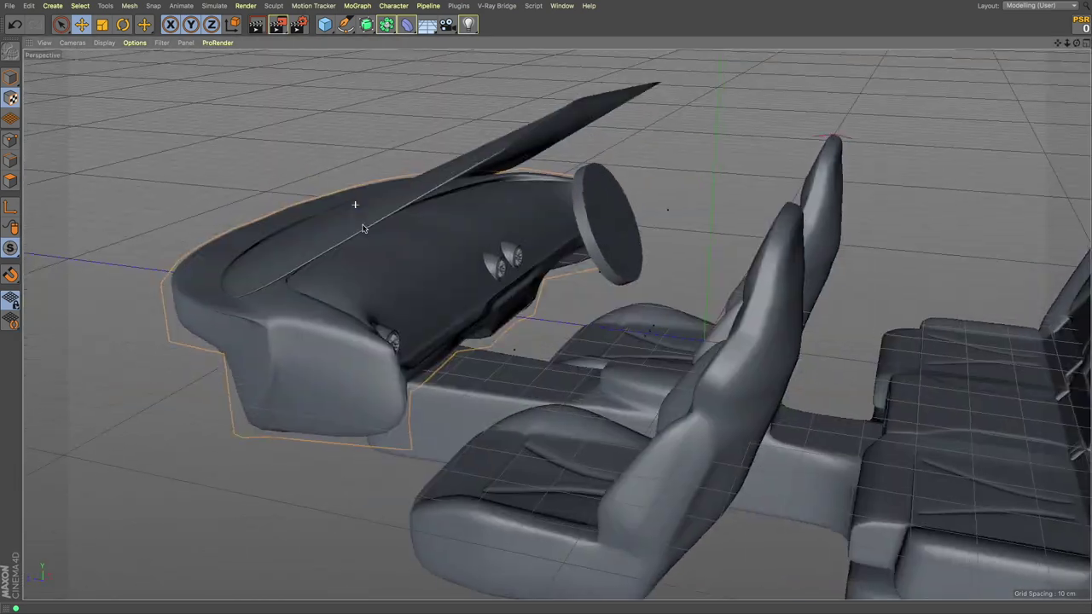
- Select a point on the dashboard's top surface and lift it about 0.369 cm along Y
{"action": "left_click", "coordinate": [255, 24]}
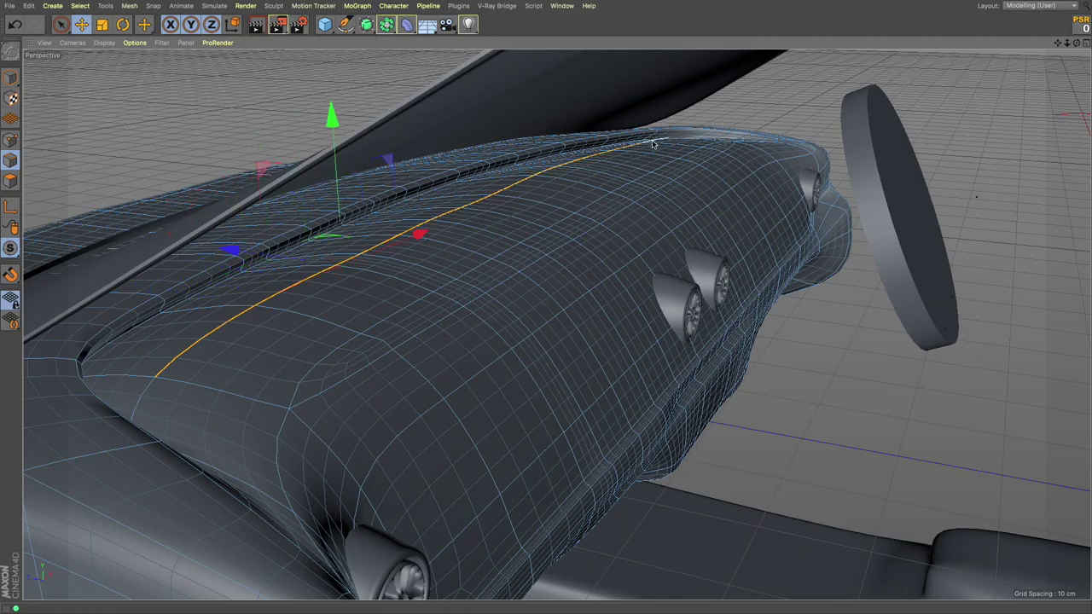
{"action": "left_click_drag", "start_coordinate": [653, 143], "coordinate": [298, 246], "text": "alt"}
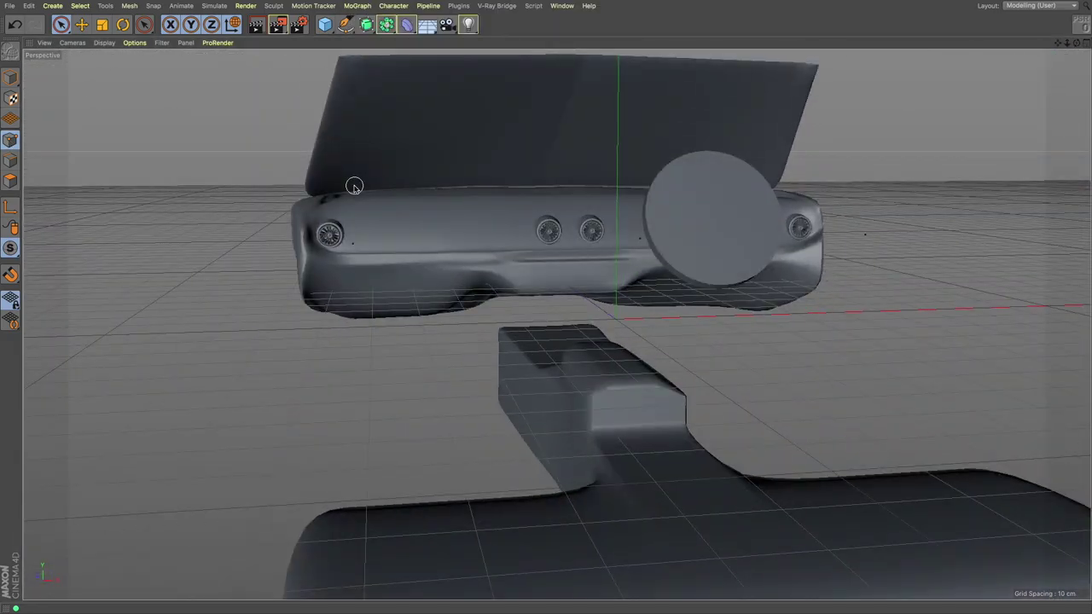
{"action": "scroll", "coordinate": [532, 198], "scroll_direction": "up", "scroll_amount": 5}
{"action": "left_click_drag", "start_coordinate": [532, 198], "coordinate": [394, 203], "text": "alt"}
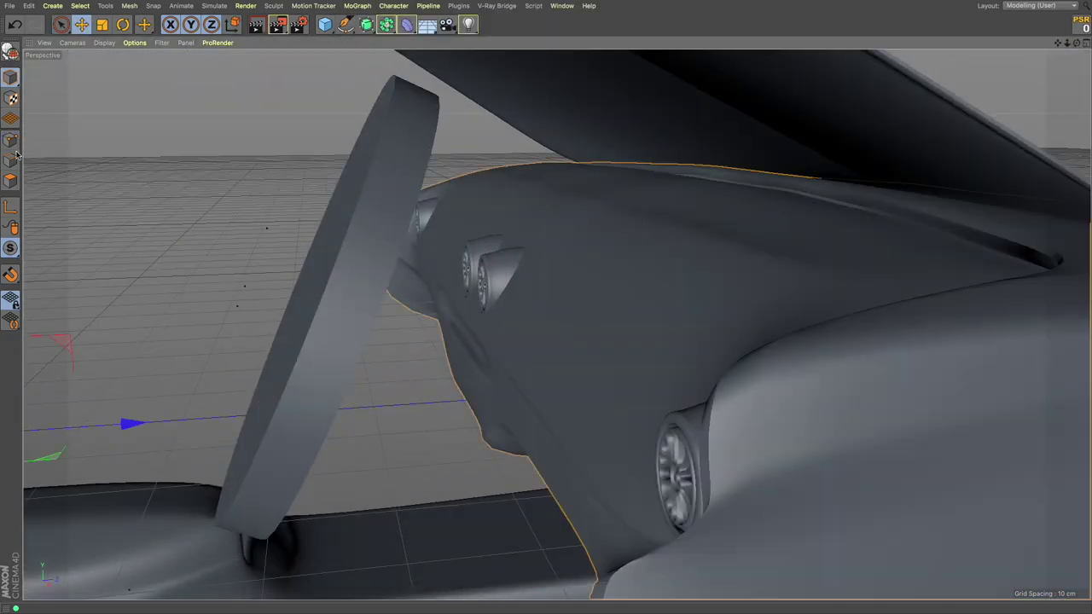
{"action": "left_click", "coordinate": [11, 139]}
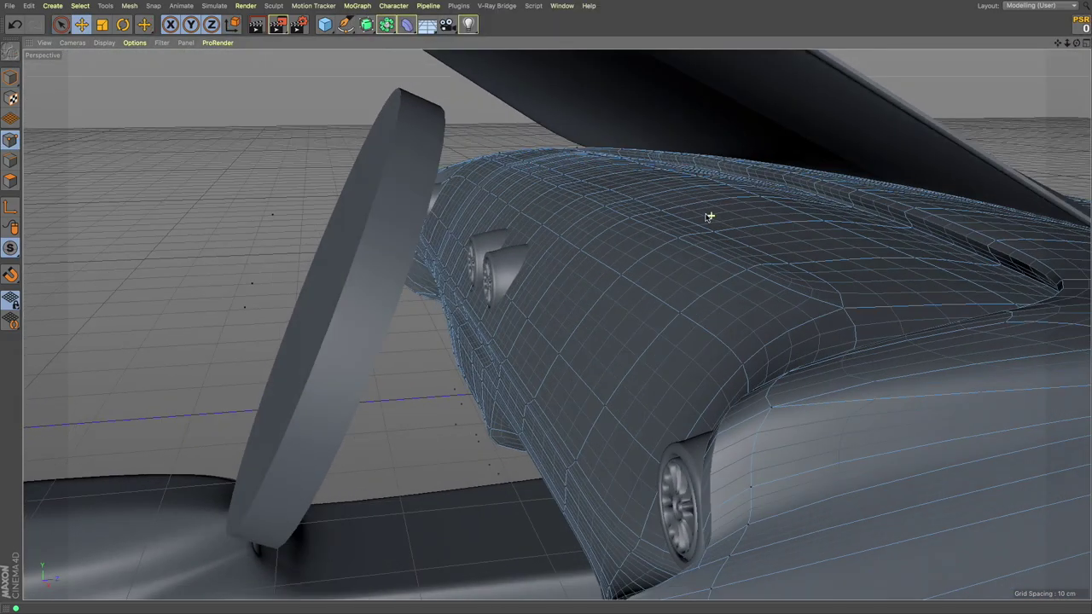
{"action": "left_click_drag", "start_coordinate": [711, 214], "coordinate": [586, 200], "text": "alt"}
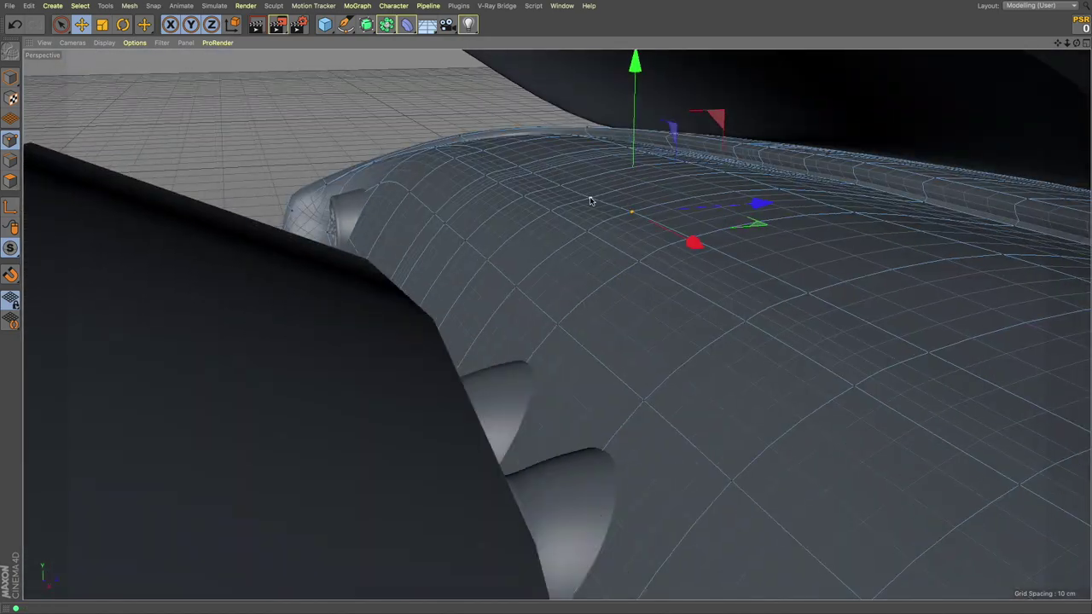
{"action": "left_click_drag", "start_coordinate": [668, 128], "coordinate": [666, 101]}
- Nudge more top-lip points up by about 0.19 cm and shift the top-edge points sideways
{"action": "mouse_move", "coordinate": [256, 175]}
{"action": "left_mouse_down", "text": "alt"}
{"action": "mouse_move", "coordinate": [368, 82]}
{"action": "mouse_move", "coordinate": [688, 85]}
{"action": "left_mouse_up", "text": "alt"}
{"action": "mouse_move", "coordinate": [688, 85]}
{"action": "left_mouse_down"}
{"action": "mouse_move", "coordinate": [695, 71]}
{"action": "mouse_move", "coordinate": [824, 61]}
{"action": "mouse_move", "coordinate": [500, 153]}
{"action": "mouse_move", "coordinate": [680, 120]}
{"action": "left_mouse_up"}
{"action": "mouse_move", "coordinate": [681, 119]}
{"action": "left_mouse_down"}
{"action": "mouse_move", "coordinate": [683, 109]}
{"action": "mouse_move", "coordinate": [472, 154]}
{"action": "mouse_move", "coordinate": [397, 92]}
{"action": "left_mouse_up"}
{"action": "left_click_drag", "start_coordinate": [398, 92], "coordinate": [402, 82]}
{"action": "left_click_drag", "start_coordinate": [406, 109], "coordinate": [703, 197]}
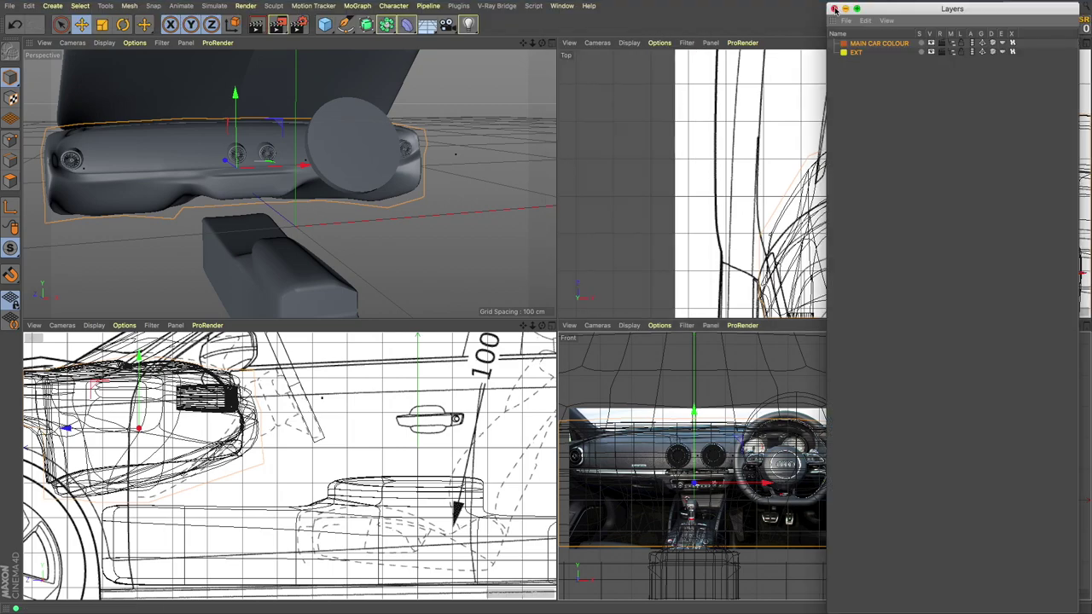
- Start a K~L loop cut on the steering-wheel disc, then undo and redo the view changes
{"action": "left_click", "coordinate": [563, 6]}
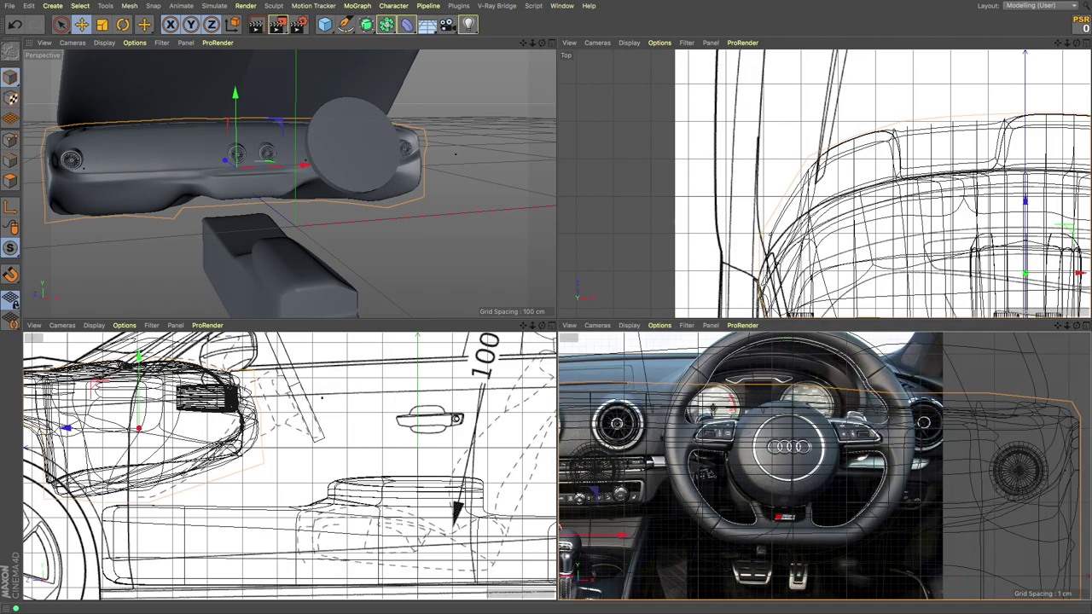
{"action": "key", "text": "k"}
{"action": "key", "text": "l"}
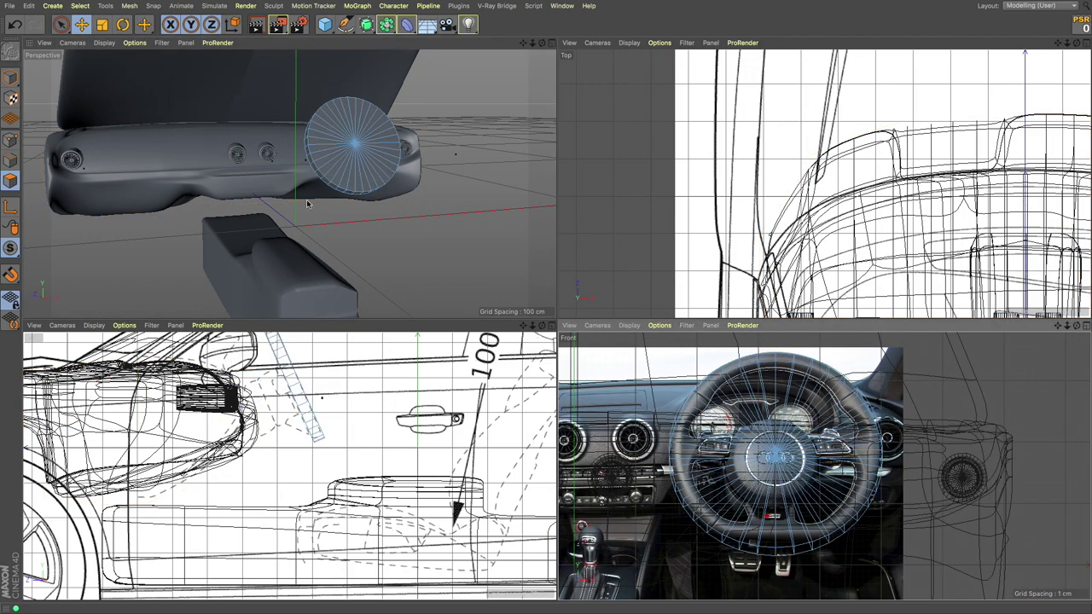
{"action": "left_click_drag", "start_coordinate": [363, 128], "coordinate": [111, 54], "text": "alt"}
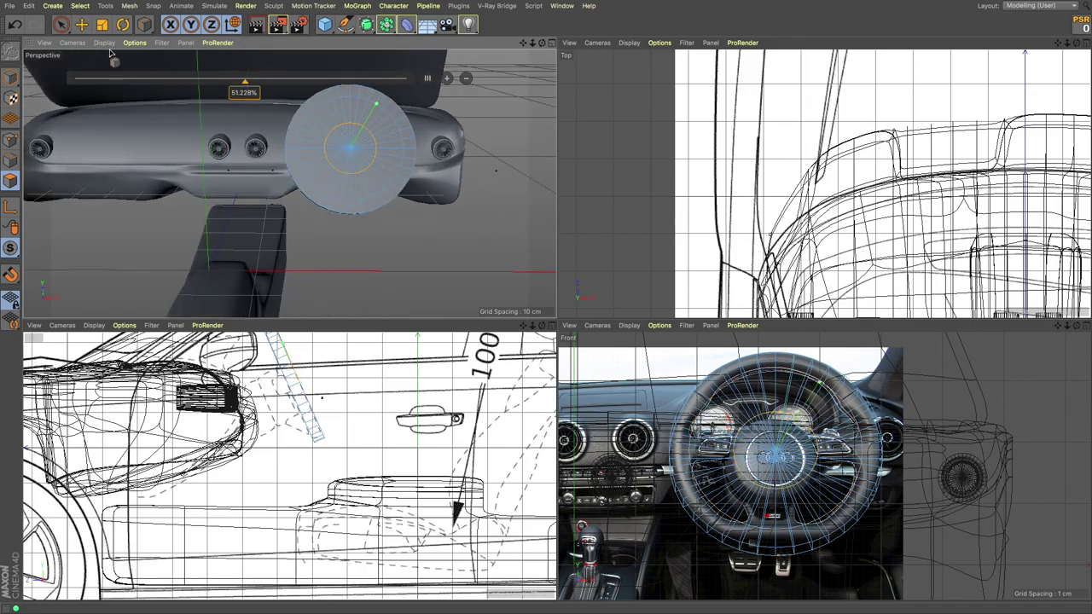
{"action": "left_click", "coordinate": [14, 26]}
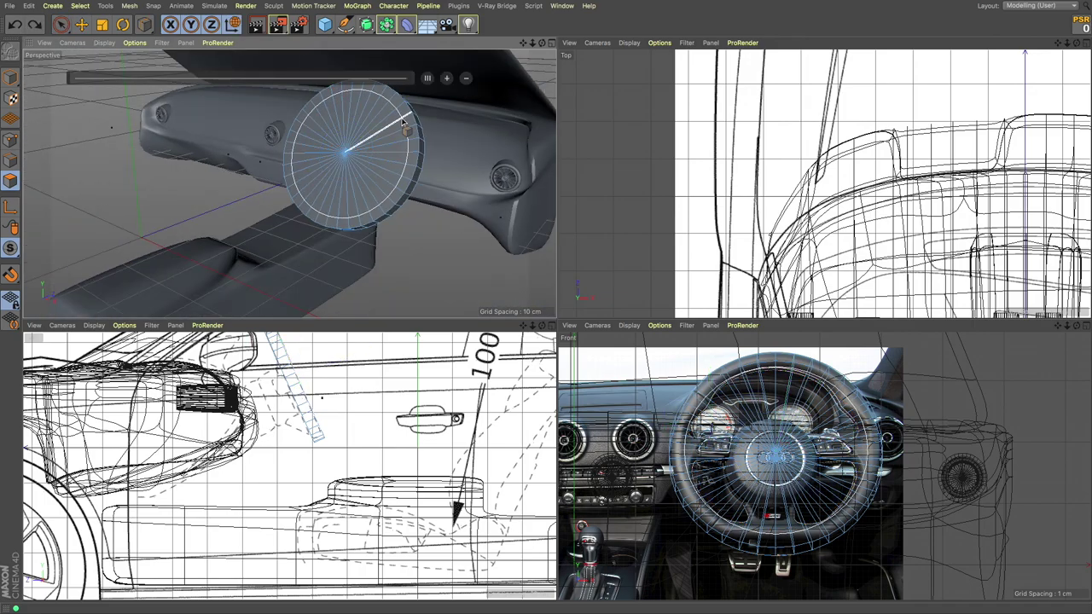
{"action": "key", "text": "ctrl+shift+z"}
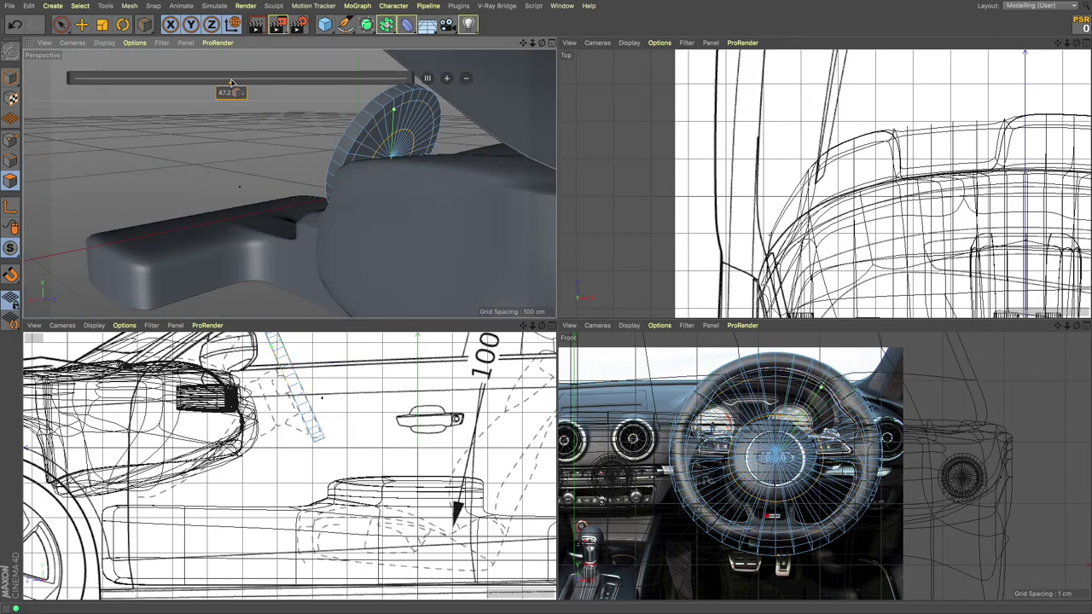
{"action": "key", "text": "ctrl+shift+z"}
{"action": "key", "text": "ctrl+shift+z"}
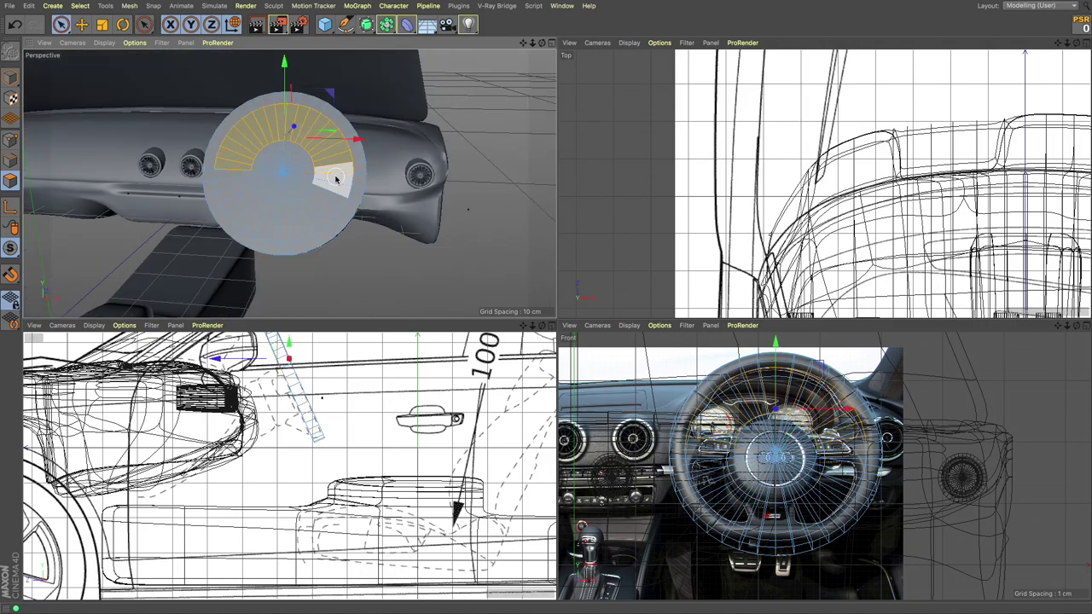
- Undo ten times to step the disc back through its earlier states
{"action": "left_click", "coordinate": [13, 26]}
{"action": "left_click", "coordinate": [12, 27]}
{"action": "left_click", "coordinate": [13, 27]}
{"action": "left_click", "coordinate": [13, 27]}
{"action": "left_click", "coordinate": [13, 26]}
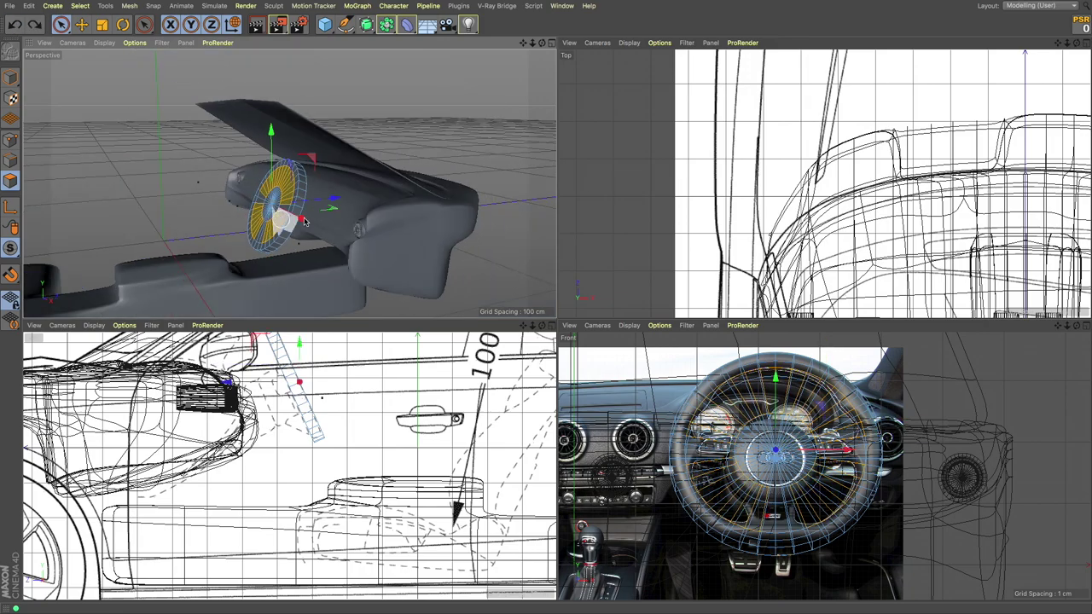
{"action": "left_click", "coordinate": [13, 27]}
{"action": "left_click", "coordinate": [12, 26]}
{"action": "left_click", "coordinate": [13, 26]}
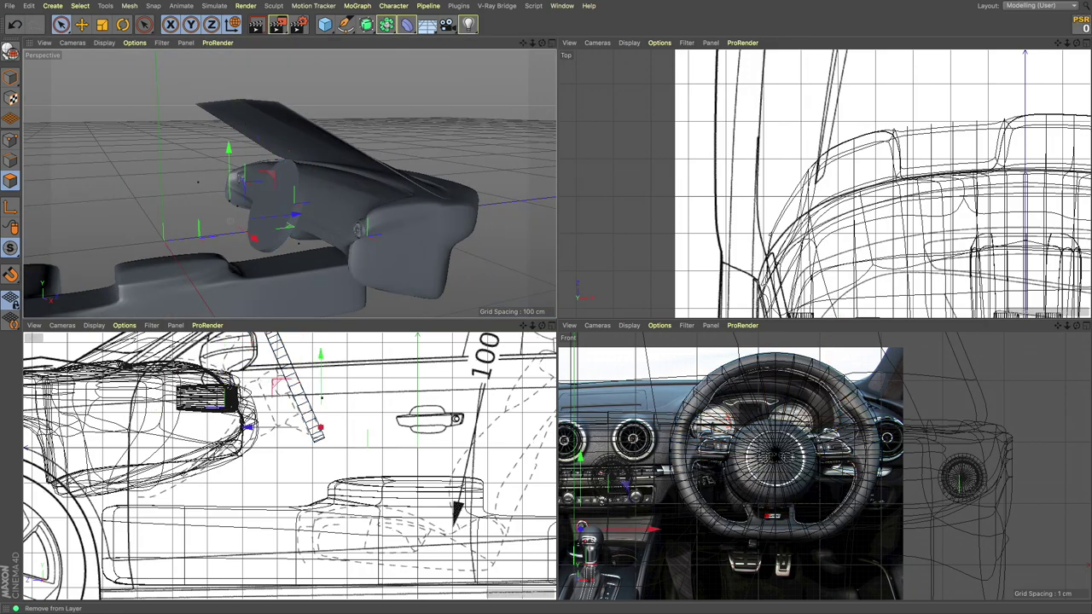
{"action": "left_click", "coordinate": [13, 26]}
{"action": "left_click", "coordinate": [13, 26]}
- Undo further and place a new triangle polygon beside the hub
{"action": "key", "text": "ctrl+z"}
{"action": "key", "text": "ctrl+z"}
{"action": "key", "text": "ctrl+z"}
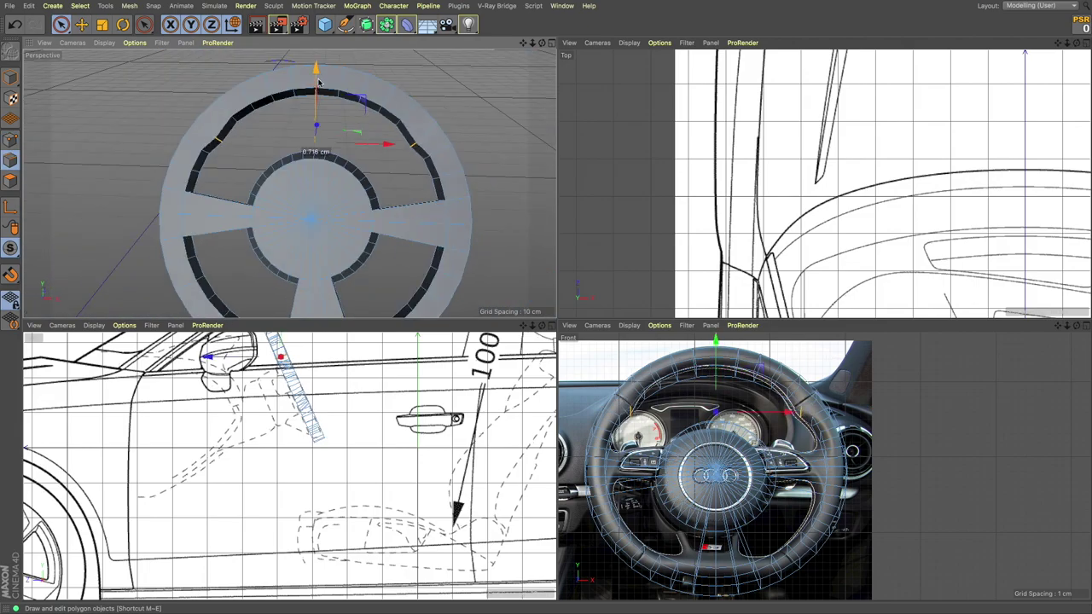
{"action": "left_click", "coordinate": [281, 218]}
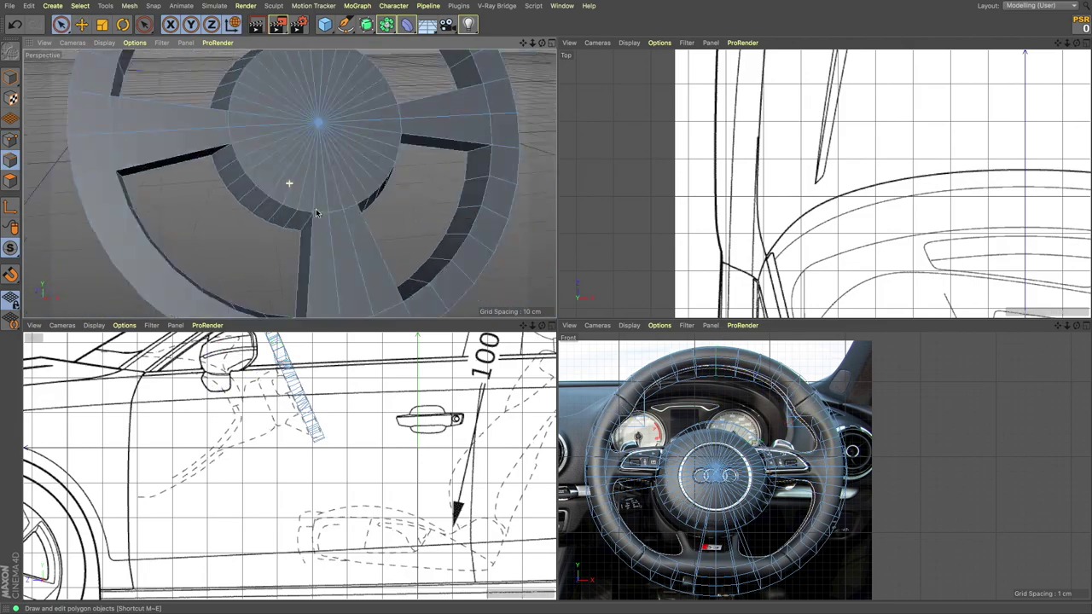
{"action": "mouse_move", "coordinate": [281, 217]}
{"action": "left_mouse_down", "text": "alt"}
{"action": "mouse_move", "coordinate": [429, 231]}
{"action": "mouse_move", "coordinate": [370, 176]}
{"action": "mouse_move", "coordinate": [327, 265]}
{"action": "left_mouse_up", "text": "alt"}
{"action": "left_click", "coordinate": [15, 24]}
{"action": "key", "text": "ctrl+z"}
{"action": "left_click", "coordinate": [365, 176]}
- Fill the hub hole with a new polygon using Close Polygon Hole (M~D)
{"action": "mouse_move", "coordinate": [387, 183]}
{"action": "left_mouse_down", "text": "alt"}
{"action": "mouse_move", "coordinate": [439, 170]}
{"action": "mouse_move", "coordinate": [442, 198]}
{"action": "left_mouse_up", "text": "alt"}
{"action": "scroll", "coordinate": [338, 189], "scroll_direction": "up", "scroll_amount": 3}
{"action": "left_click_drag", "start_coordinate": [338, 190], "coordinate": [386, 109], "text": "alt"}
{"action": "left_click_drag", "start_coordinate": [294, 99], "coordinate": [338, 126], "text": "alt"}
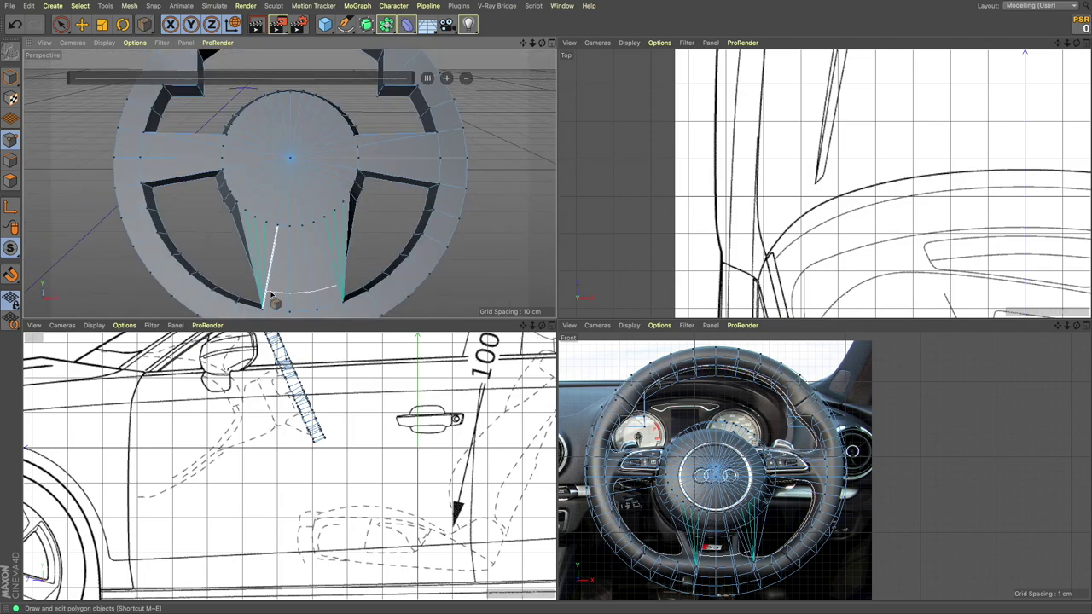
{"action": "left_click_drag", "start_coordinate": [268, 246], "coordinate": [264, 227], "text": "alt"}
{"action": "scroll", "coordinate": [264, 227], "scroll_direction": "down", "scroll_amount": 3}
{"action": "scroll", "coordinate": [349, 227], "scroll_direction": "up", "scroll_amount": 5}
{"action": "key", "text": "m"}
{"action": "key", "text": "d"}
{"action": "mouse_move", "coordinate": [349, 227]}
{"action": "left_mouse_down", "text": "alt"}
{"action": "mouse_move", "coordinate": [322, 177]}
{"action": "mouse_move", "coordinate": [192, 205]}
{"action": "left_mouse_up", "text": "alt"}
{"action": "left_click", "coordinate": [307, 241]}
{"action": "left_click_drag", "start_coordinate": [317, 175], "coordinate": [326, 231], "text": "alt"}
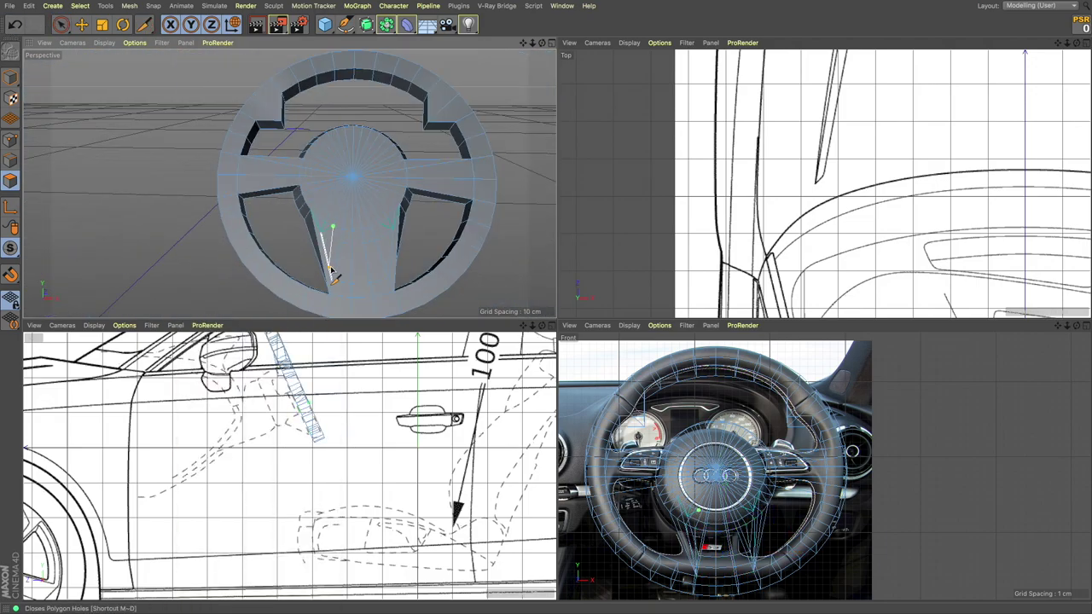
{"action": "scroll", "coordinate": [327, 231], "scroll_direction": "up", "scroll_amount": 2}
{"action": "scroll", "coordinate": [418, 198], "scroll_direction": "up", "scroll_amount": 2}
{"action": "left_click", "coordinate": [390, 265]}
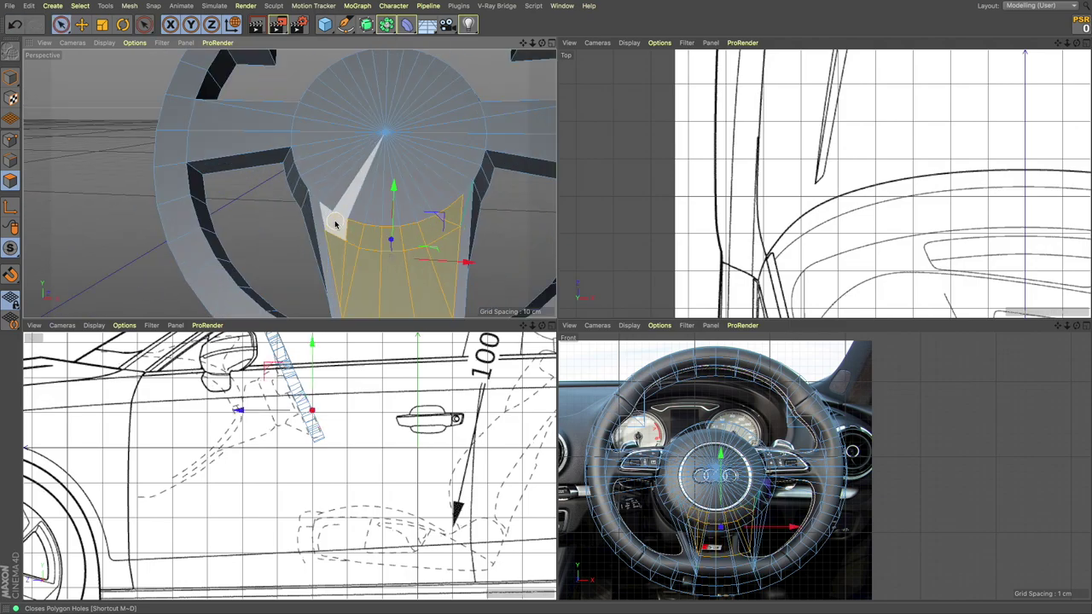
- Check the hub fill from several angles and switch to rectangle, then live selection
{"action": "left_click_drag", "start_coordinate": [389, 264], "coordinate": [244, 154], "text": "alt"}
{"action": "scroll", "coordinate": [244, 153], "scroll_direction": "down", "scroll_amount": 2}
{"action": "scroll", "coordinate": [466, 236], "scroll_direction": "up", "scroll_amount": 4}
{"action": "left_click_drag", "start_coordinate": [466, 235], "coordinate": [285, 177], "text": "alt"}
{"action": "scroll", "coordinate": [288, 177], "scroll_direction": "down", "scroll_amount": 2}
{"action": "scroll", "coordinate": [288, 177], "scroll_direction": "down", "scroll_amount": 3}
{"action": "scroll", "coordinate": [323, 268], "scroll_direction": "down", "scroll_amount": 3}
{"action": "key", "text": "0"}
{"action": "key", "text": "9"}
{"action": "scroll", "coordinate": [323, 268], "scroll_direction": "up", "scroll_amount": 3}
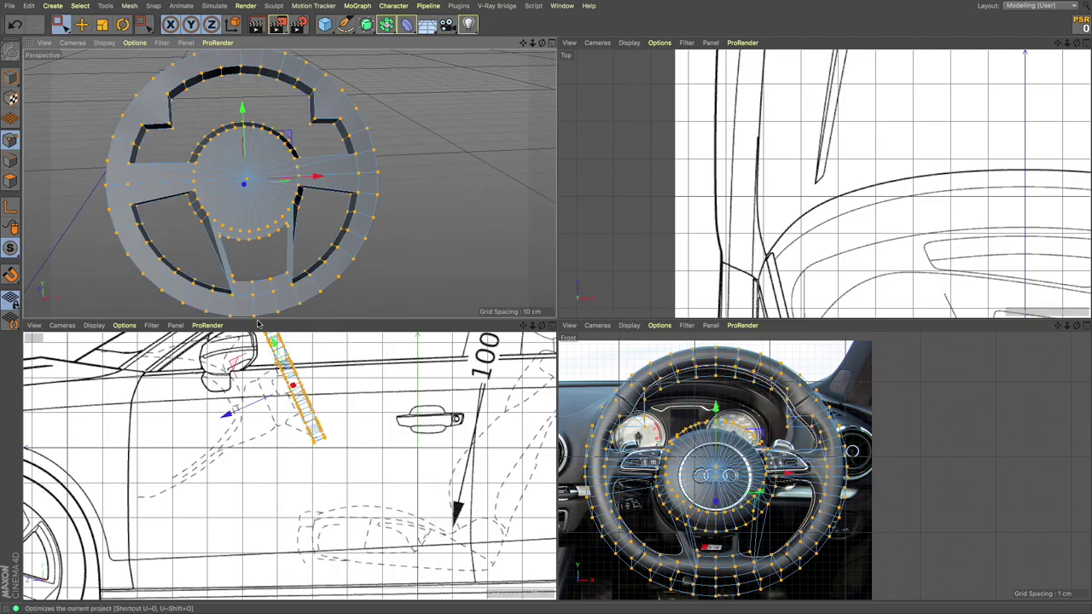
{"action": "scroll", "coordinate": [324, 268], "scroll_direction": "up", "scroll_amount": 3}
- Draw a new polygon between the hub and a spoke with Polygon Pen (M~E)
{"action": "mouse_move", "coordinate": [323, 268]}
{"action": "left_mouse_down", "text": "alt"}
{"action": "mouse_move", "coordinate": [195, 174]}
{"action": "mouse_move", "coordinate": [293, 256]}
{"action": "mouse_move", "coordinate": [244, 244]}
{"action": "left_mouse_up", "text": "alt"}
{"action": "scroll", "coordinate": [265, 293], "scroll_direction": "down", "scroll_amount": 2}
{"action": "key", "text": "m"}
{"action": "key", "text": "e"}
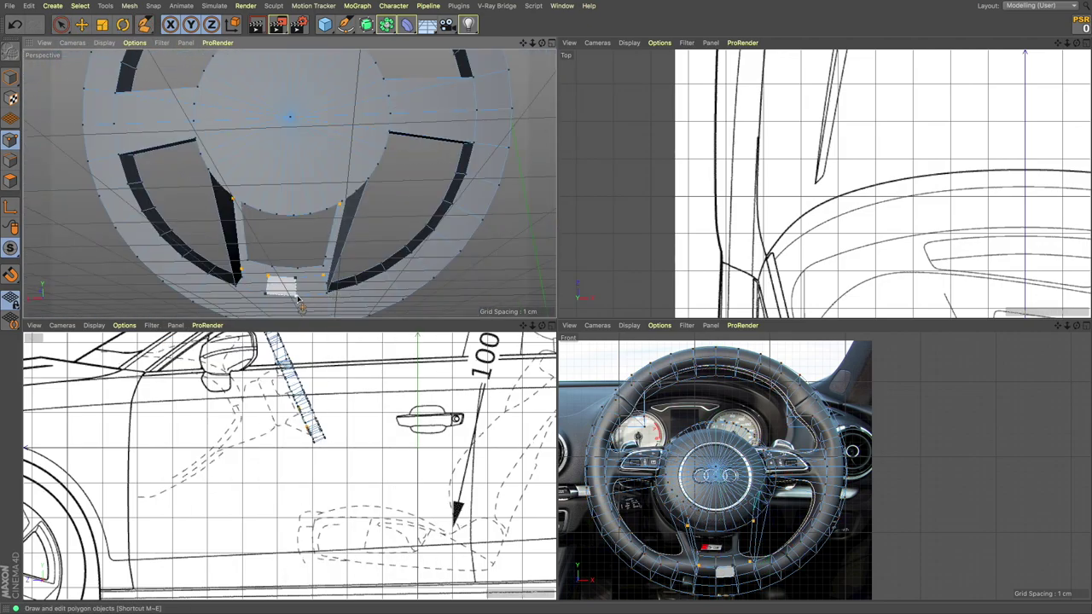
{"action": "left_click_drag", "start_coordinate": [297, 298], "coordinate": [242, 271], "text": "alt"}
{"action": "scroll", "coordinate": [390, 183], "scroll_direction": "up", "scroll_amount": 3}
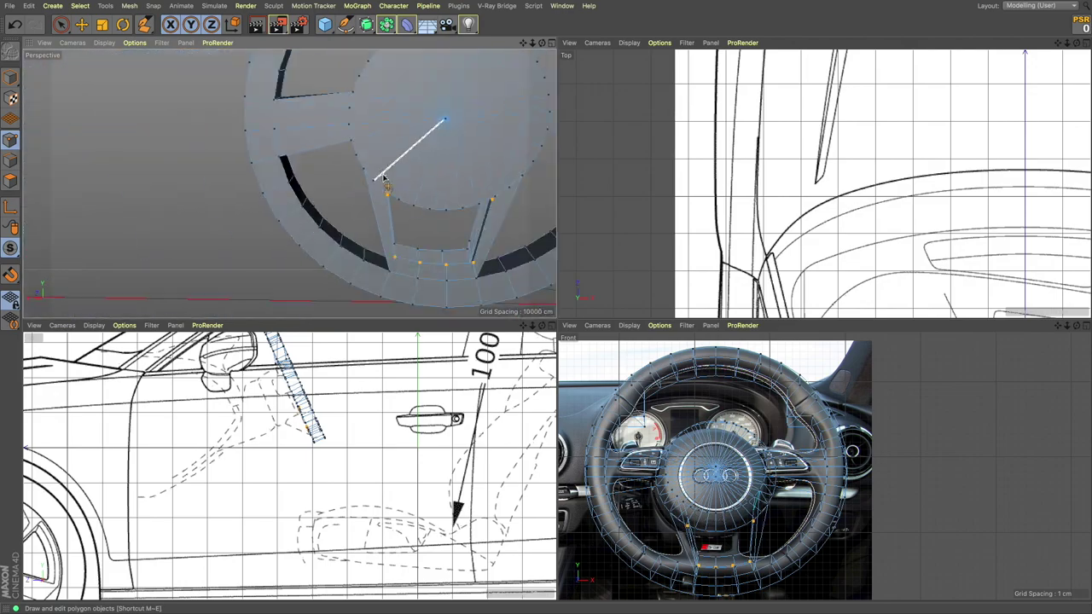
{"action": "scroll", "coordinate": [385, 195], "scroll_direction": "up", "scroll_amount": 2}
{"action": "scroll", "coordinate": [422, 236], "scroll_direction": "down", "scroll_amount": 5}
{"action": "mouse_move", "coordinate": [421, 236]}
{"action": "left_mouse_down", "text": "alt"}
{"action": "mouse_move", "coordinate": [468, 258]}
{"action": "mouse_move", "coordinate": [500, 177]}
{"action": "left_mouse_up", "text": "alt"}
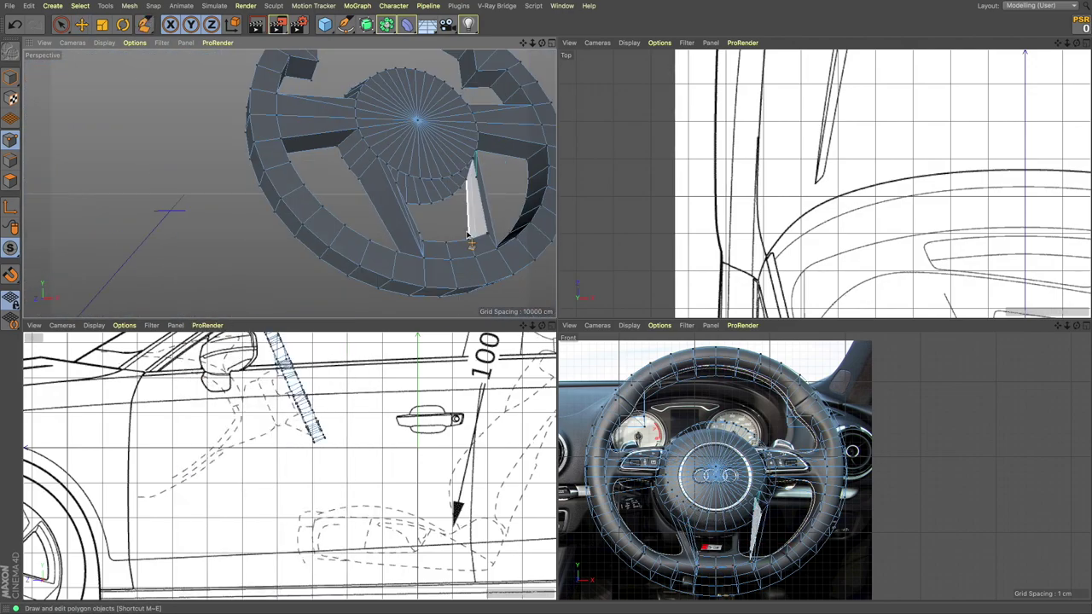
{"action": "scroll", "coordinate": [500, 177], "scroll_direction": "up", "scroll_amount": 3}
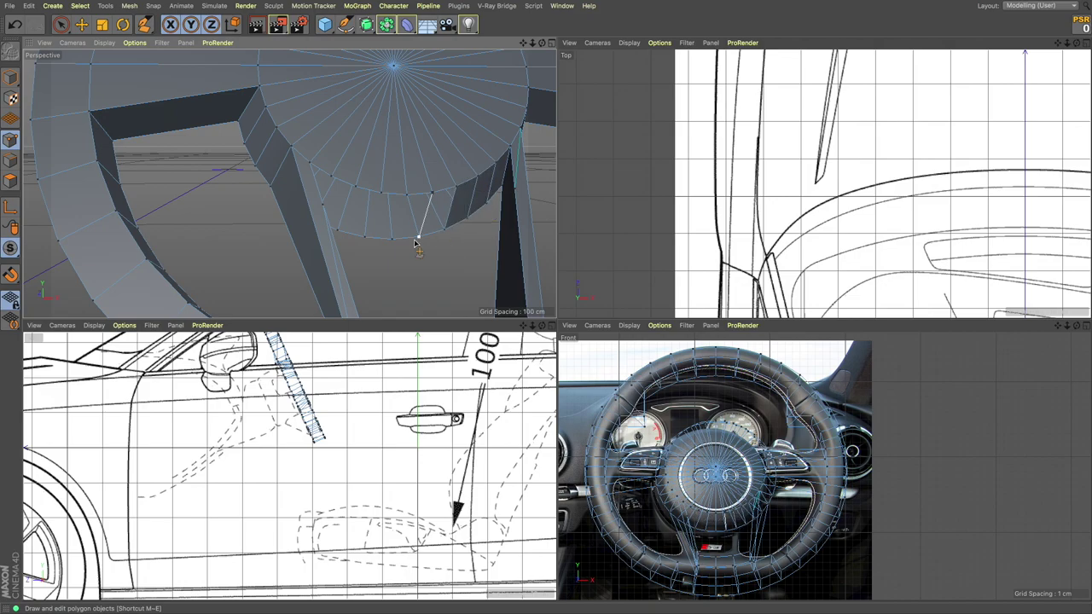
{"action": "left_click_drag", "start_coordinate": [367, 239], "coordinate": [334, 196], "text": "alt"}
- Add a Subdivision Surface to smooth the steering wheel
{"action": "scroll", "coordinate": [275, 208], "scroll_direction": "up", "scroll_amount": 2}
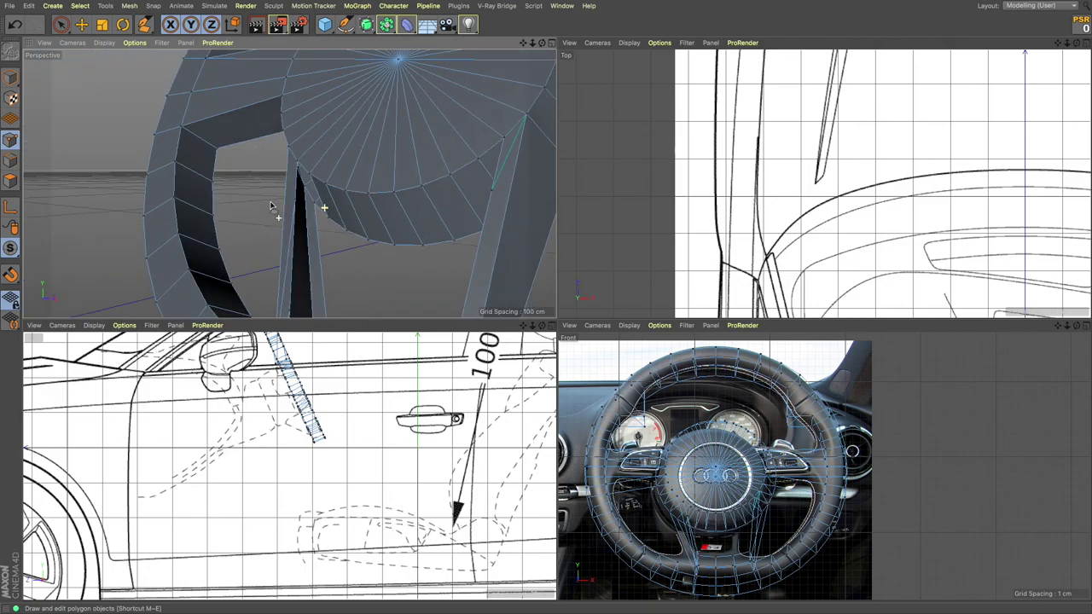
{"action": "scroll", "coordinate": [332, 273], "scroll_direction": "up", "scroll_amount": 2}
{"action": "left_click_drag", "start_coordinate": [333, 273], "coordinate": [320, 211], "text": "alt"}
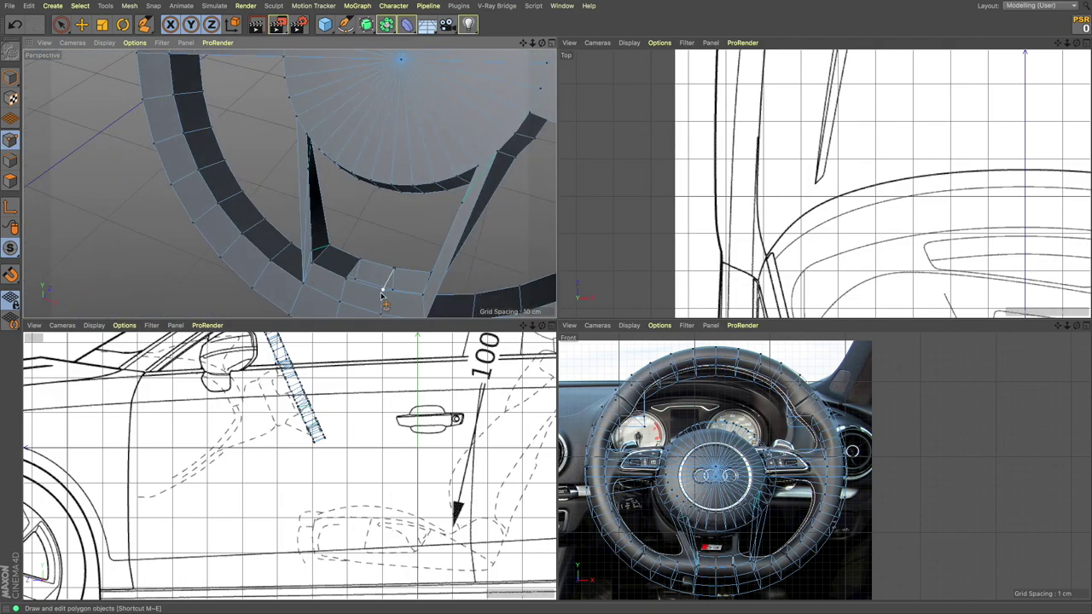
{"action": "scroll", "coordinate": [382, 295], "scroll_direction": "down", "scroll_amount": 5}
{"action": "left_click_drag", "start_coordinate": [378, 256], "coordinate": [365, 231], "text": "alt"}
{"action": "scroll", "coordinate": [366, 231], "scroll_direction": "down", "scroll_amount": 2}
{"action": "left_click", "coordinate": [366, 24], "text": "alt"}
- Cap the wheel's centre hole with Close Polygon Hole (M~D)
{"action": "left_click_drag", "start_coordinate": [113, 101], "coordinate": [227, 227], "text": "alt"}
{"action": "scroll", "coordinate": [363, 242], "scroll_direction": "up", "scroll_amount": 3}
{"action": "scroll", "coordinate": [363, 242], "scroll_direction": "up", "scroll_amount": 3}
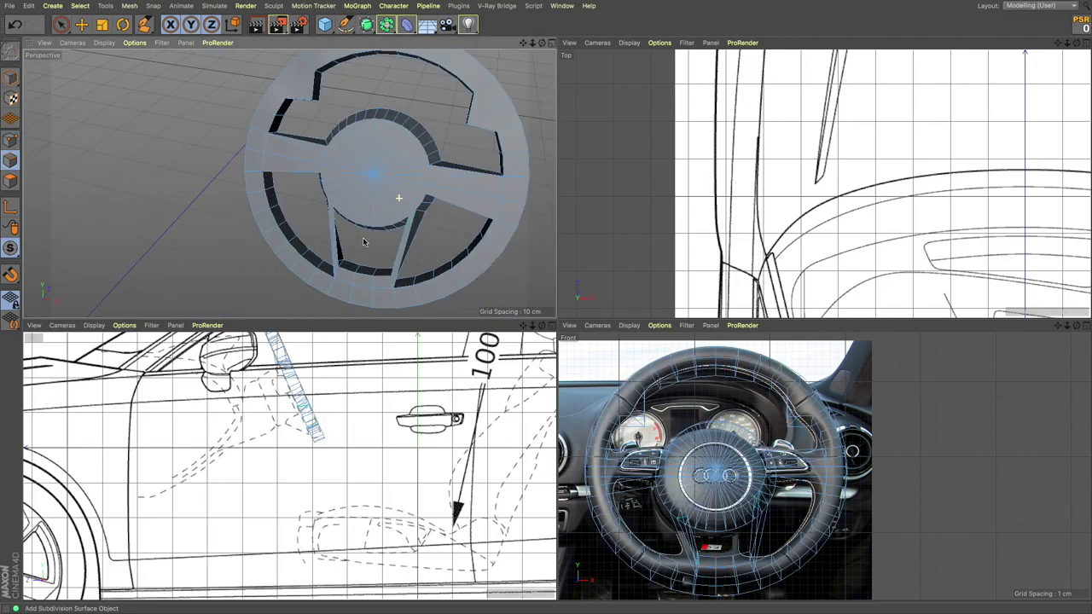
{"action": "scroll", "coordinate": [362, 243], "scroll_direction": "up", "scroll_amount": 3}
{"action": "left_click_drag", "start_coordinate": [362, 242], "coordinate": [359, 170], "text": "alt"}
{"action": "scroll", "coordinate": [293, 114], "scroll_direction": "down", "scroll_amount": 3}
{"action": "key", "text": "m"}
{"action": "key", "text": "d"}
{"action": "left_click", "coordinate": [293, 120]}
- Cut a line across the hub centre, undo it, and enlarge the 3D view
{"action": "mouse_move", "coordinate": [292, 120]}
{"action": "left_mouse_down", "text": "alt"}
{"action": "mouse_move", "coordinate": [359, 138]}
{"action": "mouse_move", "coordinate": [384, 162]}
{"action": "mouse_move", "coordinate": [365, 147]}
{"action": "left_mouse_up", "text": "alt"}
{"action": "scroll", "coordinate": [384, 162], "scroll_direction": "up", "scroll_amount": 2}
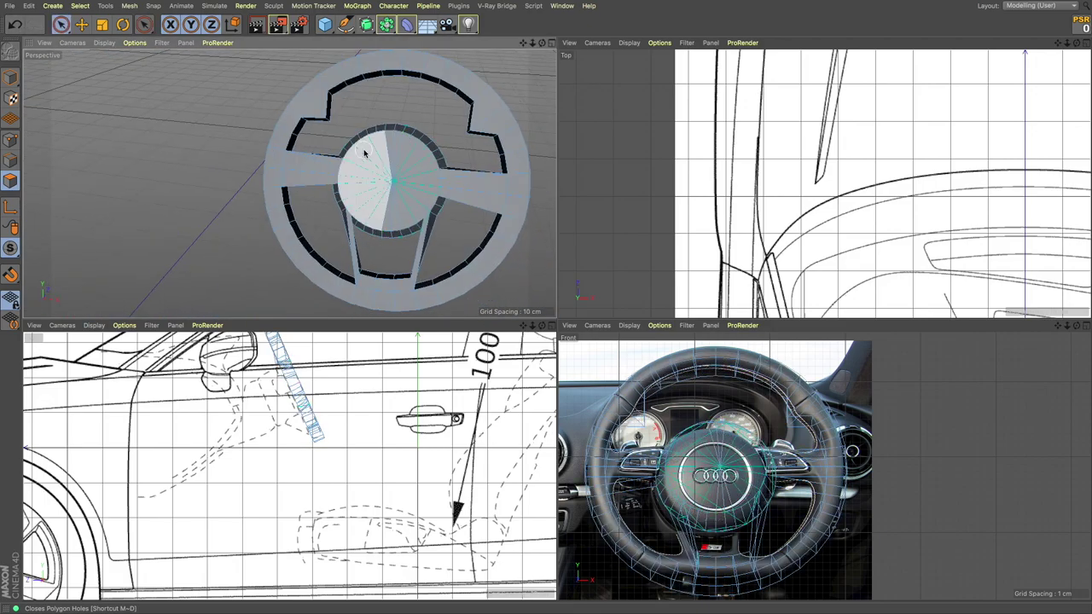
{"action": "scroll", "coordinate": [372, 231], "scroll_direction": "up", "scroll_amount": 3}
{"action": "left_click_drag", "start_coordinate": [409, 187], "coordinate": [451, 66], "text": "alt"}
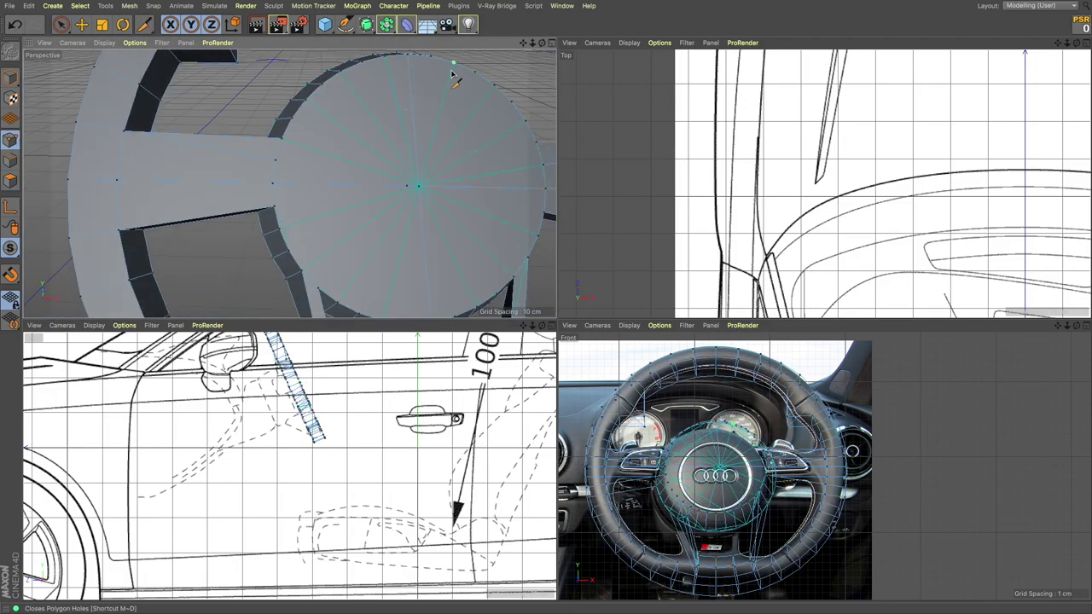
{"action": "scroll", "coordinate": [451, 66], "scroll_direction": "down", "scroll_amount": 2}
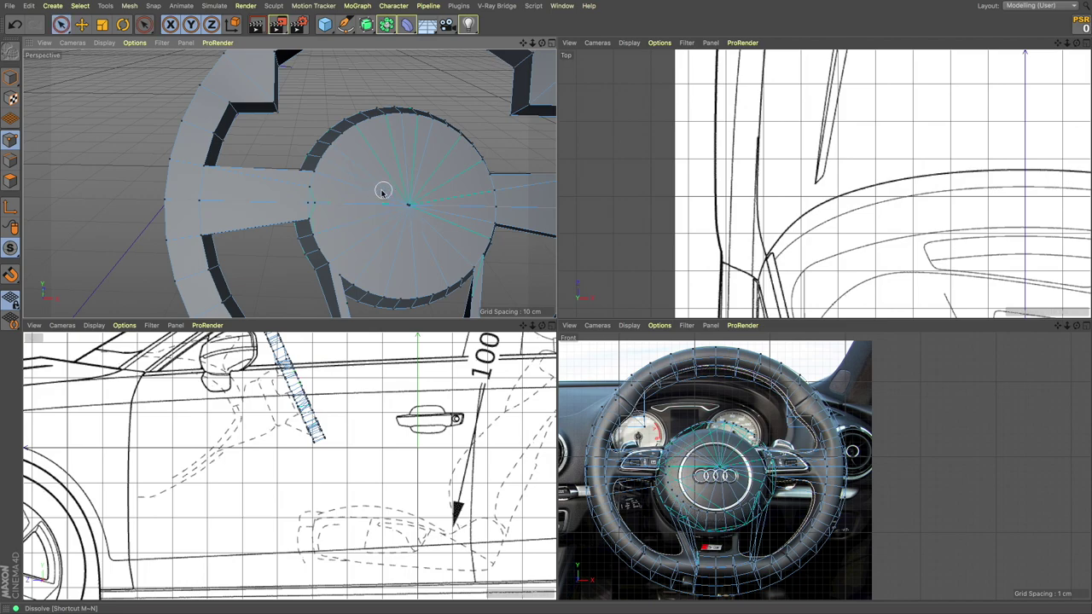
{"action": "key", "text": "ctrl+z"}
{"action": "left_click", "coordinate": [552, 43]}
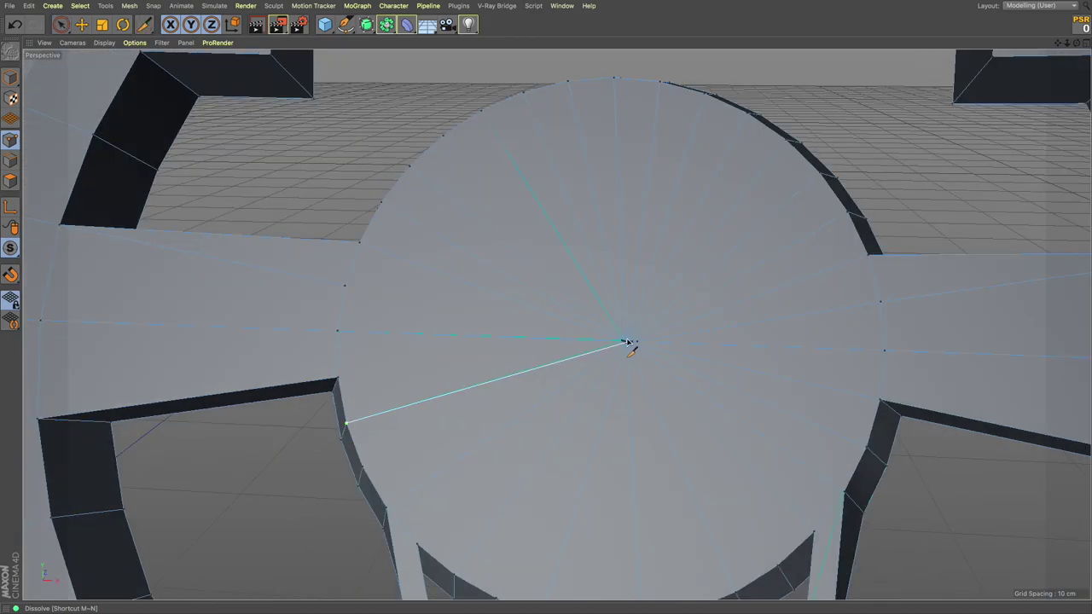
- Stitch the disc centre to the top rim and a spoke edge onto the hub edge
{"action": "left_click", "coordinate": [309, 491]}
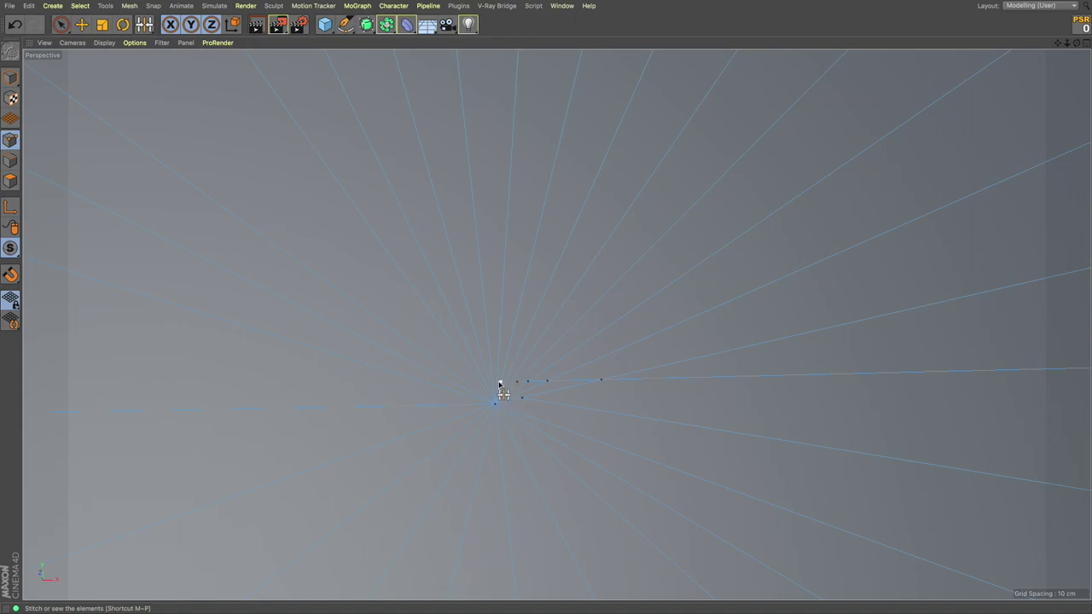
{"action": "scroll", "coordinate": [595, 386], "scroll_direction": "down", "scroll_amount": 5}
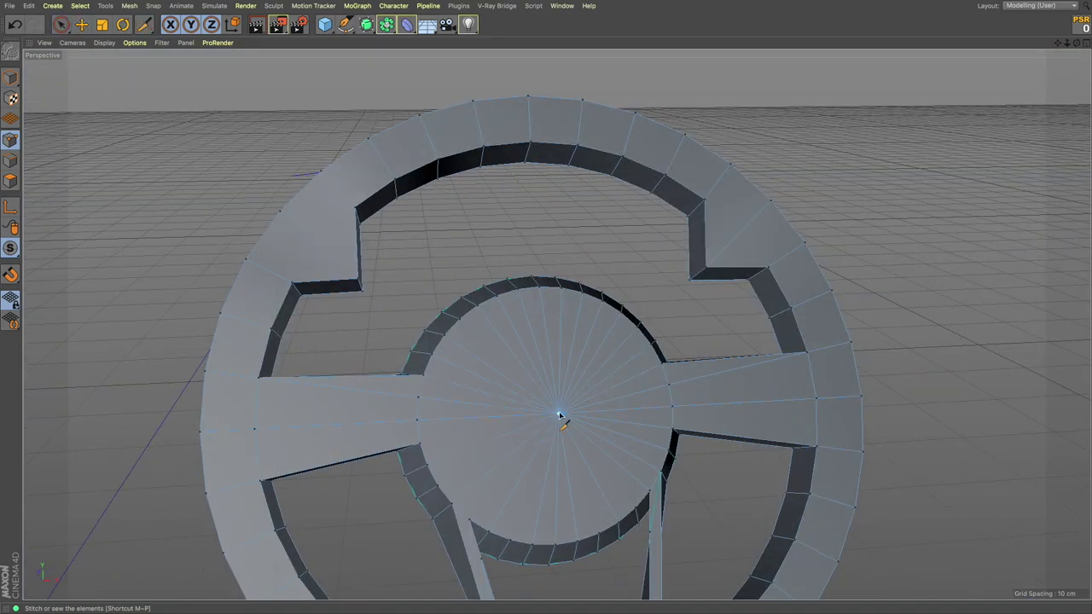
{"action": "left_click_drag", "start_coordinate": [565, 418], "coordinate": [590, 463]}
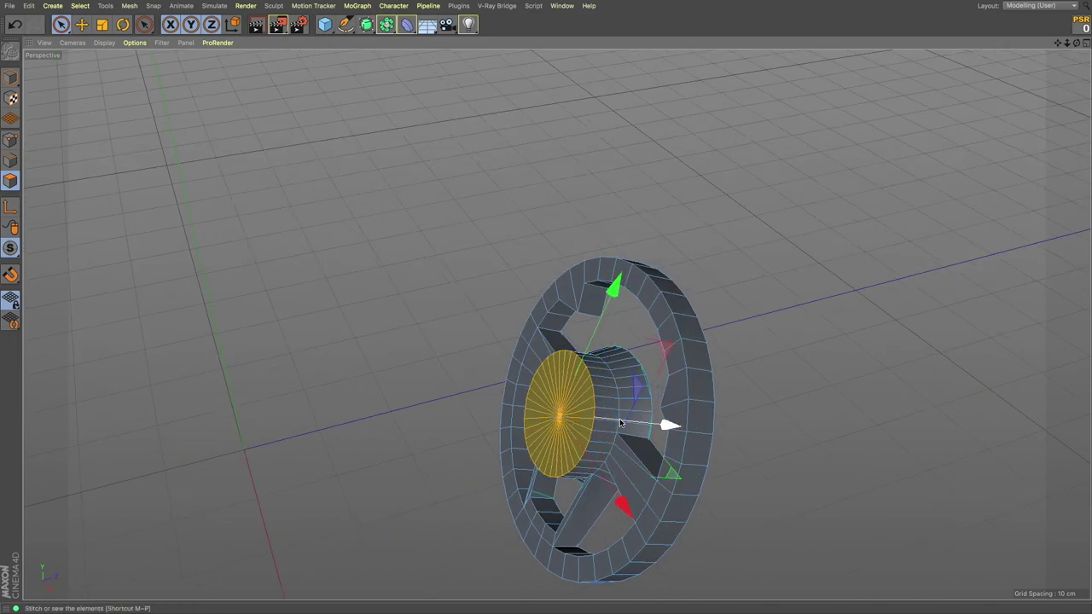
{"action": "left_click_drag", "start_coordinate": [625, 425], "coordinate": [631, 266]}
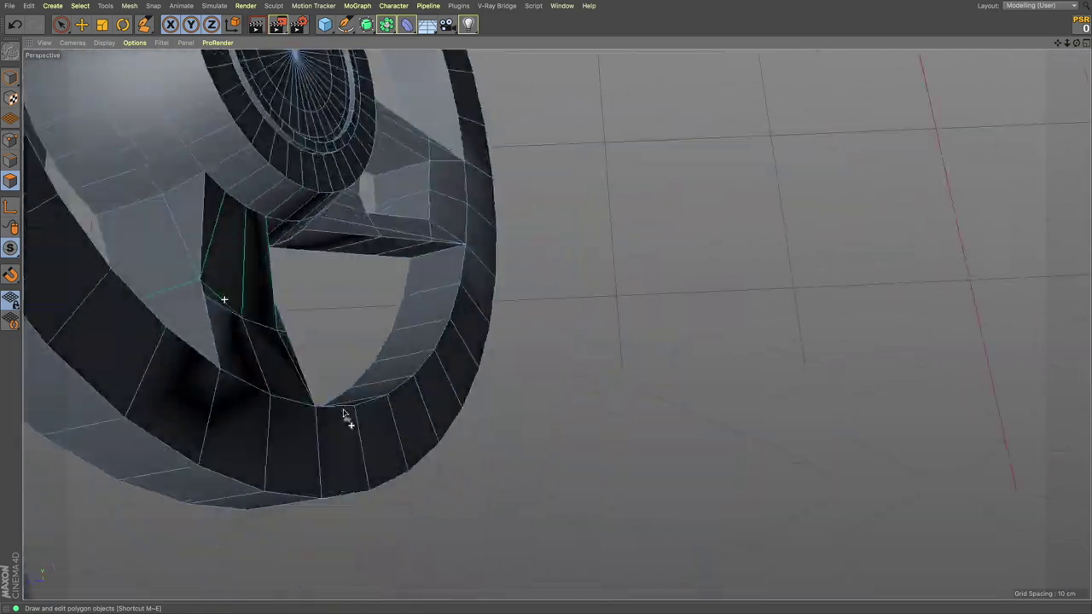
{"action": "right_click", "coordinate": [188, 130]}
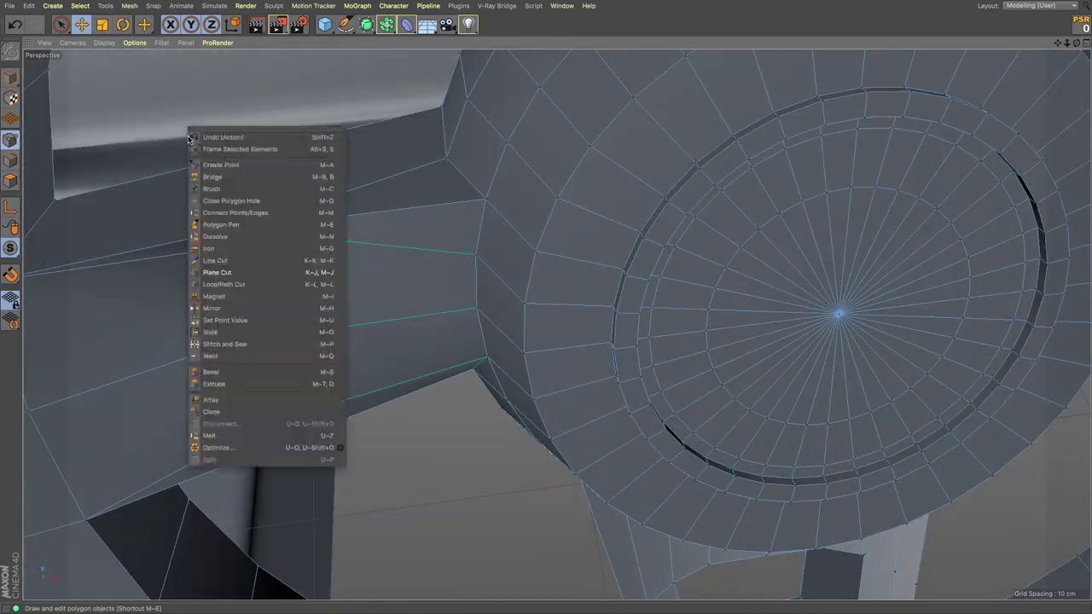
{"action": "left_click", "coordinate": [225, 344]}
{"action": "left_click_drag", "start_coordinate": [401, 339], "coordinate": [390, 410]}
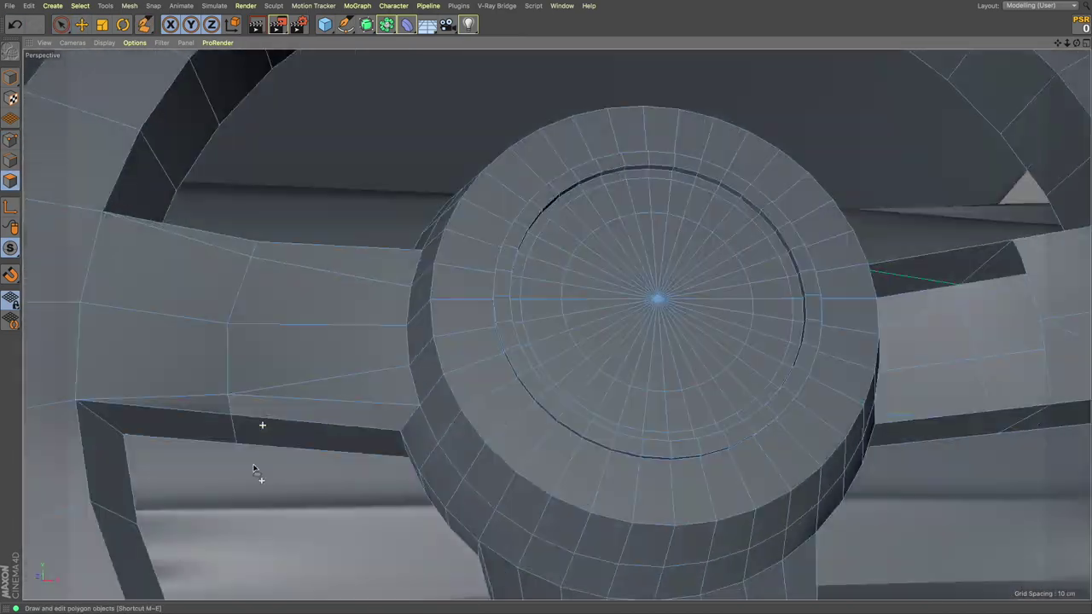
- Build new polygons from a spoke edge with Polygon Pen to fill the gap above the left spoke
{"action": "right_click", "coordinate": [256, 470]}
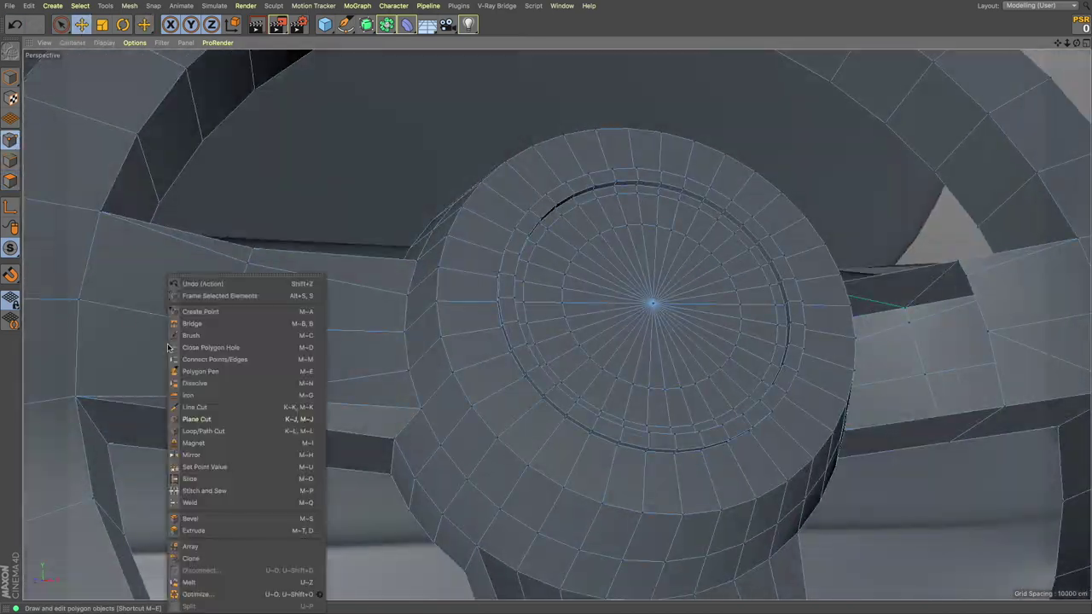
{"action": "left_click", "coordinate": [189, 463]}
{"action": "right_click", "coordinate": [397, 275]}
{"action": "left_click", "coordinate": [427, 305]}
{"action": "left_click_drag", "start_coordinate": [276, 324], "coordinate": [339, 383]}
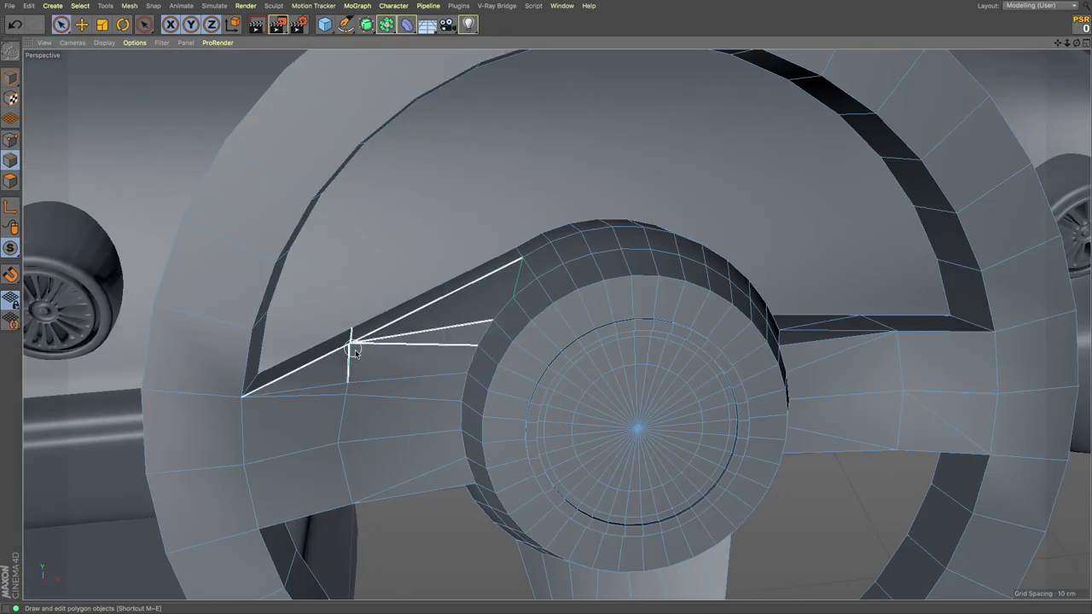
{"action": "right_click", "coordinate": [301, 274]}
{"action": "left_click", "coordinate": [341, 487]}
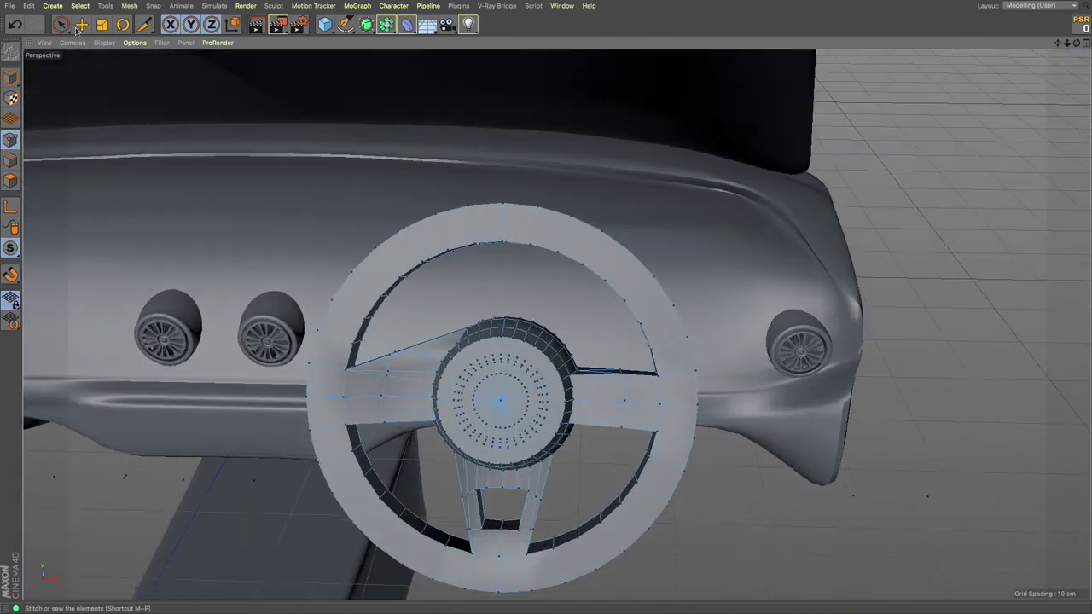
- Fill the open hole in the right spoke with Close Polygon Hole (M~D)
{"action": "key", "text": "m"}
{"action": "key", "text": "e"}
{"action": "mouse_move", "coordinate": [576, 353]}
{"action": "left_mouse_down", "text": "alt"}
{"action": "mouse_move", "coordinate": [646, 371]}
{"action": "mouse_move", "coordinate": [638, 350]}
{"action": "mouse_move", "coordinate": [717, 414]}
{"action": "left_mouse_up", "text": "alt"}
{"action": "mouse_move", "coordinate": [596, 365]}
{"action": "left_mouse_down", "text": "alt"}
{"action": "mouse_move", "coordinate": [776, 358]}
{"action": "mouse_move", "coordinate": [522, 469]}
{"action": "mouse_move", "coordinate": [770, 395]}
{"action": "left_mouse_up", "text": "alt"}
{"action": "key", "text": "m"}
{"action": "key", "text": "d"}
{"action": "scroll", "coordinate": [762, 388], "scroll_direction": "up", "scroll_amount": 5}
{"action": "left_click_drag", "start_coordinate": [828, 311], "coordinate": [657, 315], "text": "alt"}
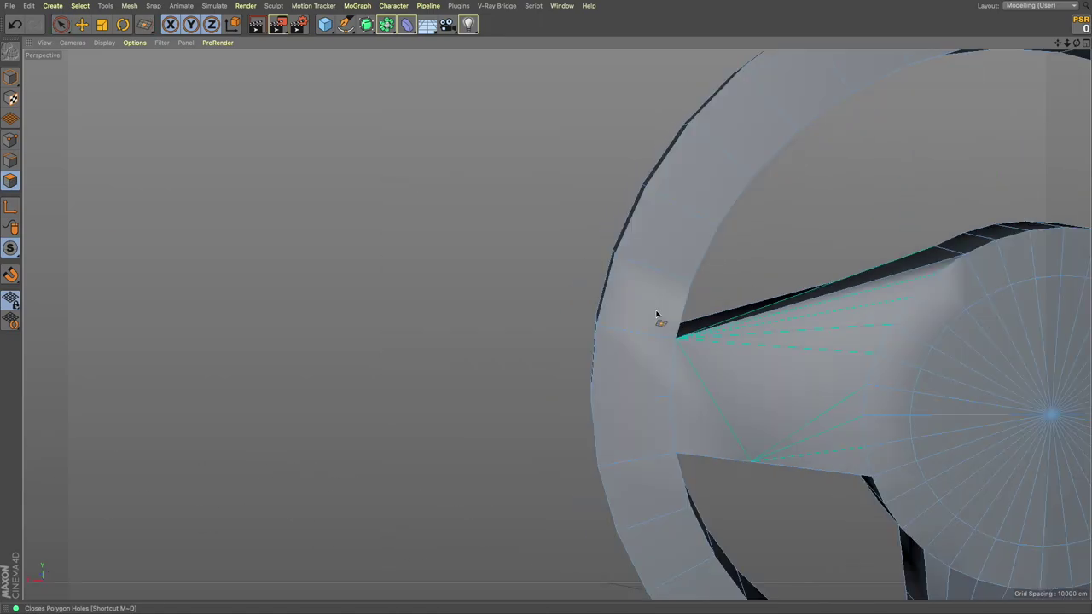
{"action": "mouse_move", "coordinate": [671, 461]}
{"action": "left_mouse_down", "text": "alt"}
{"action": "mouse_move", "coordinate": [896, 324]}
{"action": "mouse_move", "coordinate": [756, 361]}
{"action": "mouse_move", "coordinate": [675, 329]}
{"action": "left_mouse_up", "text": "alt"}
{"action": "left_click", "coordinate": [824, 316]}
- Undo the Dissolve to bring back the dense subdivided wheel mesh
{"action": "mouse_move", "coordinate": [778, 319]}
{"action": "left_mouse_down", "text": "alt"}
{"action": "mouse_move", "coordinate": [1043, 273]}
{"action": "mouse_move", "coordinate": [438, 264]}
{"action": "mouse_move", "coordinate": [58, 202]}
{"action": "left_mouse_up", "text": "alt"}
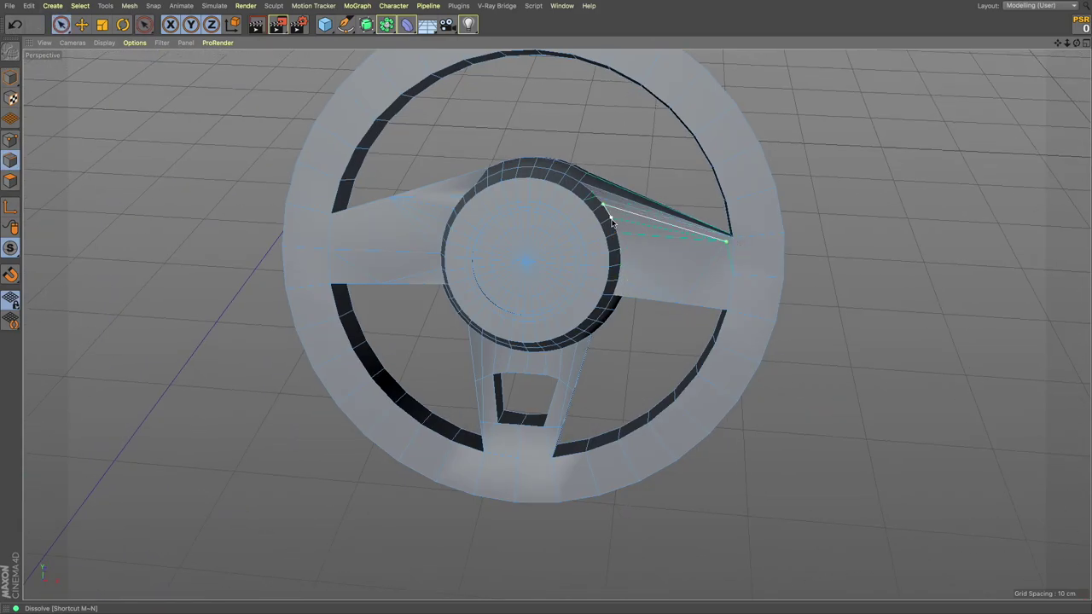
{"action": "left_click_drag", "start_coordinate": [585, 182], "coordinate": [386, 226], "text": "alt"}
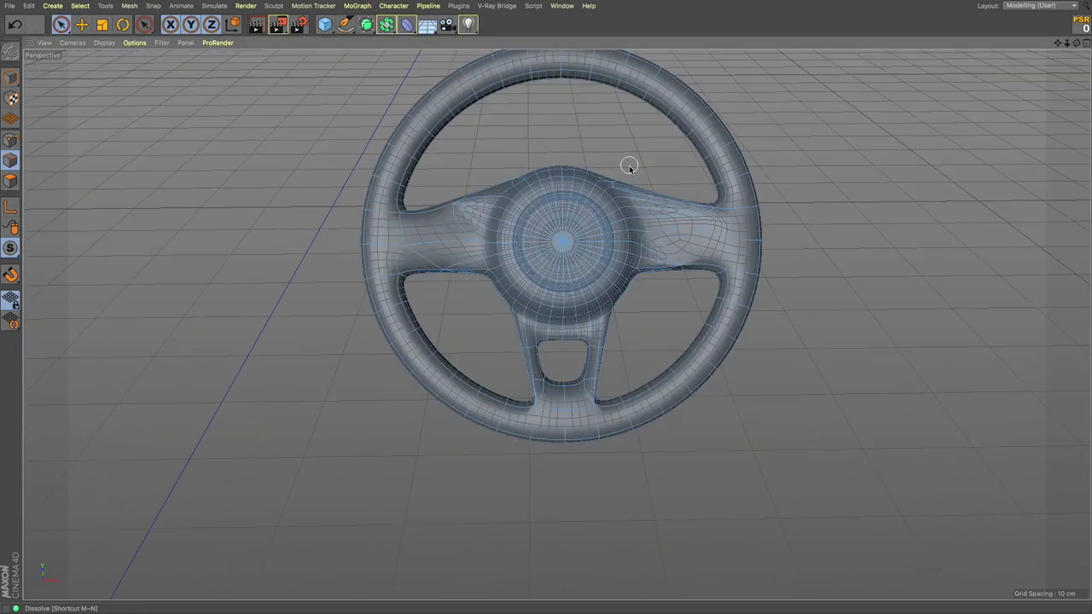
{"action": "scroll", "coordinate": [429, 133], "scroll_direction": "down", "scroll_amount": 5}
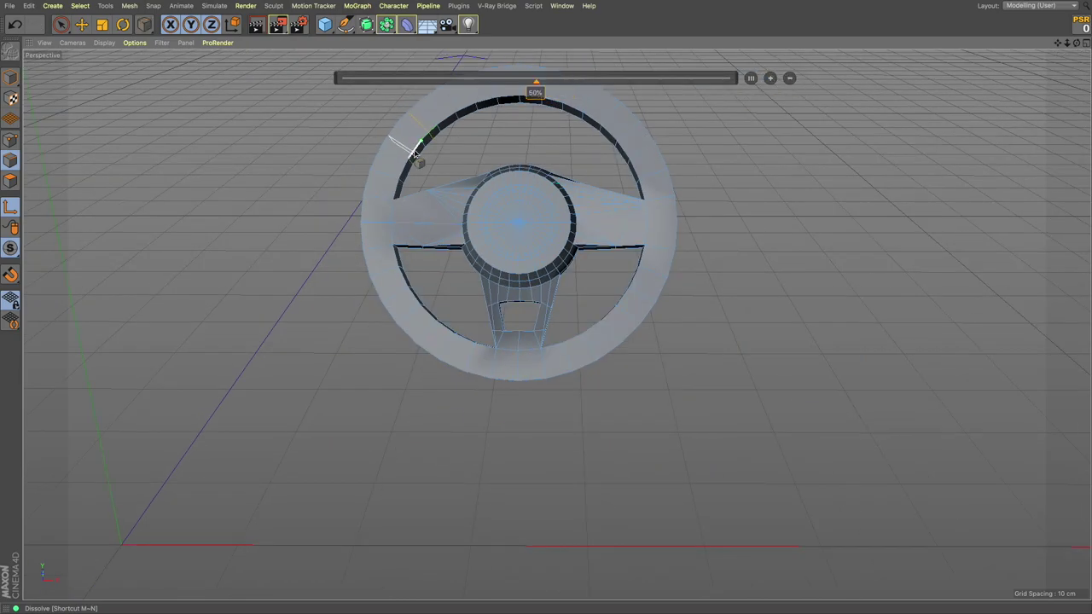
{"action": "scroll", "coordinate": [407, 106], "scroll_direction": "up", "scroll_amount": 3}
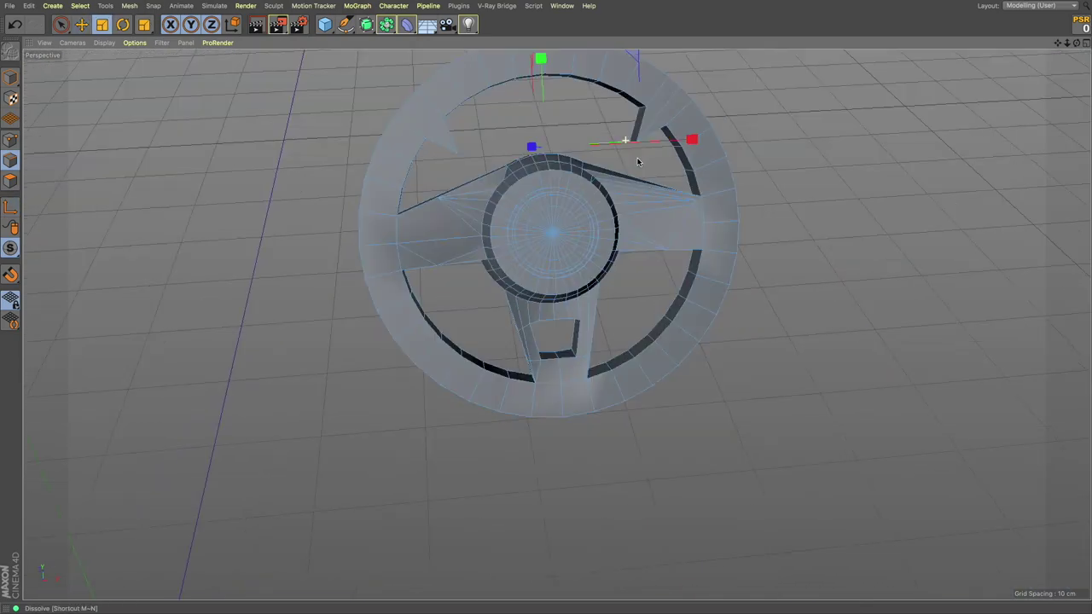
{"action": "left_click", "coordinate": [14, 25]}
{"action": "key", "text": "ctrl+z"}
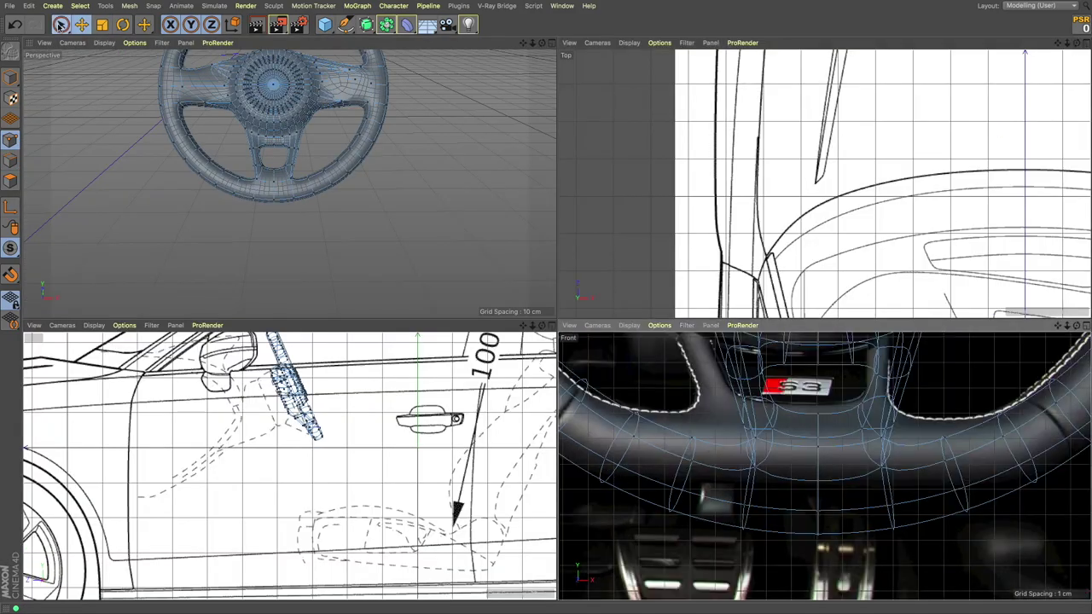
- Move the four-ring logo onto the wheel centre and rotate it into place
{"action": "scroll", "coordinate": [990, 396], "scroll_direction": "down", "scroll_amount": 3}
{"action": "scroll", "coordinate": [939, 410], "scroll_direction": "down", "scroll_amount": 3}
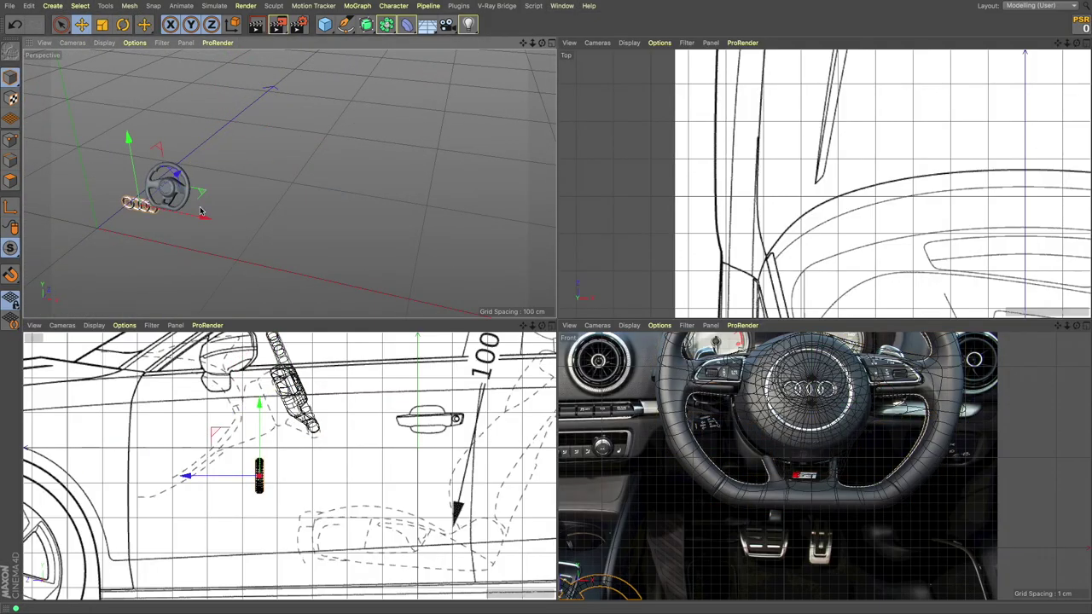
{"action": "left_click_drag", "start_coordinate": [136, 175], "coordinate": [211, 164]}
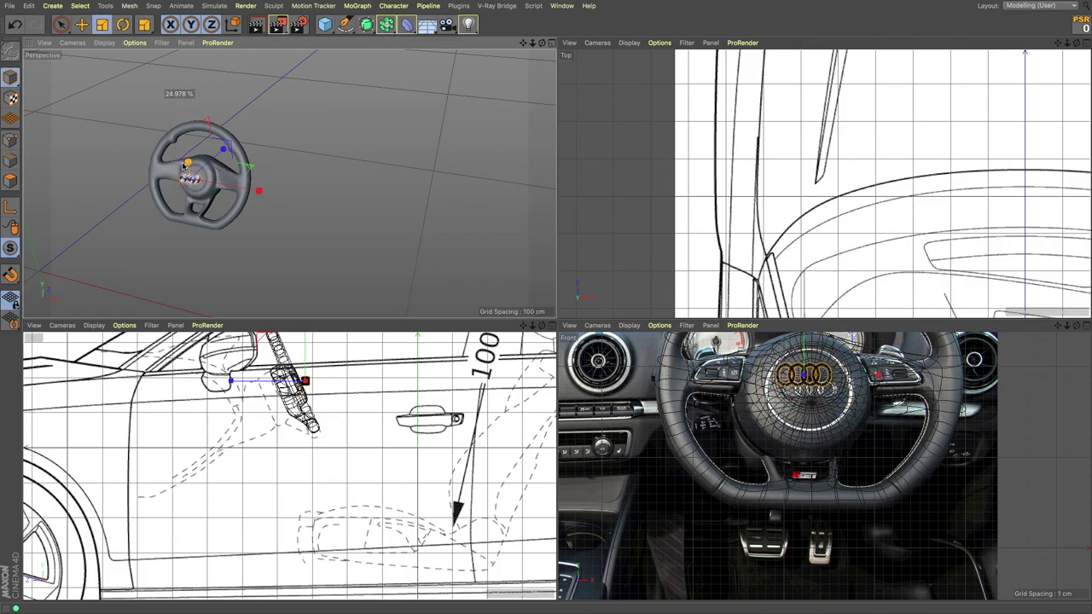
{"action": "key", "text": "o"}
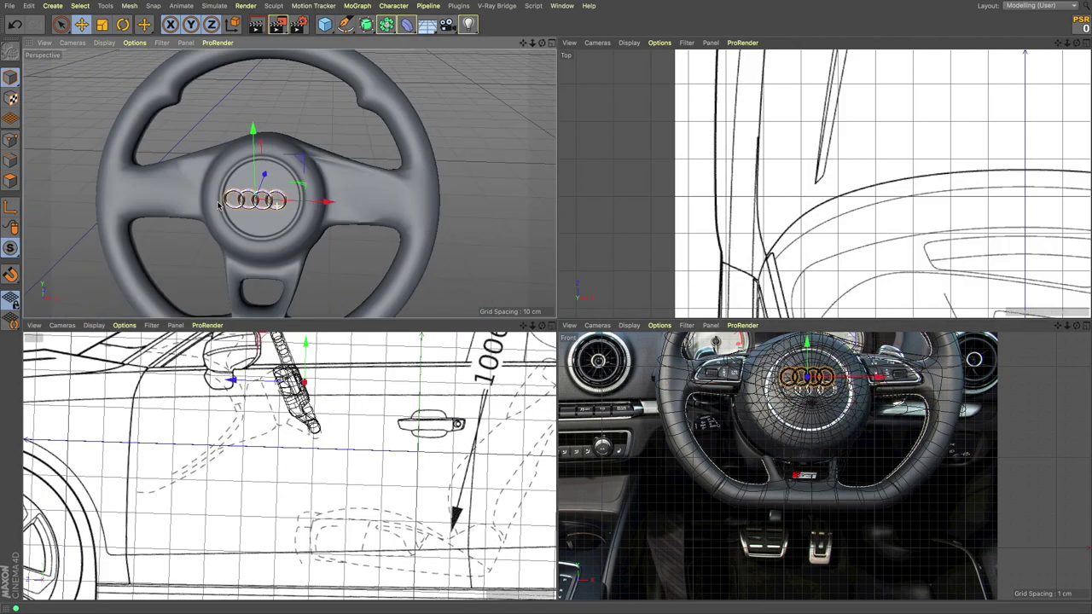
{"action": "mouse_move", "coordinate": [218, 205]}
{"action": "left_mouse_down", "text": "alt"}
{"action": "mouse_move", "coordinate": [282, 183]}
{"action": "mouse_move", "coordinate": [257, 171]}
{"action": "left_mouse_up", "text": "alt"}
{"action": "scroll", "coordinate": [298, 177], "scroll_direction": "up", "scroll_amount": 3}
{"action": "key", "text": "r"}
- Maximize the Perspective viewport to fill the screen
{"action": "scroll", "coordinate": [209, 126], "scroll_direction": "down", "scroll_amount": 5}
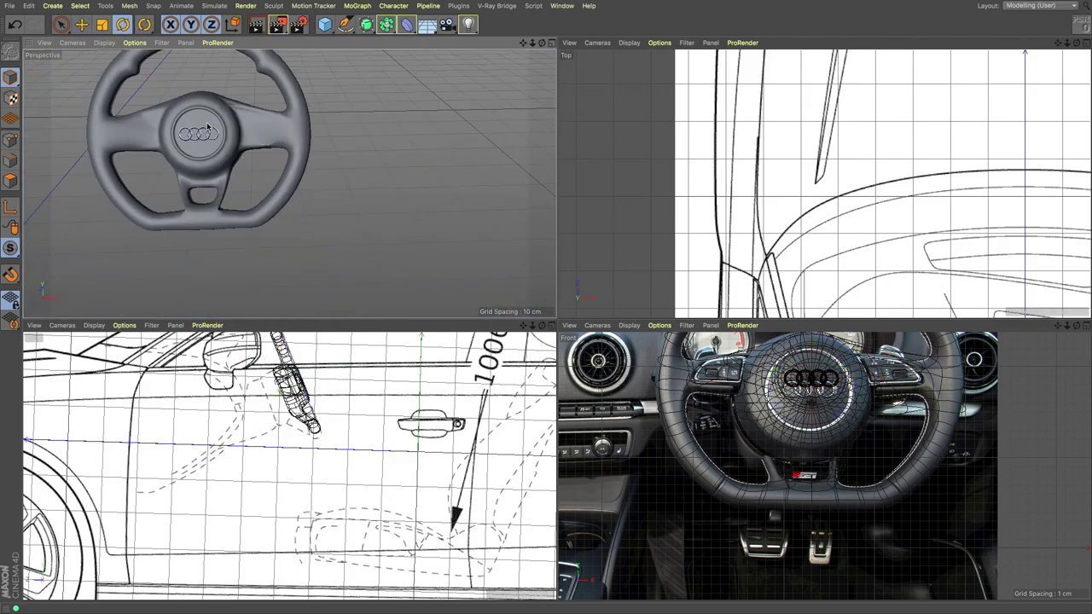
{"action": "left_click", "coordinate": [45, 42]}
{"action": "left_click", "coordinate": [551, 43]}
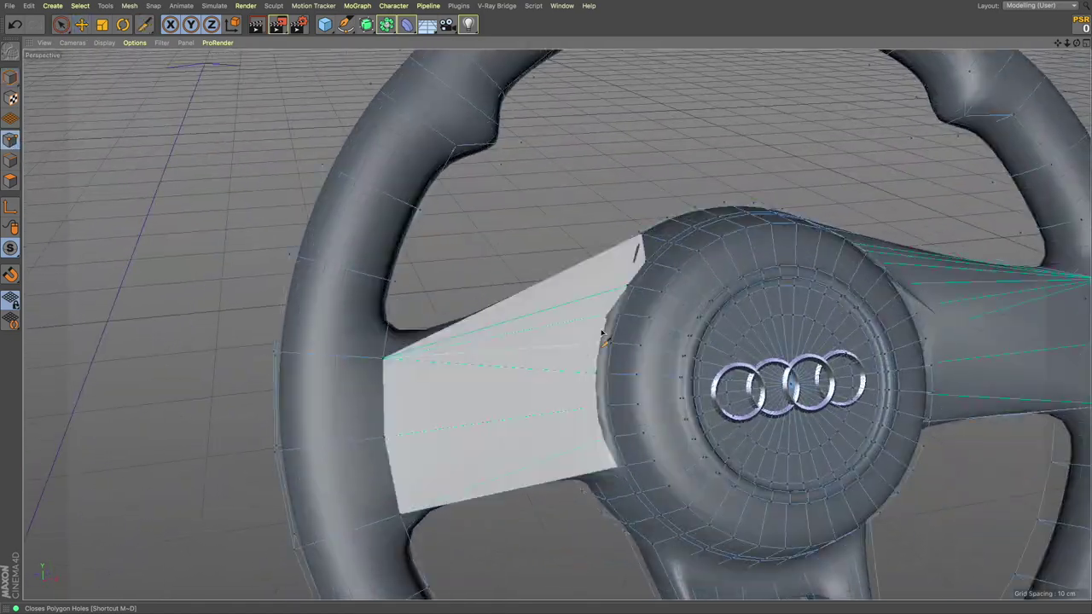
- Fill the remaining holes in the left and right steering-wheel spokes with Close Polygon Hole
{"action": "left_click", "coordinate": [602, 335]}
{"action": "left_click", "coordinate": [364, 453]}
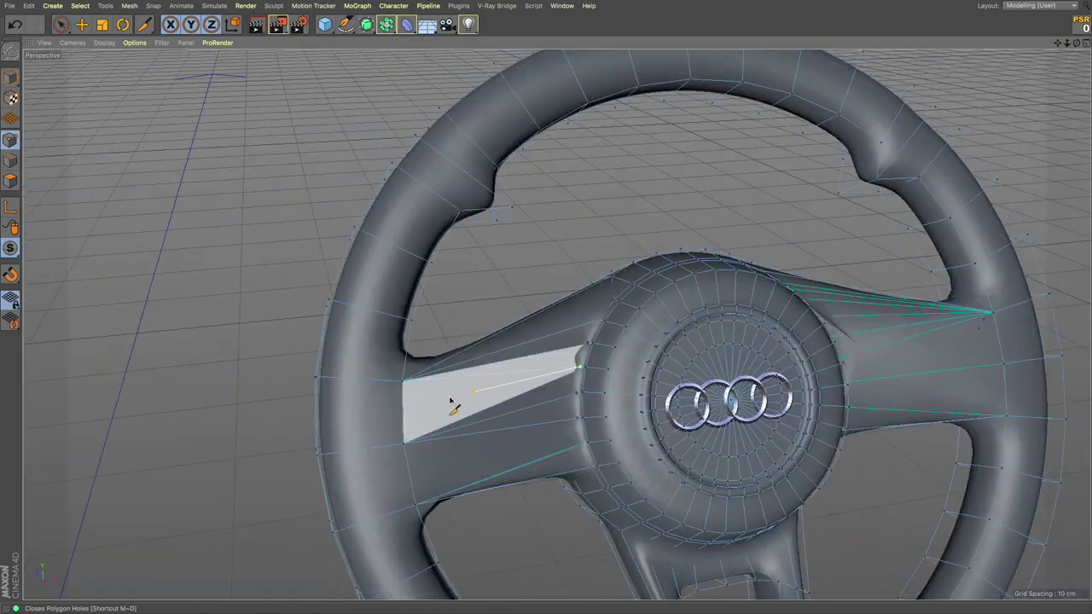
{"action": "left_click", "coordinate": [451, 402]}
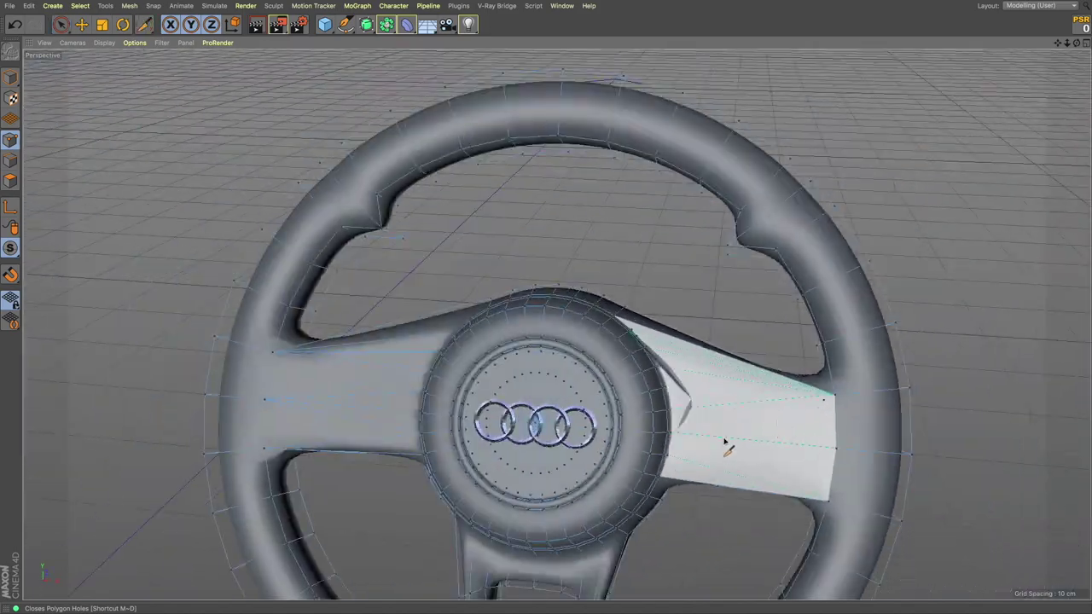
{"action": "left_click", "coordinate": [724, 441]}
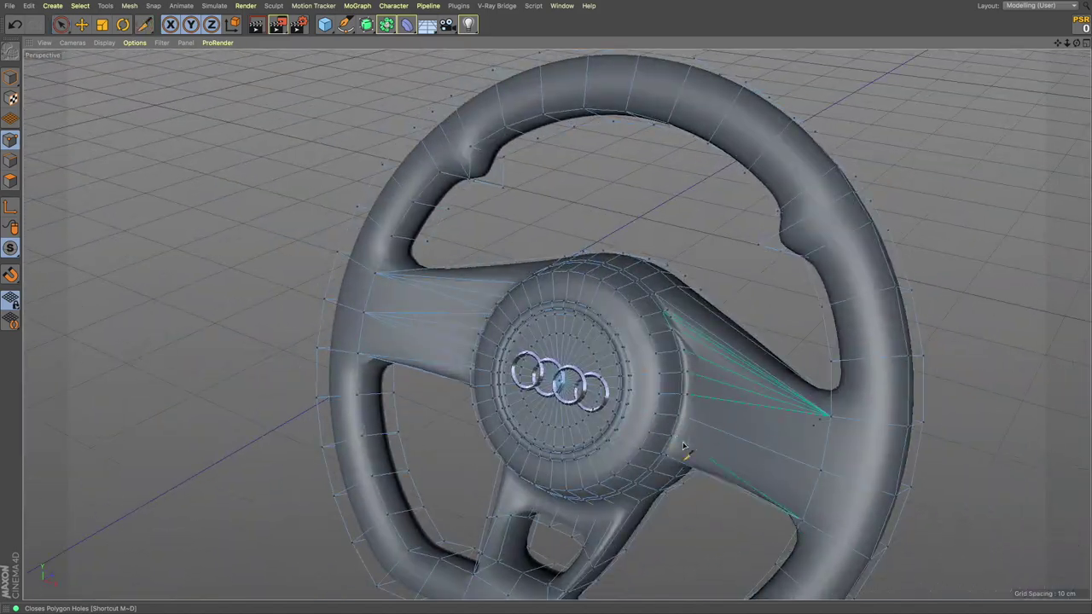
- Orbit and zoom around the wheel to check the filled spokes from several angles
{"action": "mouse_move", "coordinate": [689, 391]}
{"action": "left_mouse_down", "text": "alt"}
{"action": "mouse_move", "coordinate": [658, 312]}
{"action": "mouse_move", "coordinate": [720, 312]}
{"action": "mouse_move", "coordinate": [848, 375]}
{"action": "mouse_move", "coordinate": [646, 342]}
{"action": "left_mouse_up", "text": "alt"}
{"action": "left_click_drag", "start_coordinate": [653, 378], "coordinate": [689, 358], "text": "alt"}
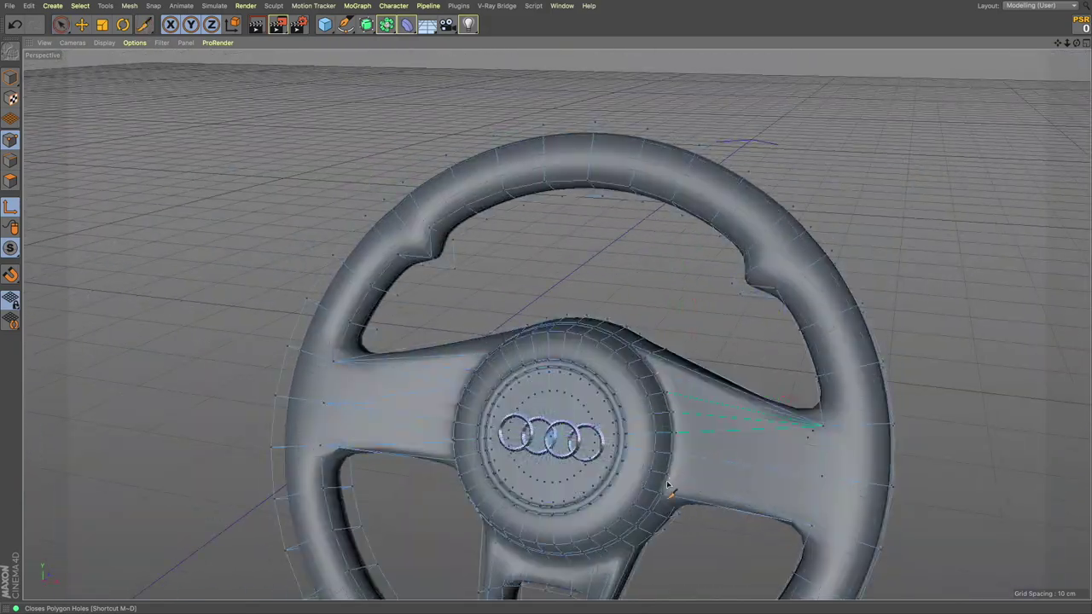
{"action": "scroll", "coordinate": [683, 410], "scroll_direction": "down", "scroll_amount": 3}
{"action": "scroll", "coordinate": [768, 452], "scroll_direction": "down", "scroll_amount": 2}
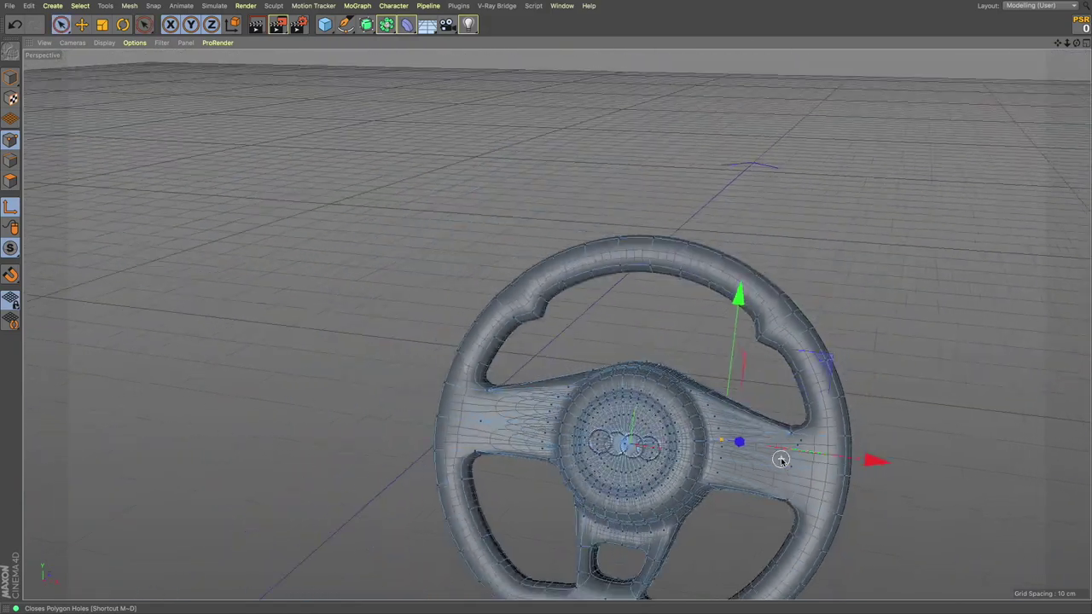
{"action": "left_click_drag", "start_coordinate": [785, 458], "coordinate": [341, 276], "text": "alt"}
{"action": "scroll", "coordinate": [220, 341], "scroll_direction": "up", "scroll_amount": 5}
{"action": "mouse_move", "coordinate": [356, 520]}
{"action": "left_mouse_down", "text": "alt"}
{"action": "mouse_move", "coordinate": [512, 350]}
{"action": "mouse_move", "coordinate": [475, 518]}
{"action": "mouse_move", "coordinate": [792, 412]}
{"action": "left_mouse_up", "text": "alt"}
{"action": "left_click", "coordinate": [792, 412]}
{"action": "scroll", "coordinate": [708, 458], "scroll_direction": "down", "scroll_amount": 3}
{"action": "mouse_move", "coordinate": [707, 458]}
{"action": "left_mouse_down", "text": "alt"}
{"action": "mouse_move", "coordinate": [785, 517]}
{"action": "mouse_move", "coordinate": [539, 509]}
{"action": "mouse_move", "coordinate": [557, 321]}
{"action": "left_mouse_up", "text": "alt"}
{"action": "scroll", "coordinate": [538, 509], "scroll_direction": "down", "scroll_amount": 3}
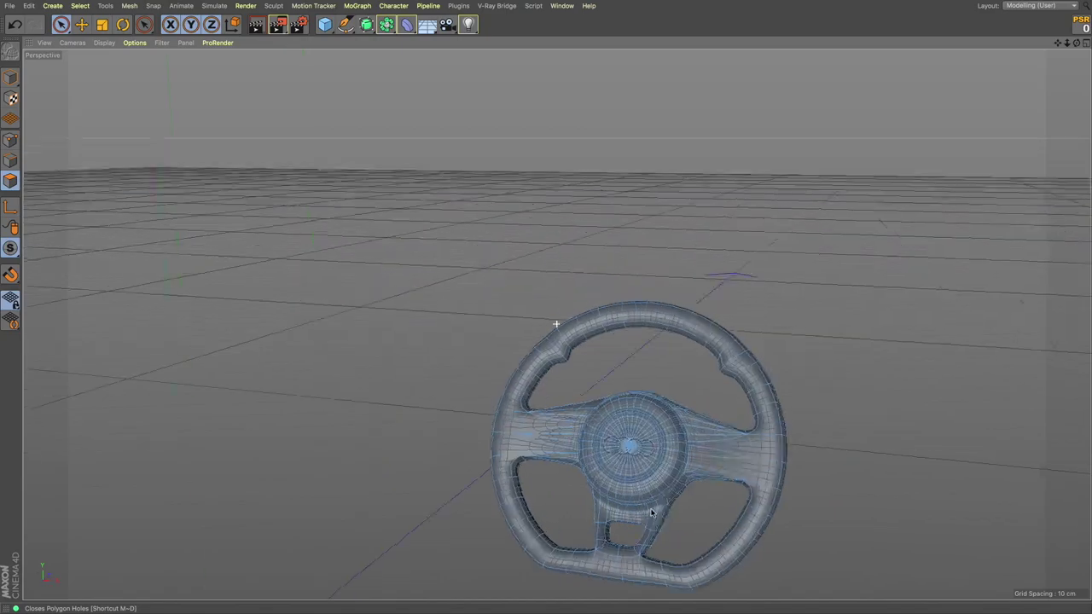
{"action": "scroll", "coordinate": [774, 367], "scroll_direction": "up", "scroll_amount": 5}
{"action": "scroll", "coordinate": [675, 258], "scroll_direction": "down", "scroll_amount": 5}
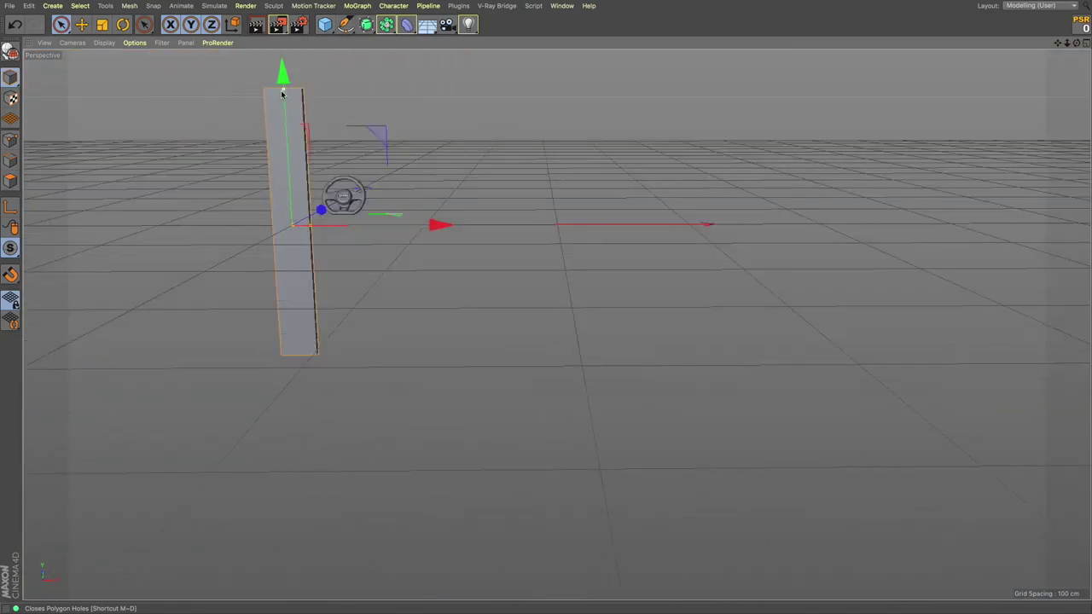
- Close the spoke hole with a new polygon for the button panel, viewing the wheel face-on
{"action": "mouse_move", "coordinate": [344, 195]}
{"action": "left_mouse_down", "text": "alt"}
{"action": "mouse_move", "coordinate": [550, 145]}
{"action": "mouse_move", "coordinate": [683, 228]}
{"action": "mouse_move", "coordinate": [698, 177]}
{"action": "left_mouse_up", "text": "alt"}
{"action": "scroll", "coordinate": [551, 145], "scroll_direction": "up", "scroll_amount": 5}
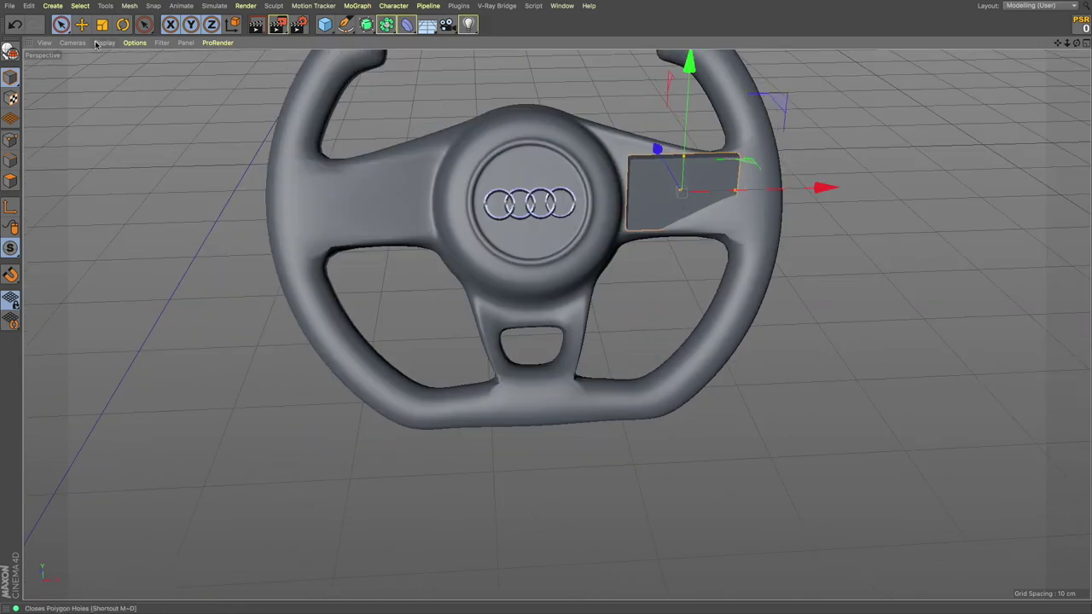
{"action": "mouse_move", "coordinate": [696, 130]}
{"action": "left_mouse_down", "text": "alt"}
{"action": "mouse_move", "coordinate": [656, 143]}
{"action": "mouse_move", "coordinate": [688, 292]}
{"action": "left_mouse_up", "text": "alt"}
{"action": "key", "text": "e"}
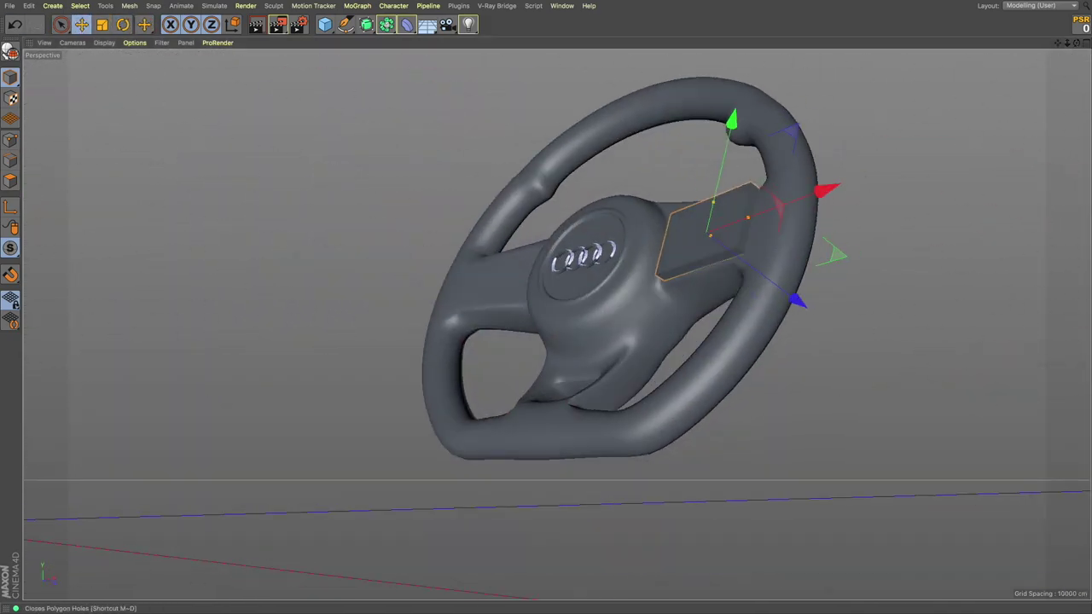
{"action": "left_click_drag", "start_coordinate": [744, 227], "coordinate": [764, 292], "text": "alt"}
{"action": "left_click", "coordinate": [741, 214]}
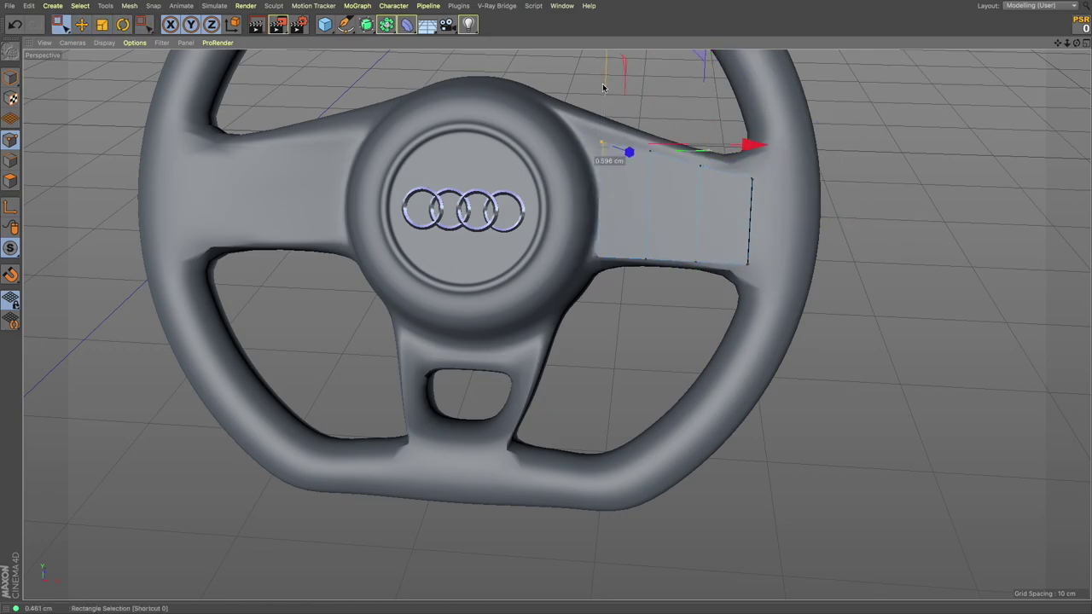
{"action": "left_click_drag", "start_coordinate": [687, 143], "coordinate": [846, 185], "text": "alt"}
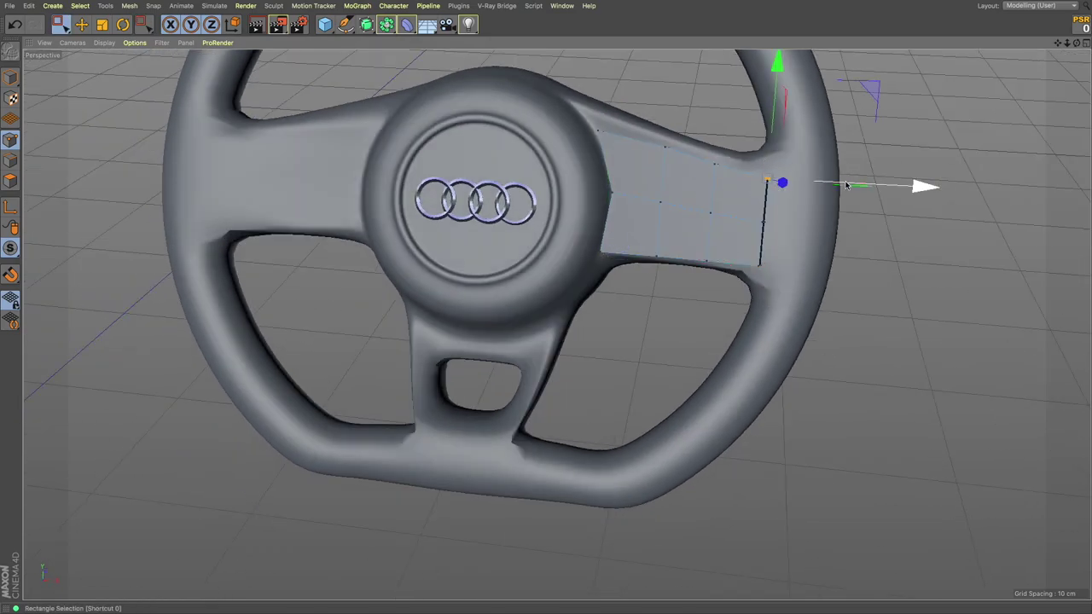
{"action": "left_click_drag", "start_coordinate": [865, 230], "coordinate": [772, 246], "text": "alt"}
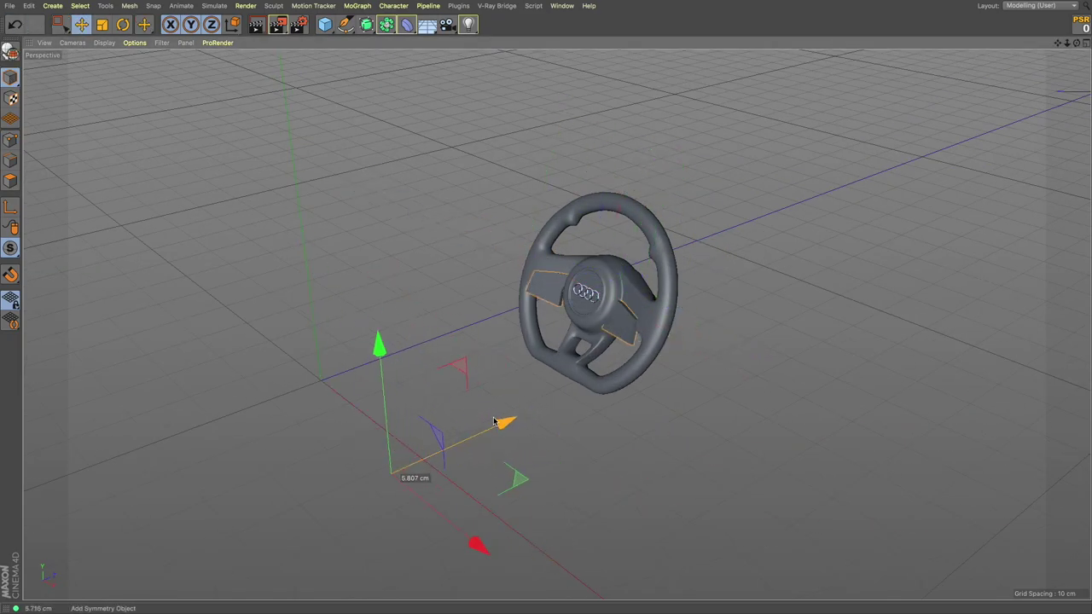
{"action": "left_click_drag", "start_coordinate": [493, 422], "coordinate": [649, 345], "text": "alt"}
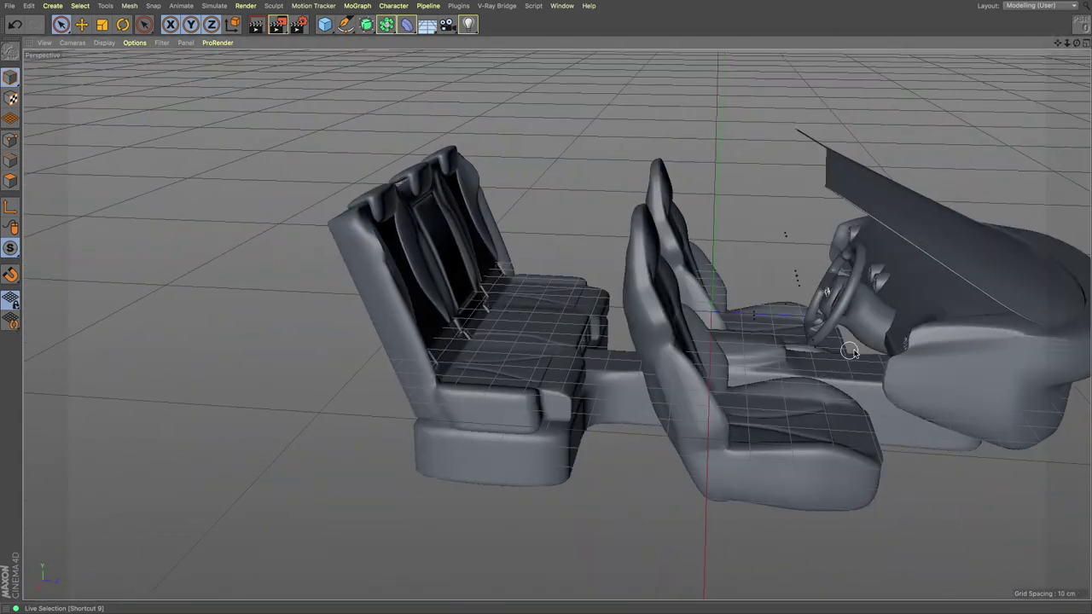
{"action": "left_click", "coordinate": [258, 25]}
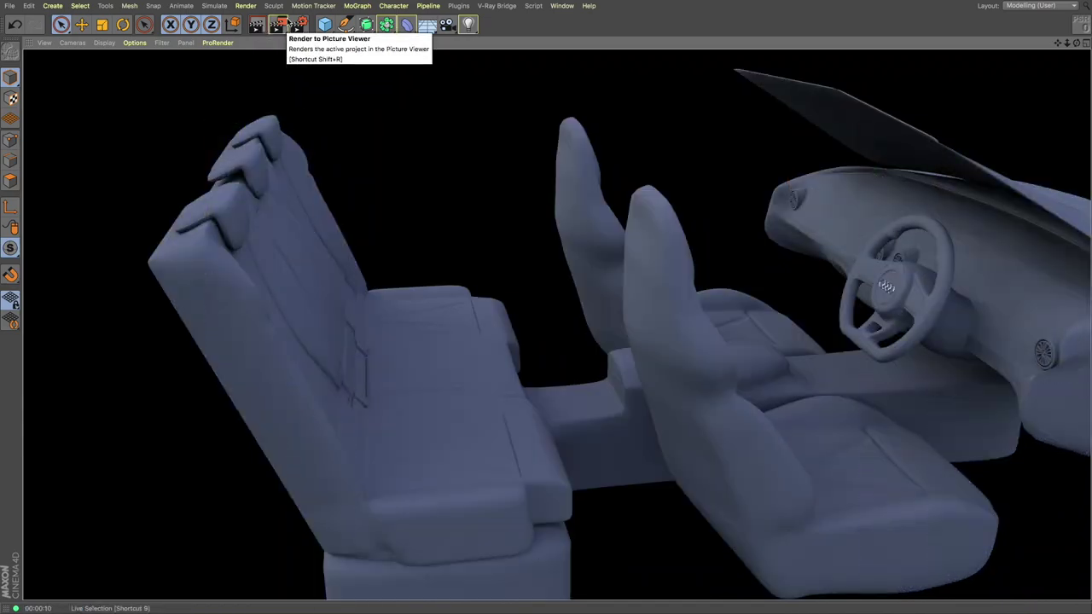
{"action": "key", "text": "e"}
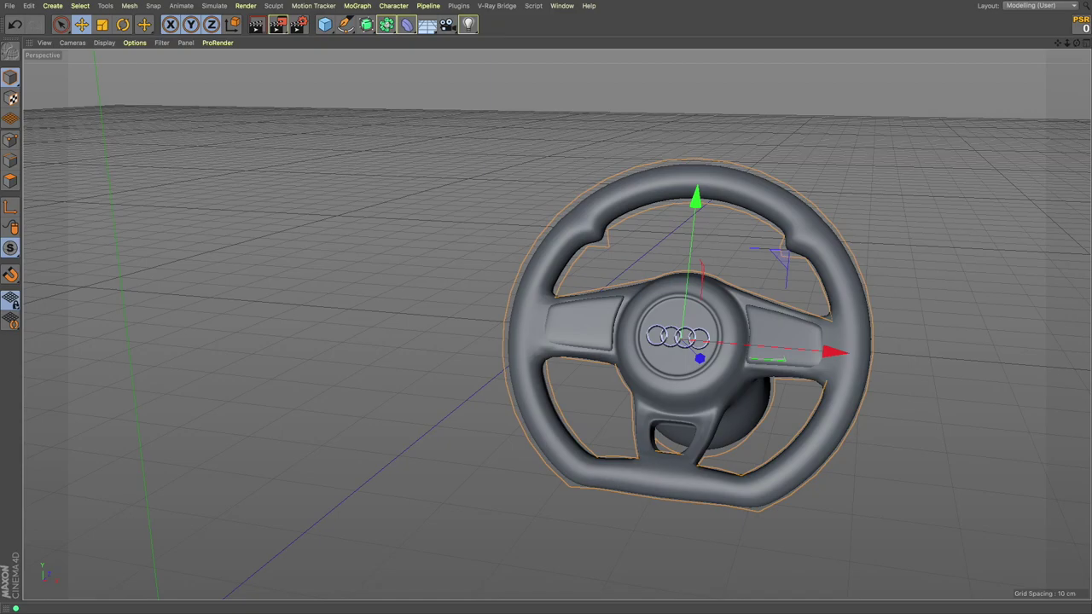
{"action": "middle_click", "coordinate": [675, 305]}
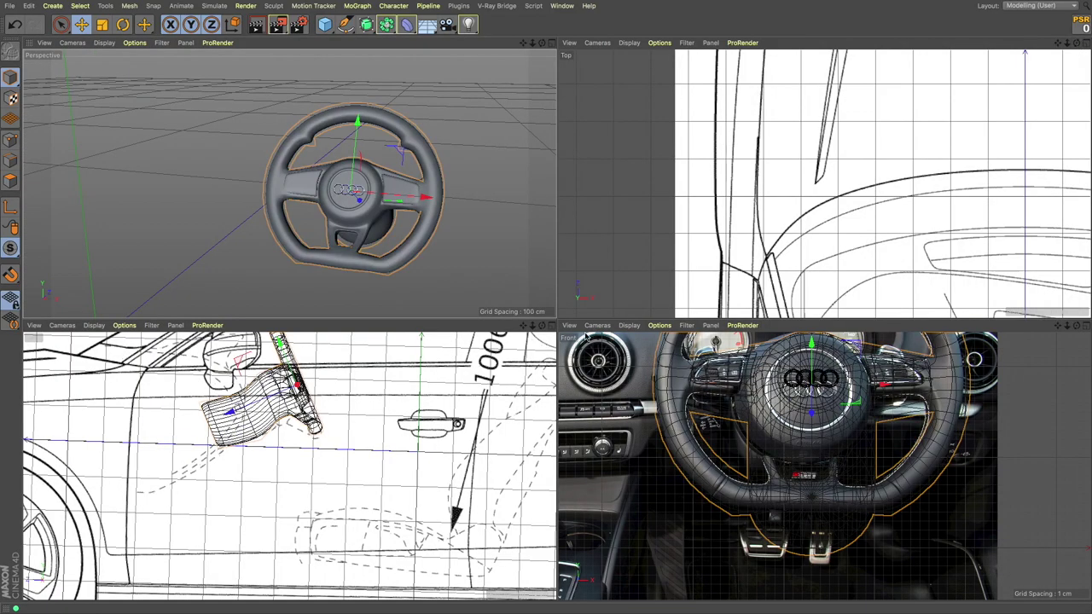
- Select the spoke button panels and frame them in the view
{"action": "scroll", "coordinate": [740, 425], "scroll_direction": "down", "scroll_amount": 3}
{"action": "scroll", "coordinate": [740, 425], "scroll_direction": "down", "scroll_amount": 2}
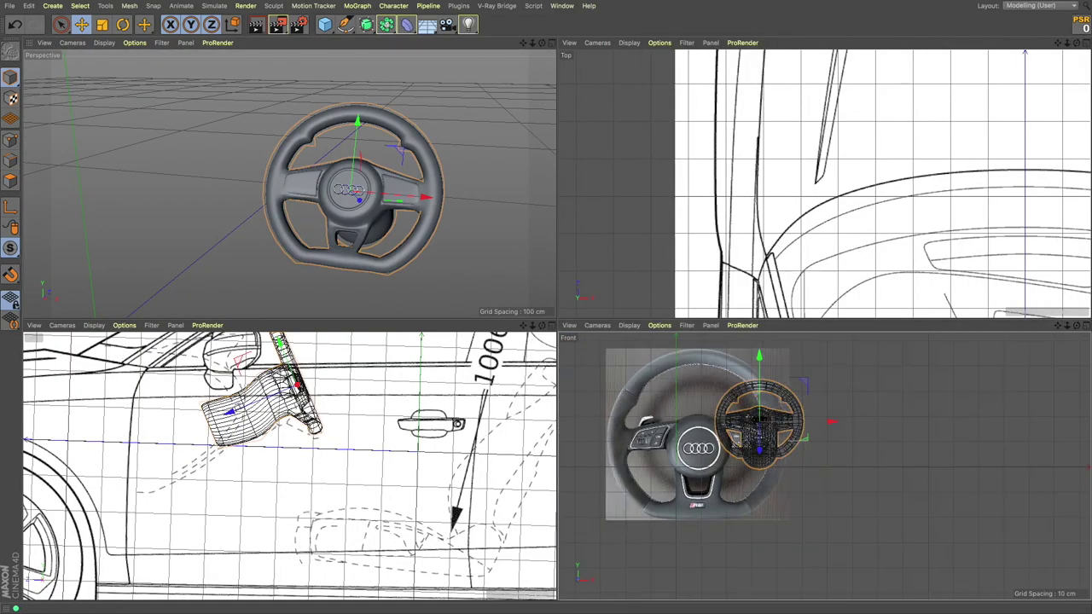
{"action": "scroll", "coordinate": [664, 436], "scroll_direction": "up", "scroll_amount": 3}
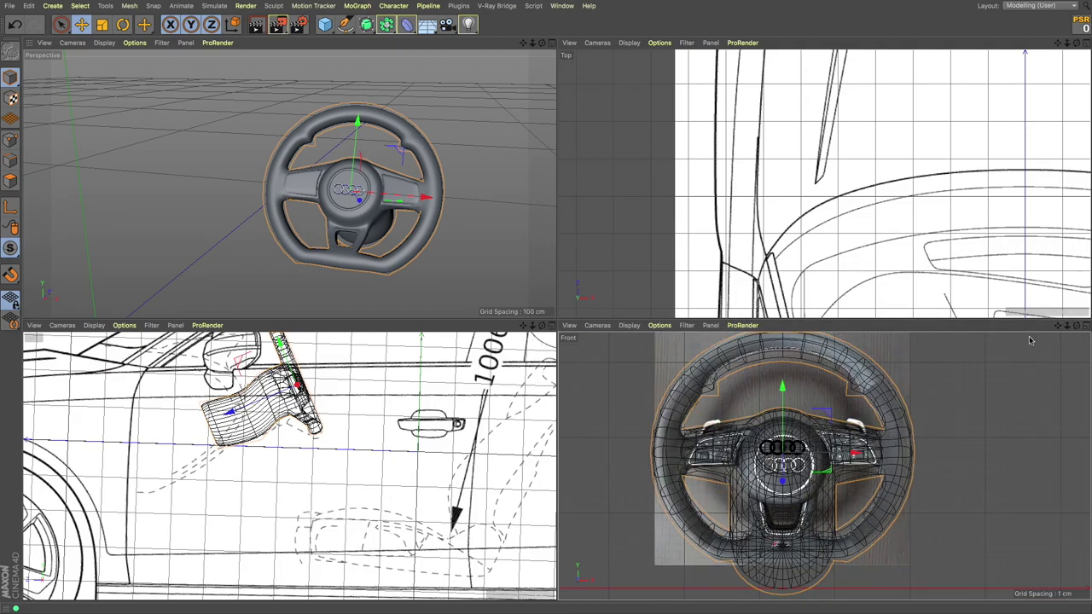
{"action": "scroll", "coordinate": [729, 465], "scroll_direction": "up", "scroll_amount": 4}
{"action": "left_click", "coordinate": [696, 418]}
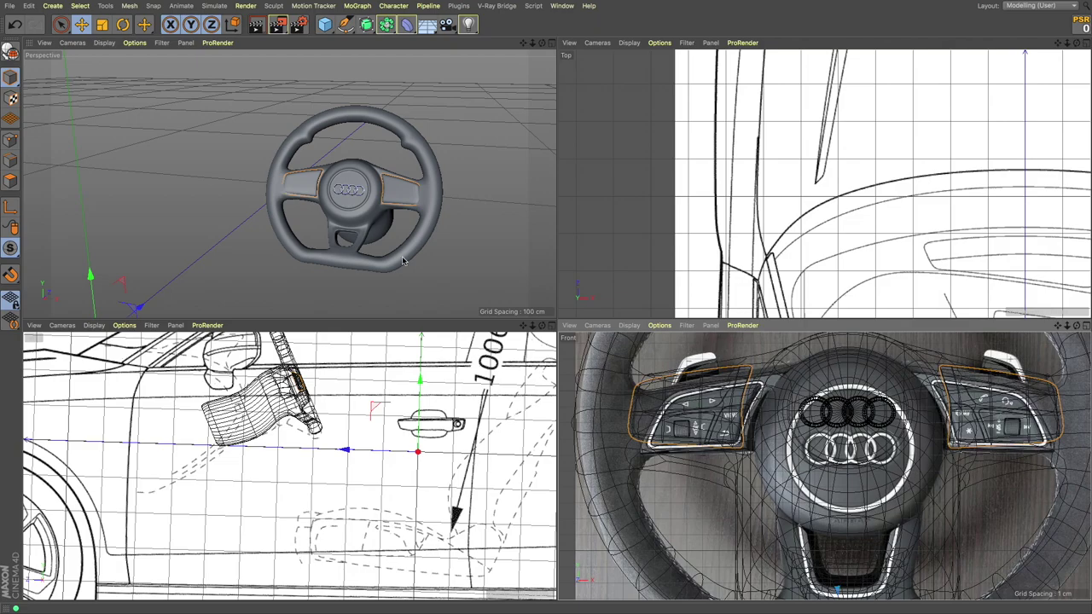
{"action": "key", "text": "o"}
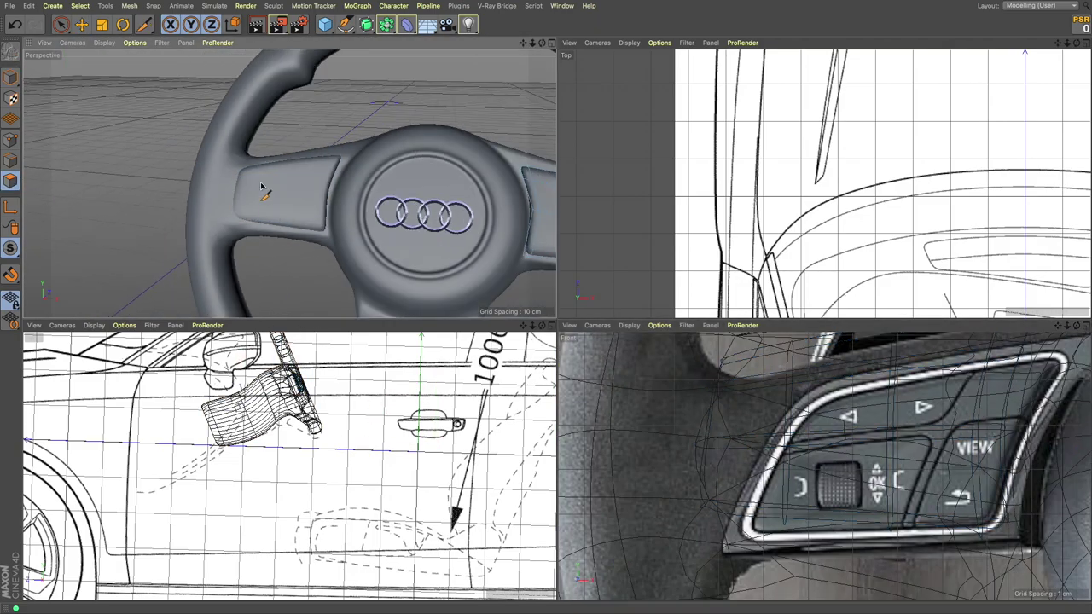
- Orbit close in to face the left button panel, with the rotate tool active
{"action": "left_click_drag", "start_coordinate": [261, 187], "coordinate": [171, 196], "text": "alt"}
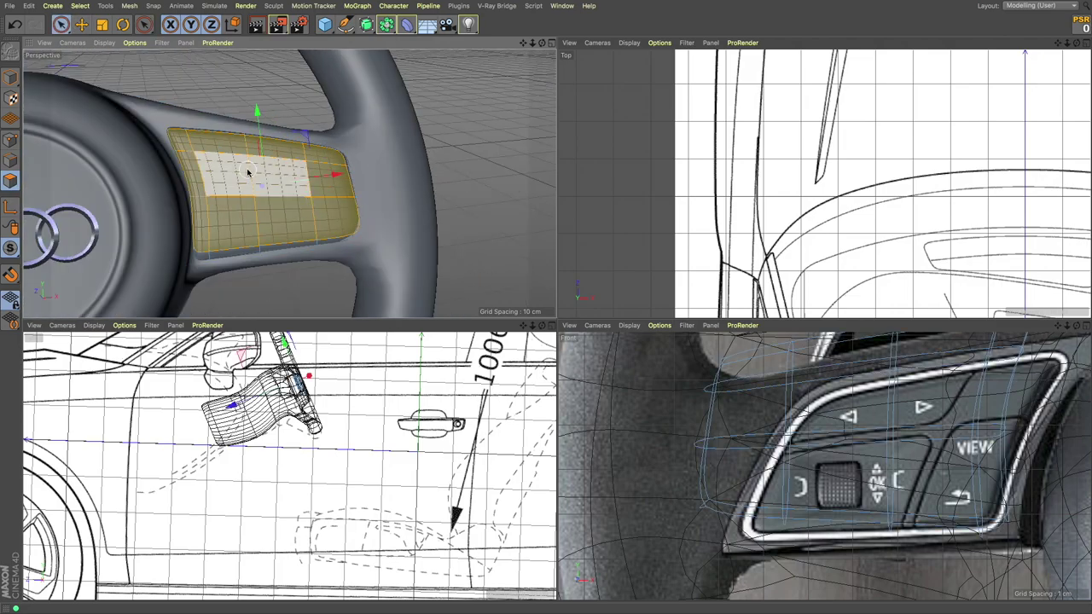
{"action": "mouse_move", "coordinate": [249, 173]}
{"action": "left_mouse_down", "text": "alt"}
{"action": "mouse_move", "coordinate": [353, 201]}
{"action": "mouse_move", "coordinate": [252, 201]}
{"action": "left_mouse_up", "text": "alt"}
{"action": "scroll", "coordinate": [319, 196], "scroll_direction": "up", "scroll_amount": 3}
{"action": "scroll", "coordinate": [320, 196], "scroll_direction": "down", "scroll_amount": 3}
{"action": "key", "text": "r"}
{"action": "left_click_drag", "start_coordinate": [132, 213], "coordinate": [331, 215], "text": "alt"}
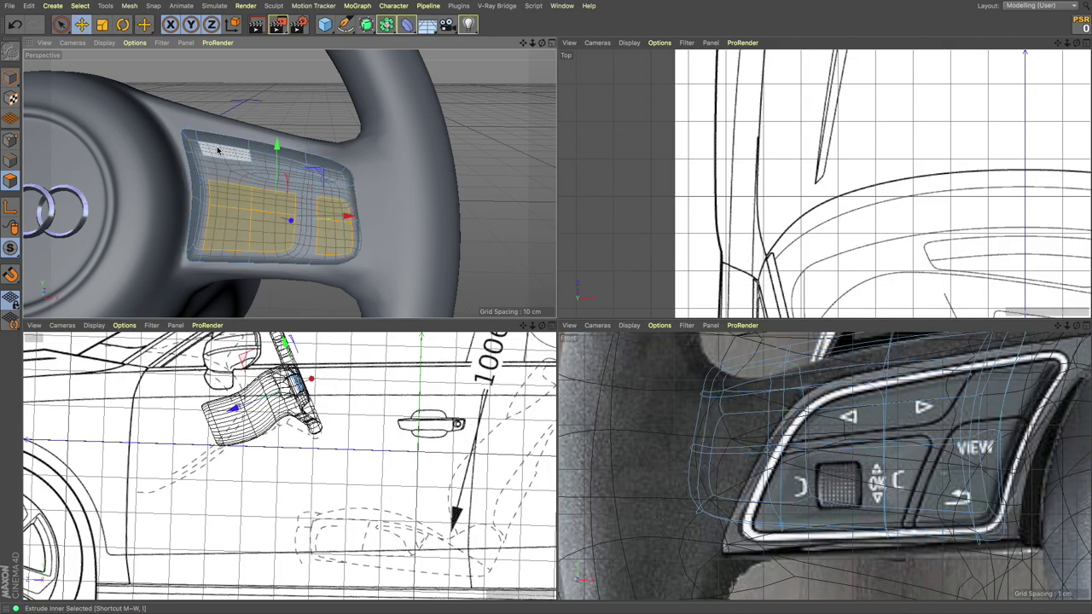
{"action": "left_click_drag", "start_coordinate": [197, 161], "coordinate": [347, 247], "text": "alt"}
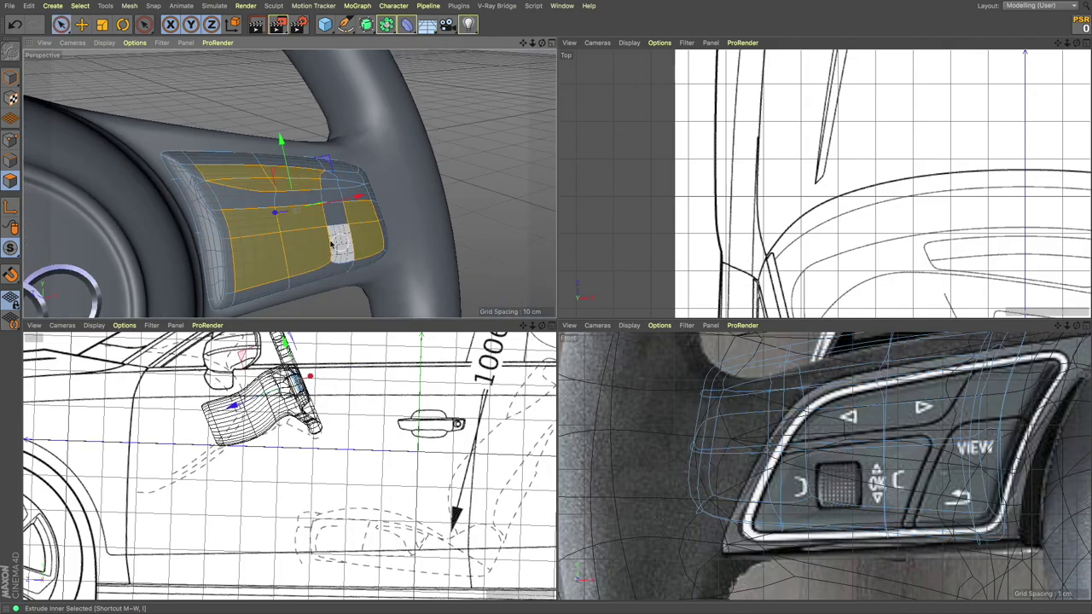
- Step back to a frontal wheel view and deselect the spoke part
{"action": "key", "text": "ctrl+shift+z"}
{"action": "key", "text": "ctrl+shift+z"}
{"action": "key", "text": "ctrl+shift+z"}
{"action": "key", "text": "ctrl+shift+z"}
{"action": "key", "text": "m"}
{"action": "key", "text": "n"}
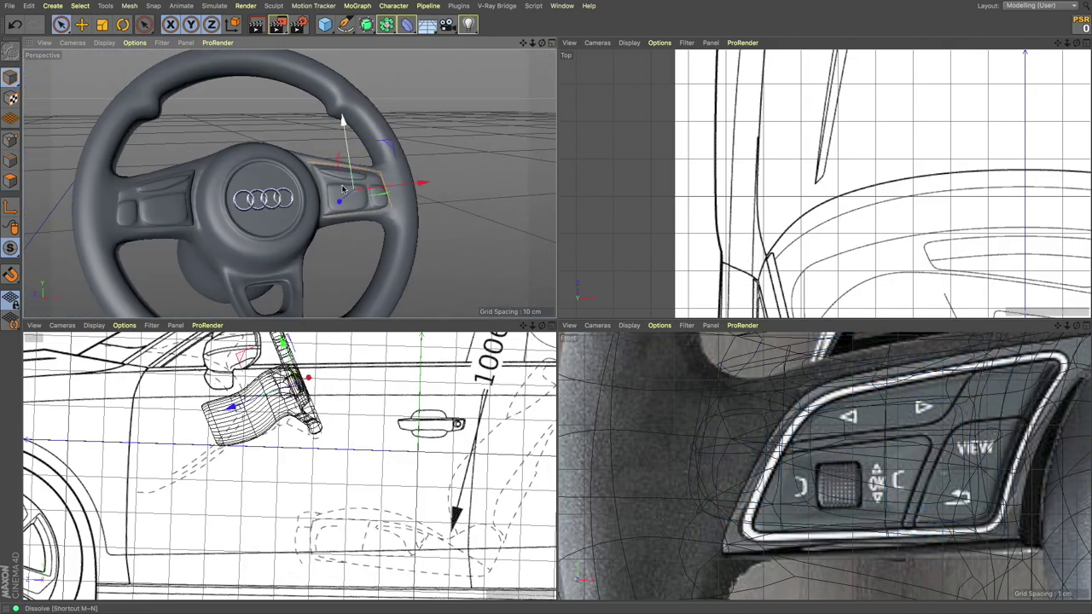
{"action": "key", "text": "ctrl+shift+z"}
{"action": "key", "text": "ctrl+shift+z"}
{"action": "key", "text": "ctrl+shift+z"}
{"action": "key", "text": "ctrl+shift+z"}
{"action": "key", "text": "ctrl+shift+z"}
{"action": "key", "text": "ctrl+shift+z"}
{"action": "key", "text": "ctrl+shift+z"}
{"action": "key", "text": "ctrl+shift+z"}
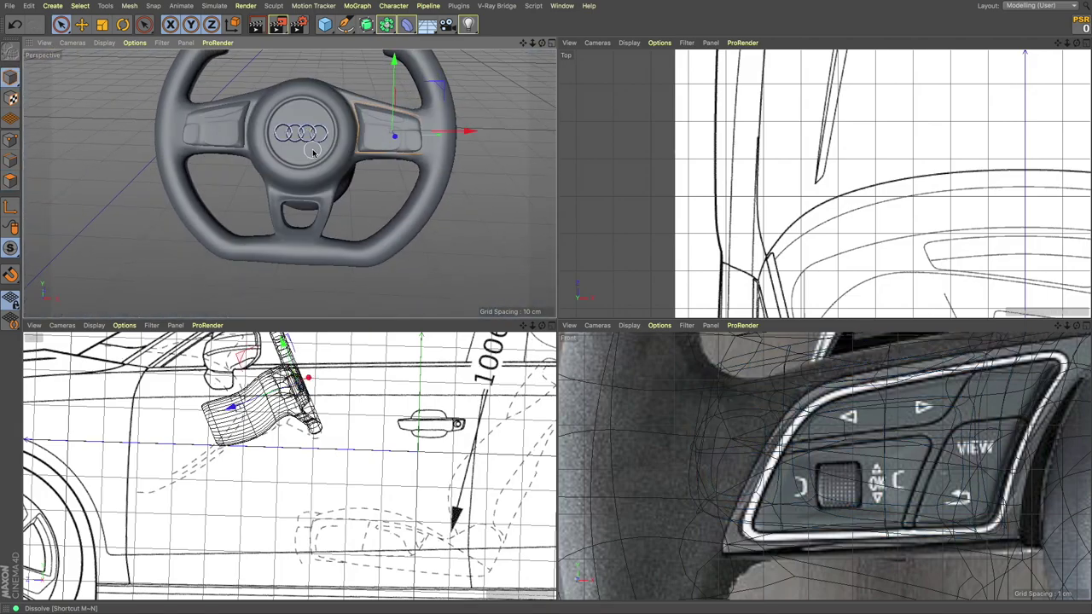
{"action": "key", "text": "ctrl+shift+z"}
{"action": "left_click", "coordinate": [154, 135]}
{"action": "left_click_drag", "start_coordinate": [340, 122], "coordinate": [253, 167], "text": "alt"}
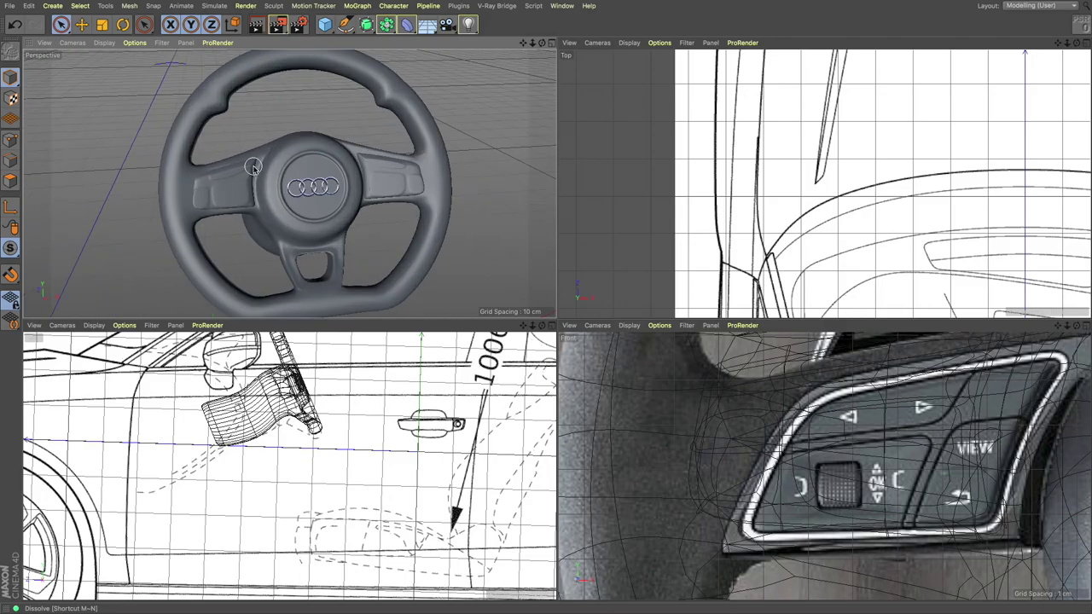
{"action": "key", "text": "ctrl+shift+z"}
- Select the Audi logo ring and orbit around the airbag hub
{"action": "left_click", "coordinate": [288, 151]}
{"action": "mouse_move", "coordinate": [238, 117]}
{"action": "left_mouse_down", "text": "alt"}
{"action": "mouse_move", "coordinate": [361, 139]}
{"action": "mouse_move", "coordinate": [190, 118]}
{"action": "mouse_move", "coordinate": [256, 171]}
{"action": "mouse_move", "coordinate": [239, 244]}
{"action": "left_mouse_up", "text": "alt"}
{"action": "scroll", "coordinate": [189, 118], "scroll_direction": "down", "scroll_amount": 2}
{"action": "scroll", "coordinate": [239, 244], "scroll_direction": "up", "scroll_amount": 5}
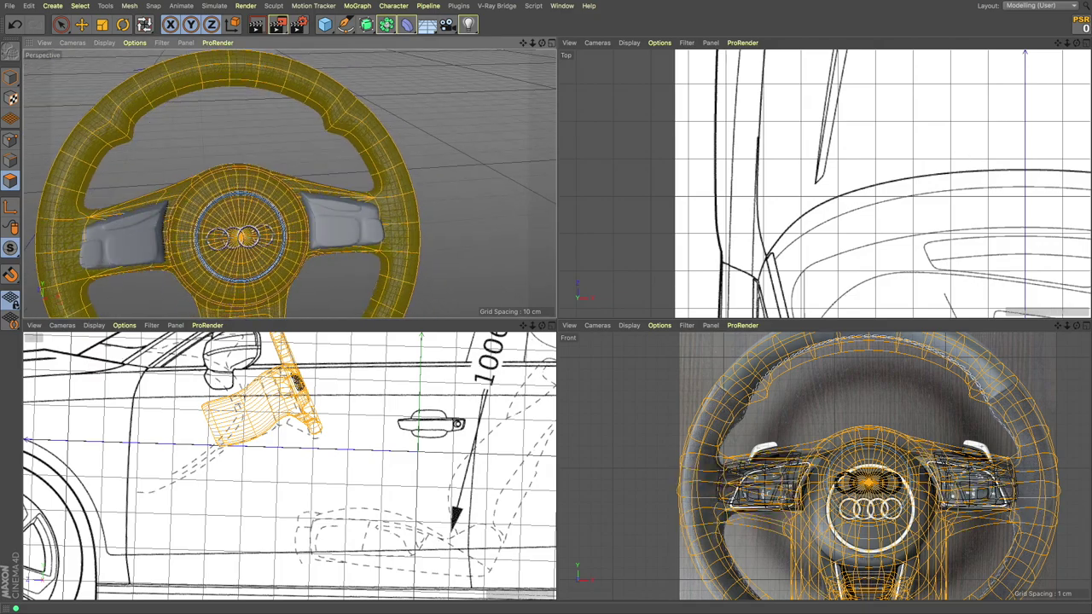
- Switch to a different workspace layout and close the floating Content Browser
{"action": "left_click", "coordinate": [1041, 5]}
{"action": "left_click", "coordinate": [1036, 107]}
{"action": "left_click", "coordinate": [359, 6]}
- Frame the right button panel and view it from an oblique angle
{"action": "left_click_drag", "start_coordinate": [444, 128], "coordinate": [518, 58], "text": "alt"}
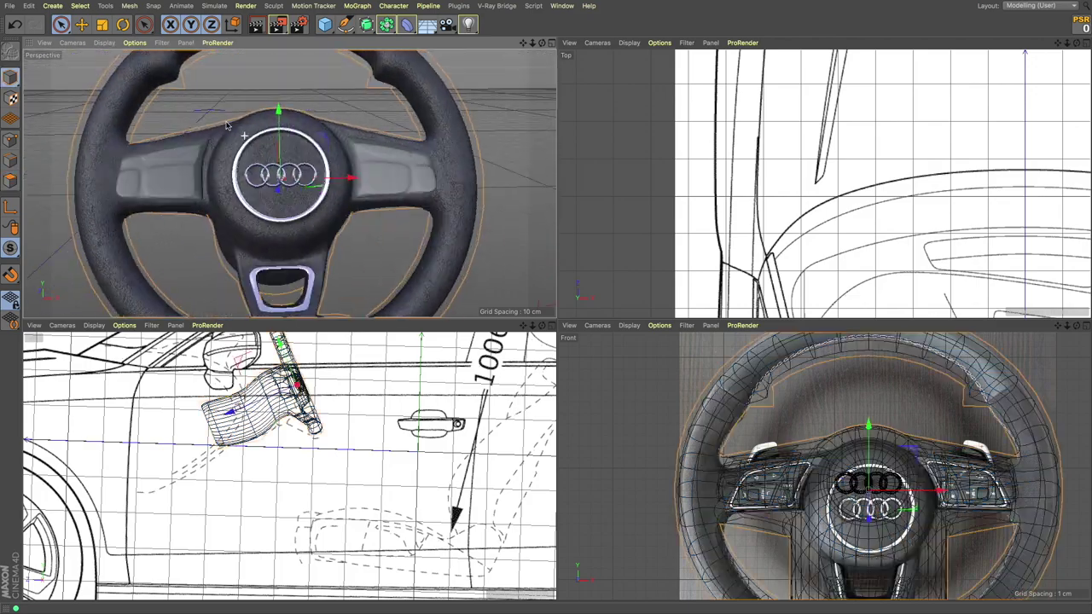
{"action": "scroll", "coordinate": [444, 128], "scroll_direction": "up", "scroll_amount": 5}
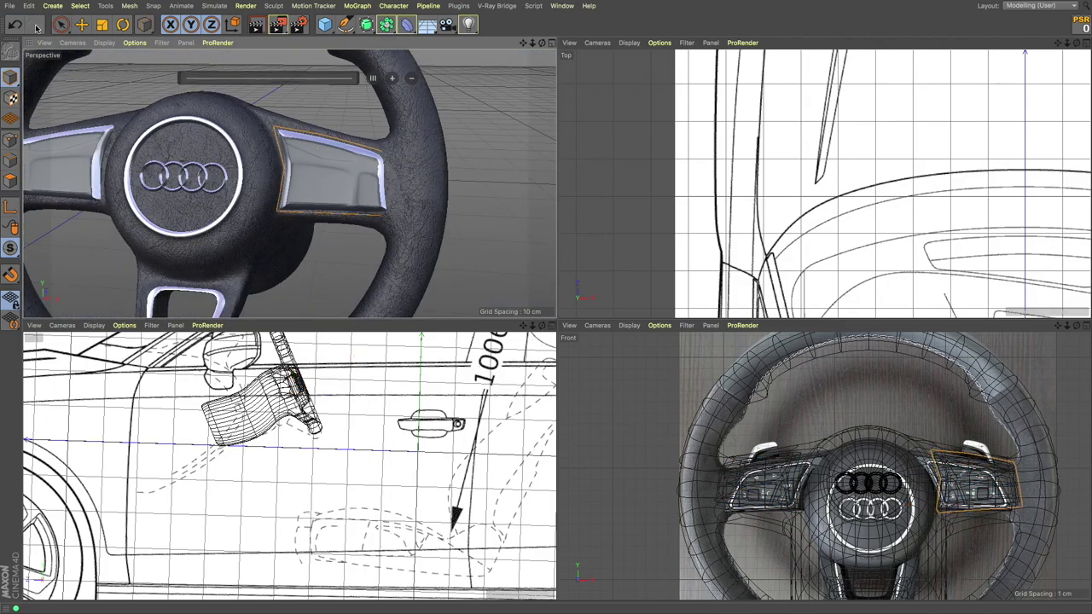
{"action": "scroll", "coordinate": [229, 205], "scroll_direction": "down", "scroll_amount": 3}
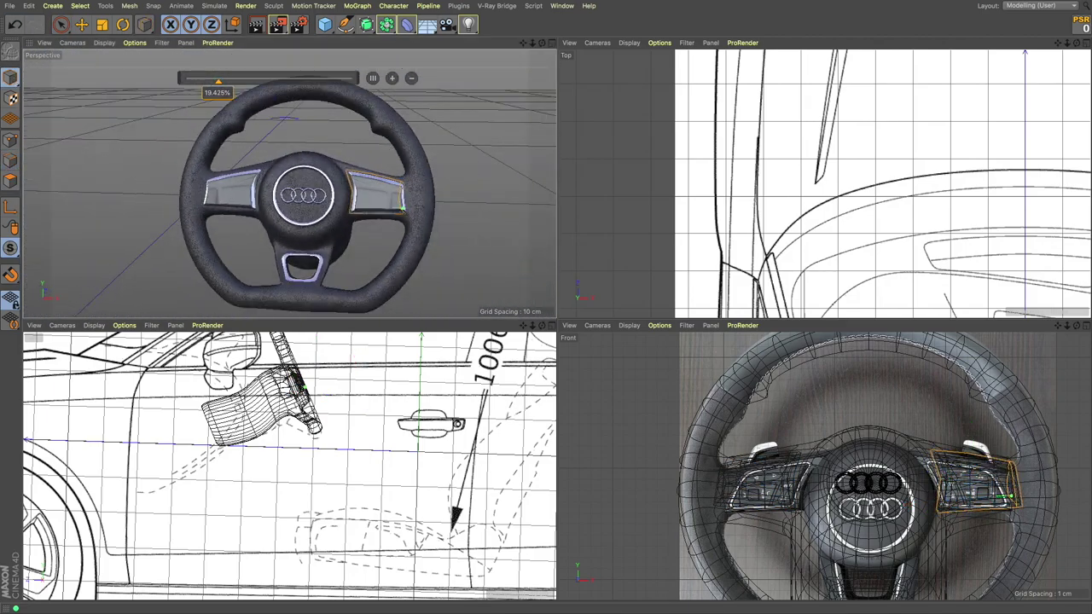
{"action": "key", "text": "o"}
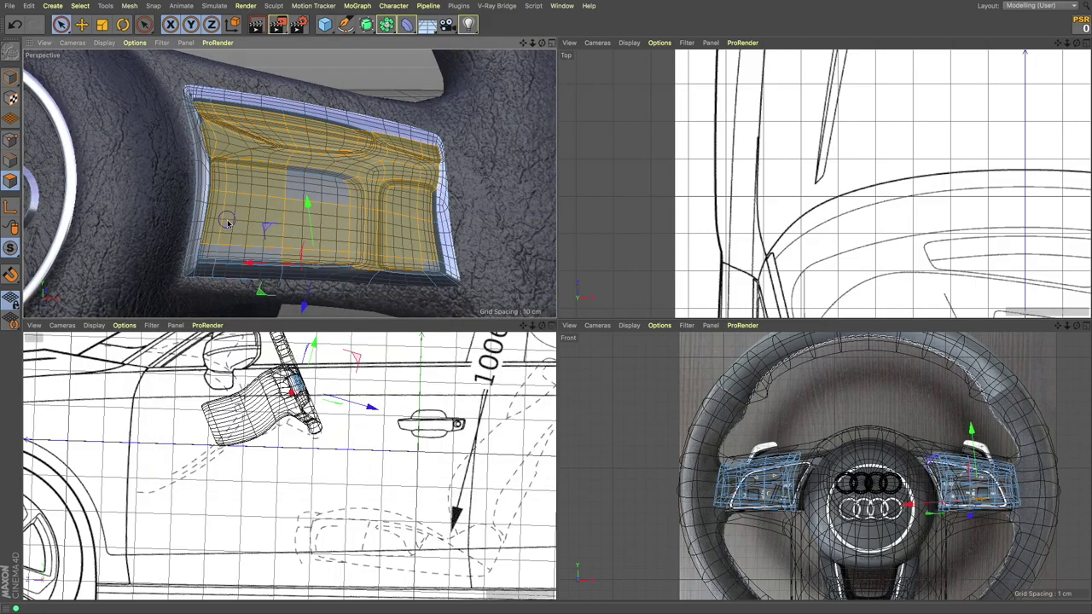
{"action": "left_click_drag", "start_coordinate": [228, 192], "coordinate": [205, 196], "text": "alt"}
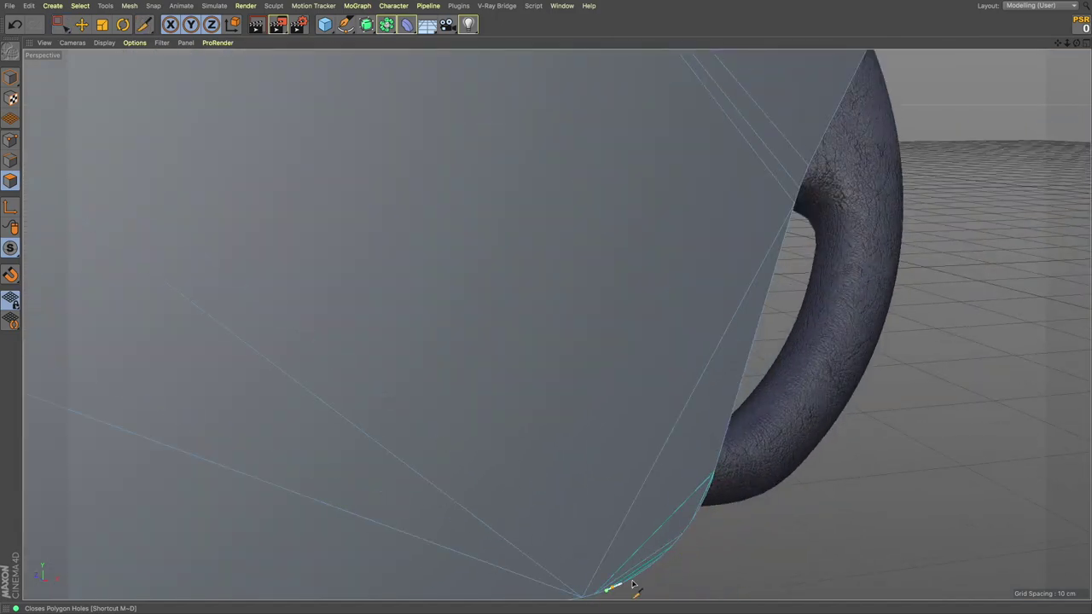
- Switch to freehand selection and inspect the panel's rounded corners and open hole
{"action": "key", "text": "9"}
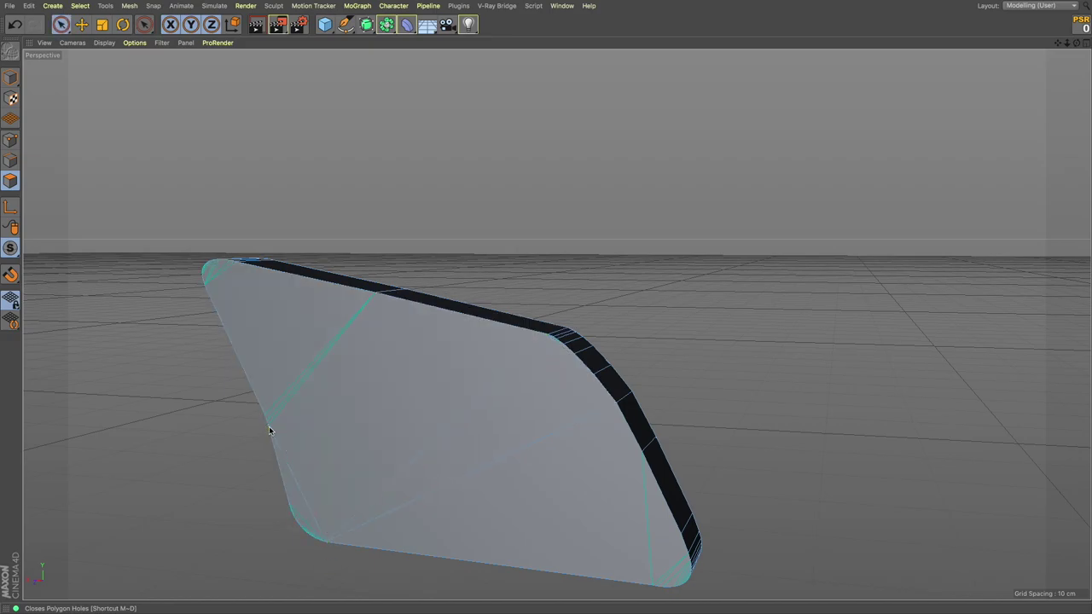
{"action": "scroll", "coordinate": [289, 496], "scroll_direction": "up", "scroll_amount": 5}
{"action": "scroll", "coordinate": [357, 556], "scroll_direction": "down", "scroll_amount": 3}
{"action": "scroll", "coordinate": [402, 560], "scroll_direction": "down", "scroll_amount": 5}
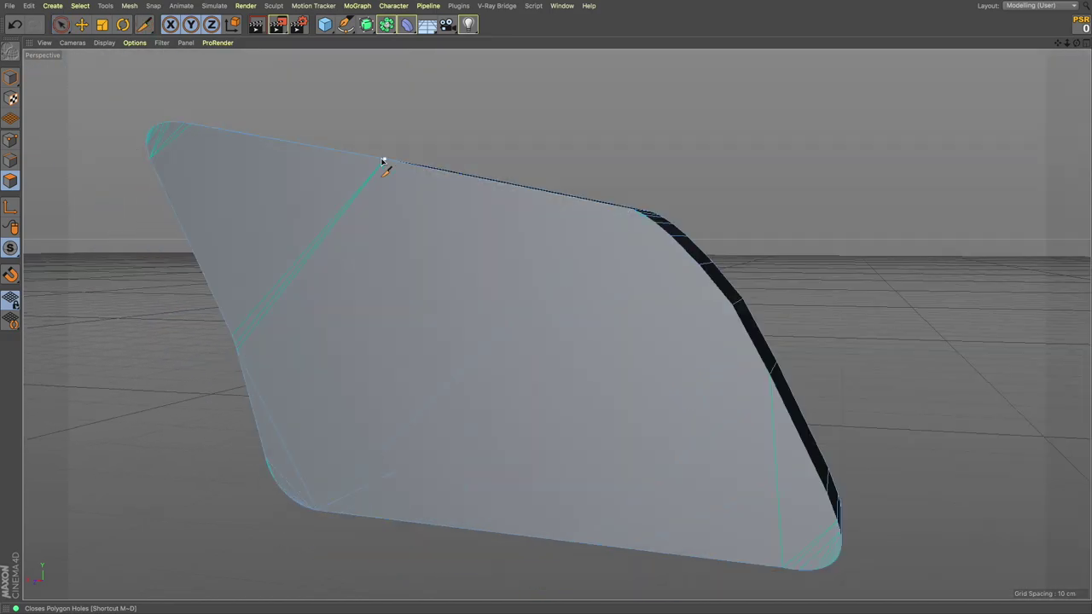
{"action": "scroll", "coordinate": [151, 162], "scroll_direction": "up", "scroll_amount": 2}
{"action": "scroll", "coordinate": [187, 133], "scroll_direction": "up", "scroll_amount": 3}
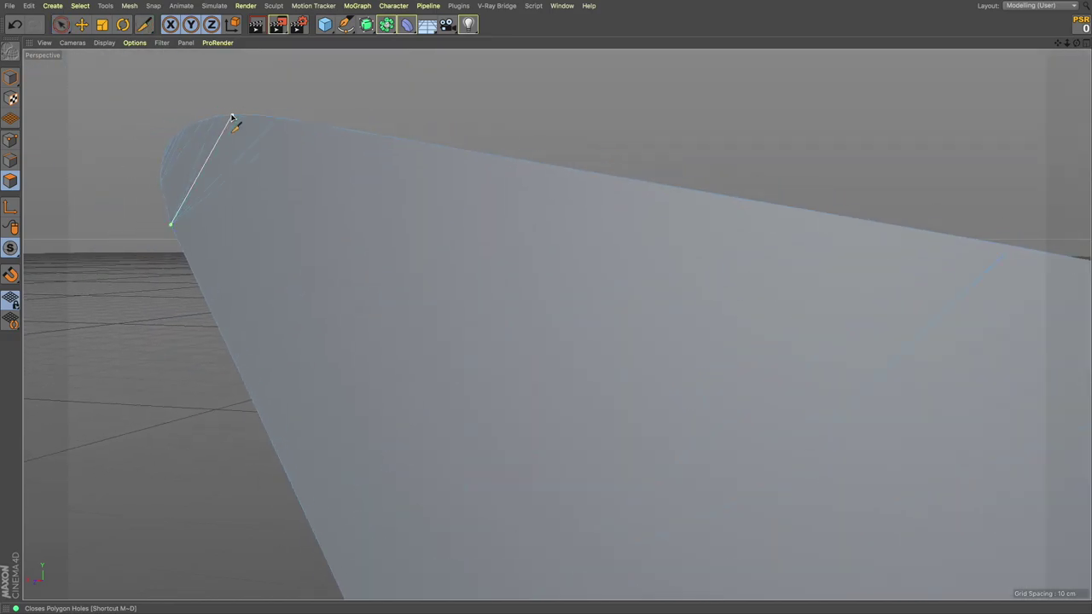
{"action": "left_click_drag", "start_coordinate": [232, 116], "coordinate": [478, 407], "text": "alt"}
{"action": "scroll", "coordinate": [487, 446], "scroll_direction": "up", "scroll_amount": 2}
{"action": "scroll", "coordinate": [540, 446], "scroll_direction": "up", "scroll_amount": 2}
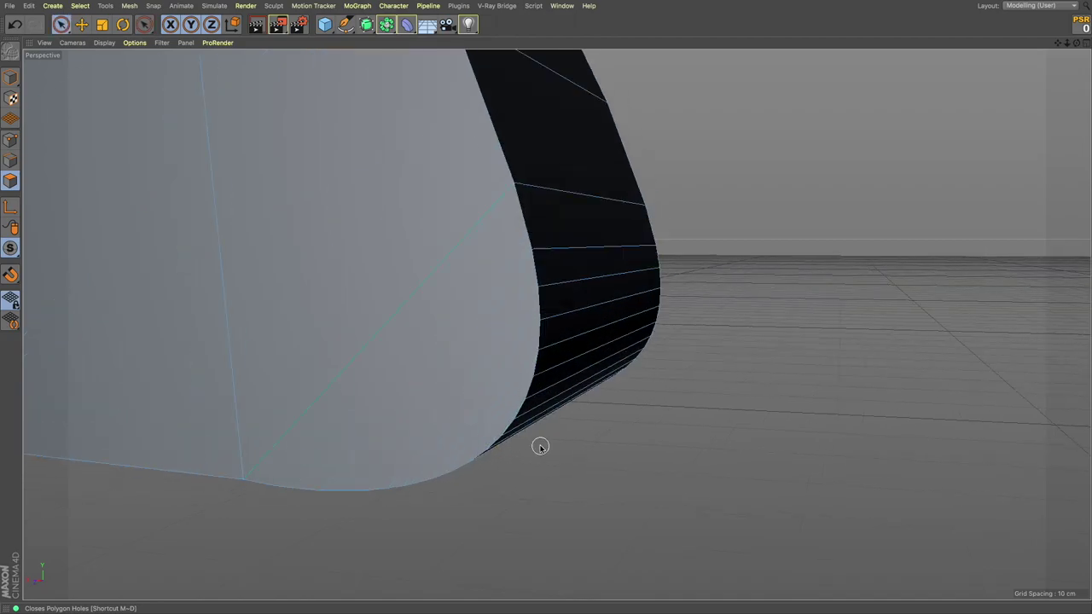
{"action": "left_click_drag", "start_coordinate": [615, 346], "coordinate": [325, 492], "text": "alt"}
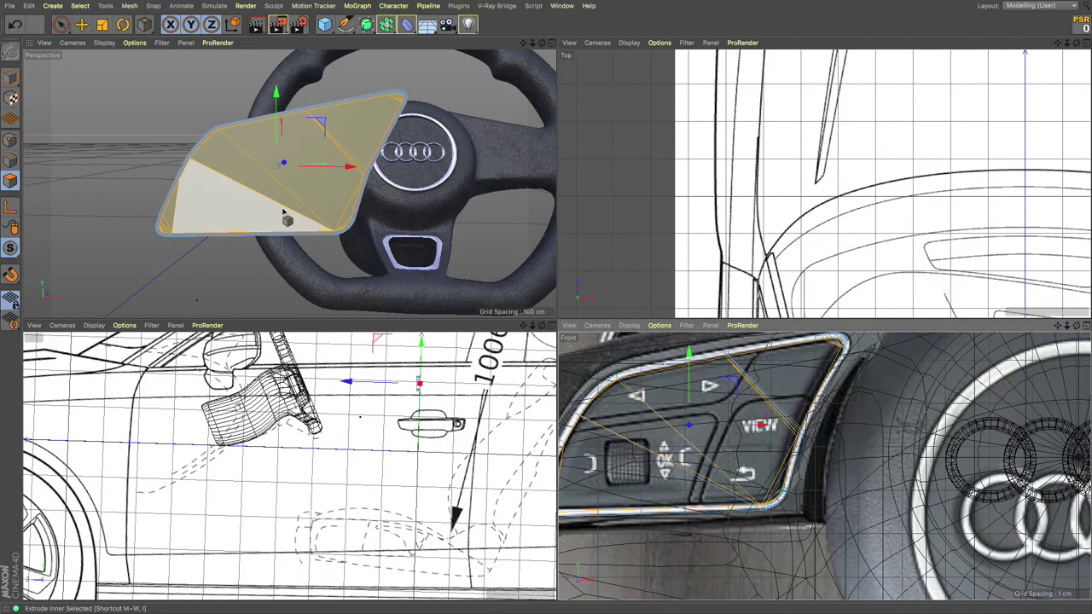
- Apply modelling commands from the right-click menu to the flat button panel
{"action": "right_click", "coordinate": [248, 122]}
{"action": "left_click", "coordinate": [317, 378]}
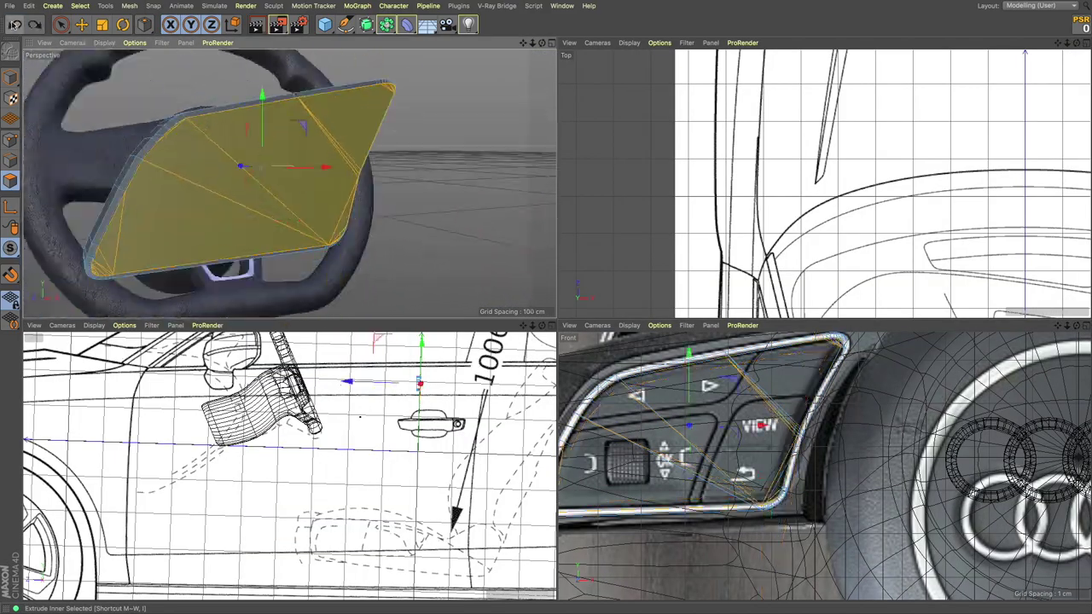
{"action": "right_click", "coordinate": [168, 367]}
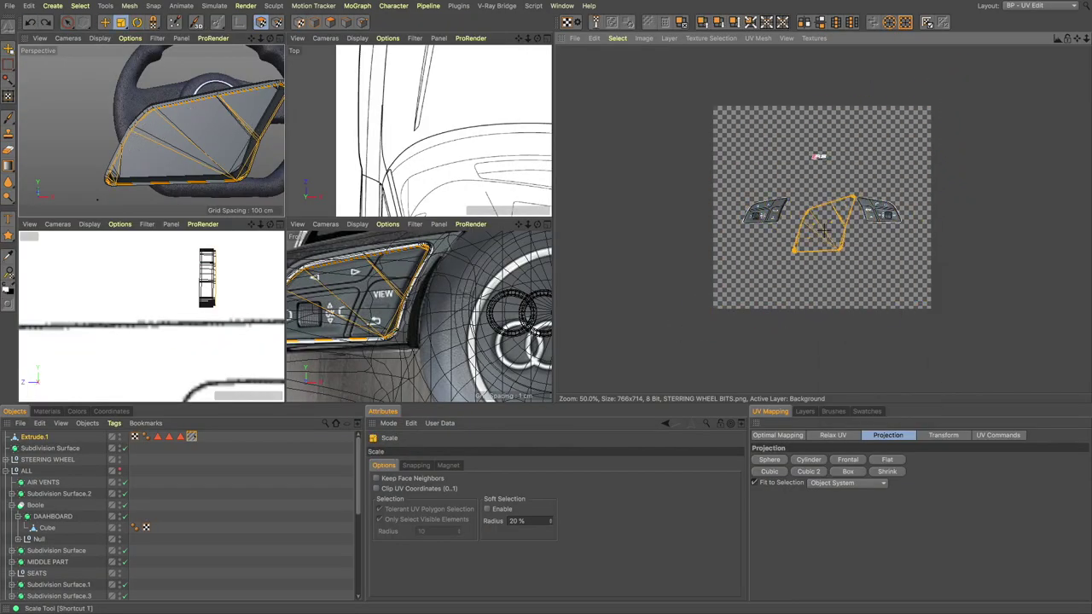
- Non-uniformly squash the UV island onto the button artwork, then return to the Standard layout
{"action": "key", "text": "t"}
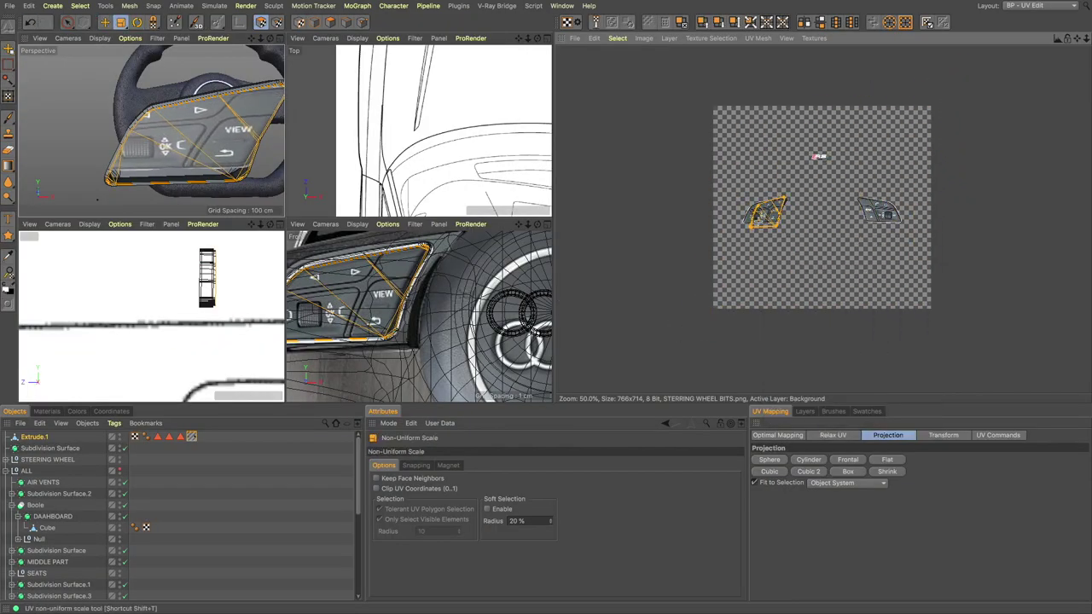
{"action": "left_click", "coordinate": [790, 312]}
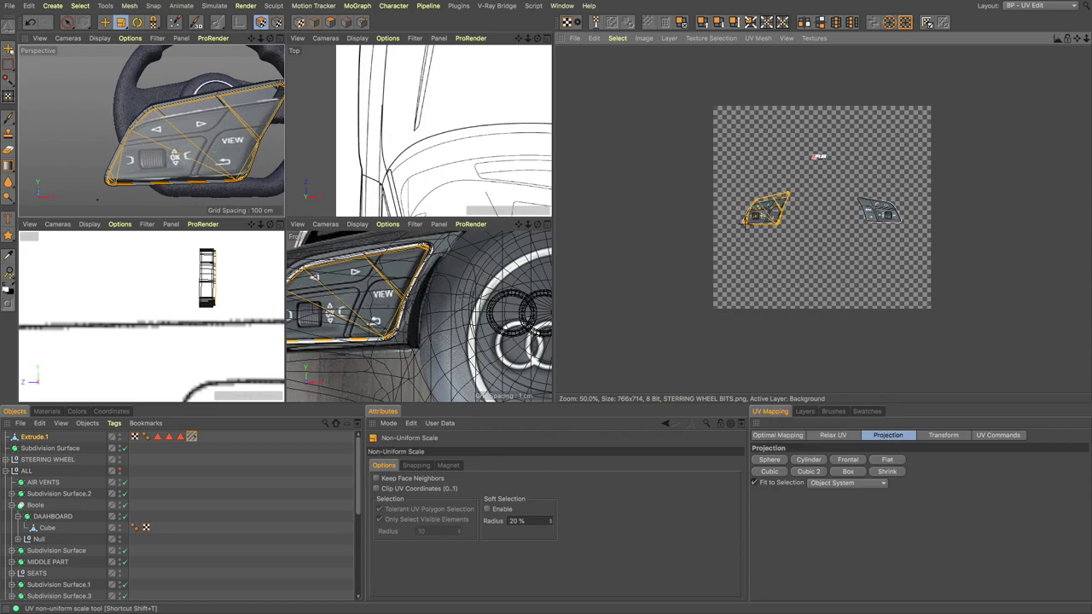
{"action": "left_click_drag", "start_coordinate": [775, 224], "coordinate": [768, 213]}
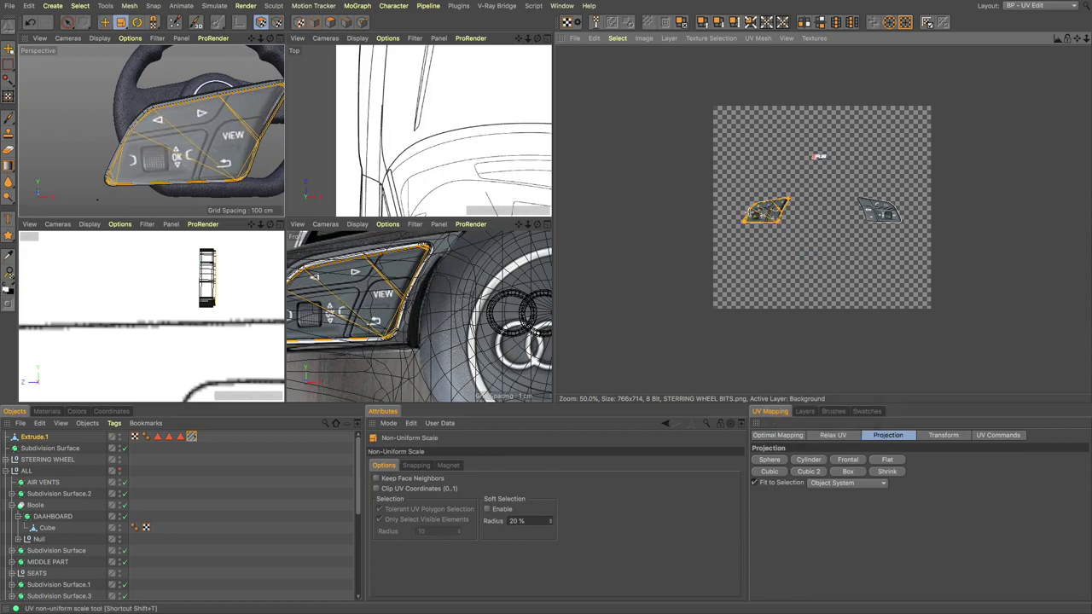
{"action": "scroll", "coordinate": [768, 214], "scroll_direction": "up", "scroll_amount": 5}
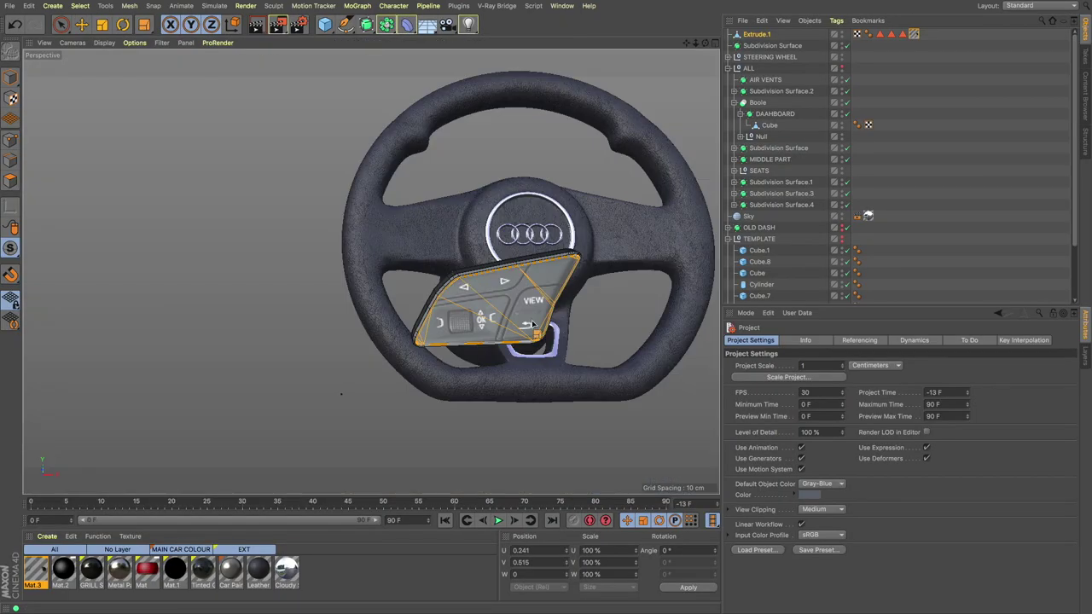
{"action": "left_click", "coordinate": [79, 5]}
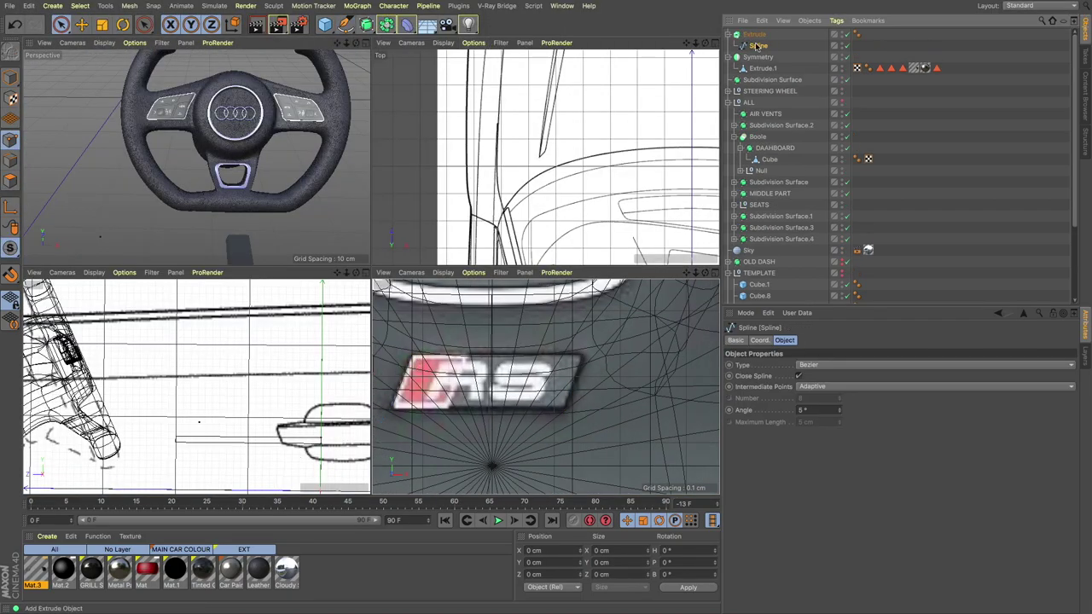
- Switch back to the modelling layout and select the lower insert below the hub
{"action": "left_click", "coordinate": [1042, 6]}
{"action": "left_click", "coordinate": [1032, 90]}
{"action": "scroll", "coordinate": [312, 267], "scroll_direction": "up", "scroll_amount": 5}
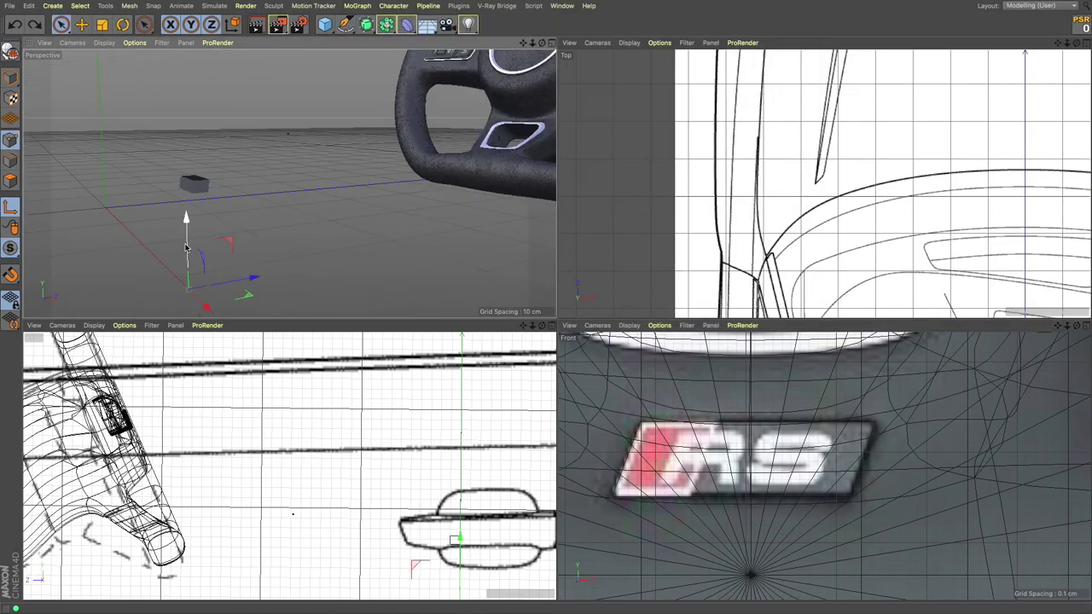
{"action": "scroll", "coordinate": [222, 161], "scroll_direction": "up", "scroll_amount": 3}
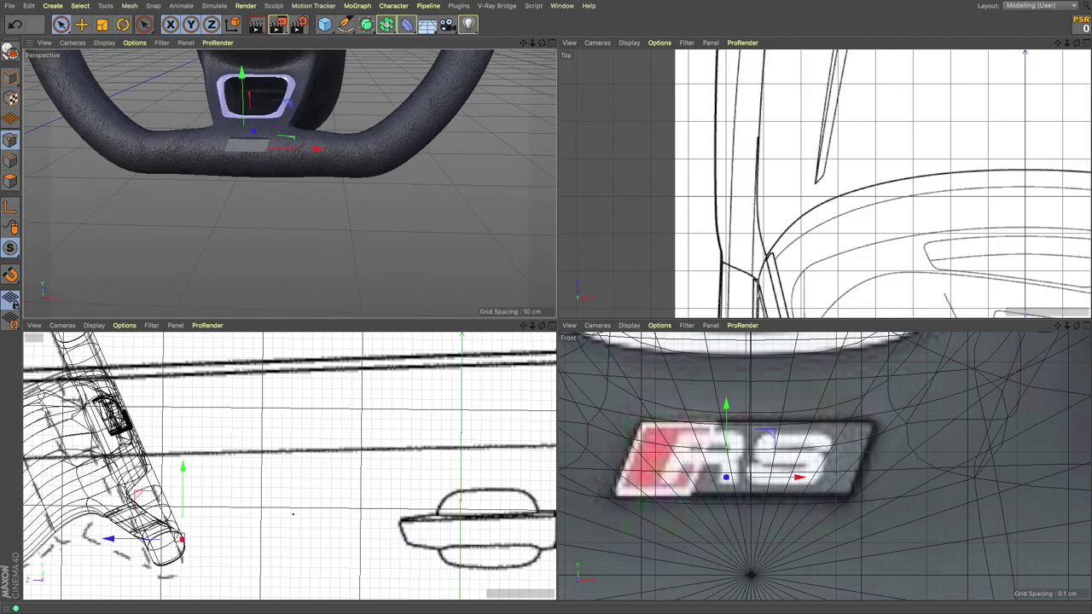
{"action": "left_click_drag", "start_coordinate": [349, 214], "coordinate": [349, 276], "text": "alt"}
{"action": "left_click", "coordinate": [300, 160]}
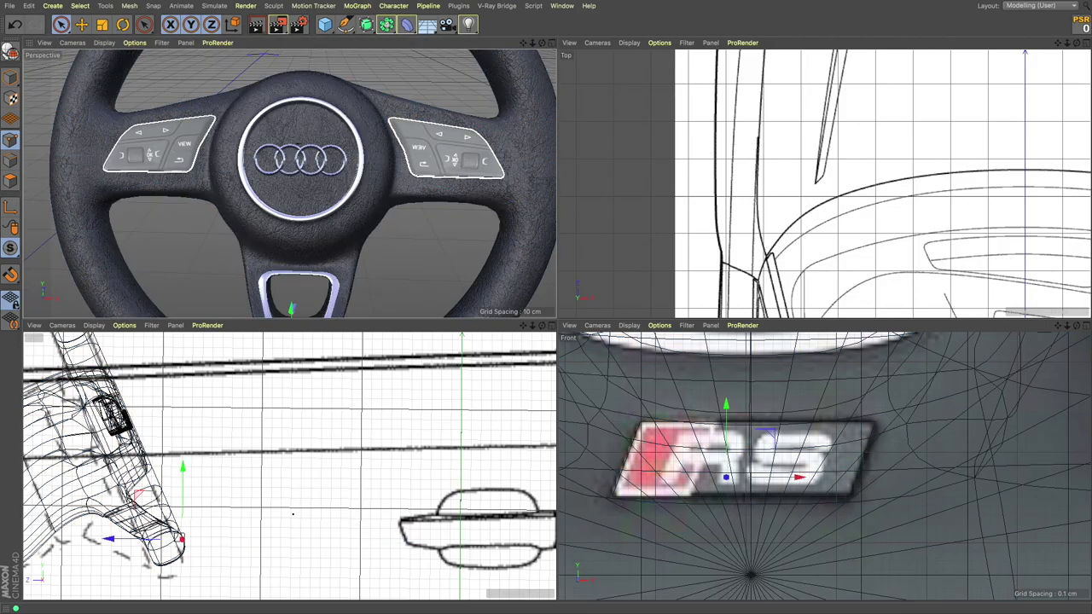
{"action": "key", "text": "o"}
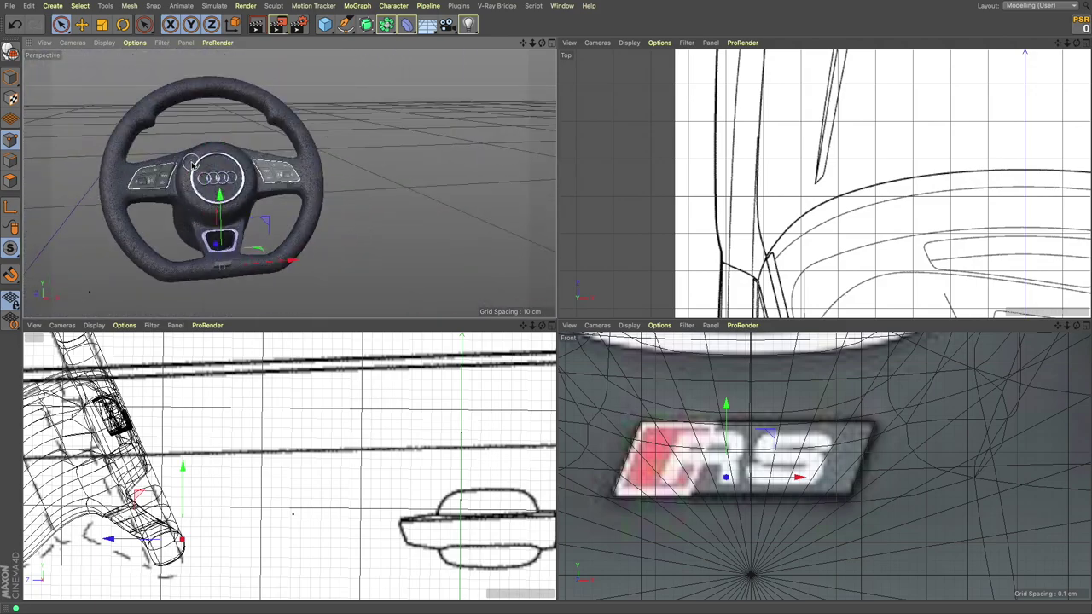
{"action": "key", "text": "h"}
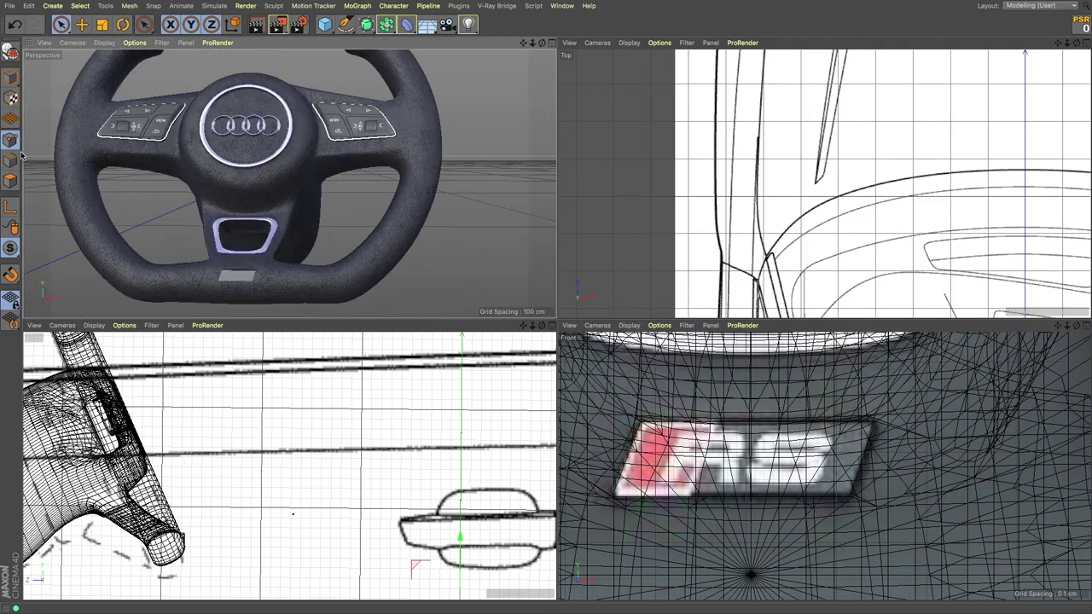
- Patch the insert's open hole with Close Polygon Hole and check the whole wheel
{"action": "right_click", "coordinate": [357, 118]}
{"action": "left_click", "coordinate": [384, 183]}
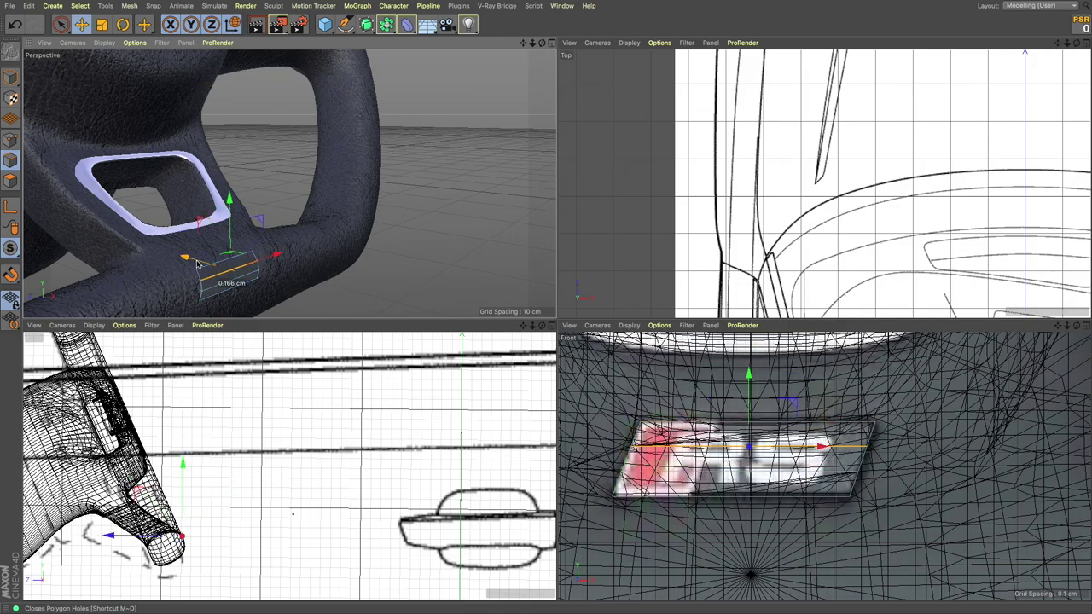
{"action": "left_click", "coordinate": [196, 265]}
{"action": "left_click_drag", "start_coordinate": [196, 264], "coordinate": [261, 251], "text": "alt"}
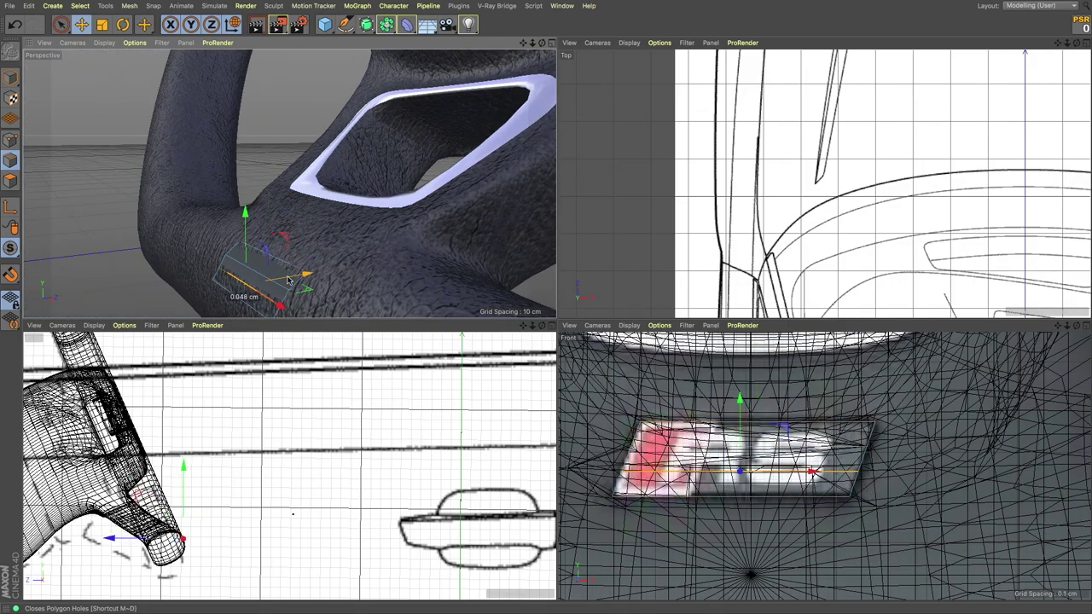
{"action": "left_click_drag", "start_coordinate": [221, 261], "coordinate": [256, 221], "text": "alt"}
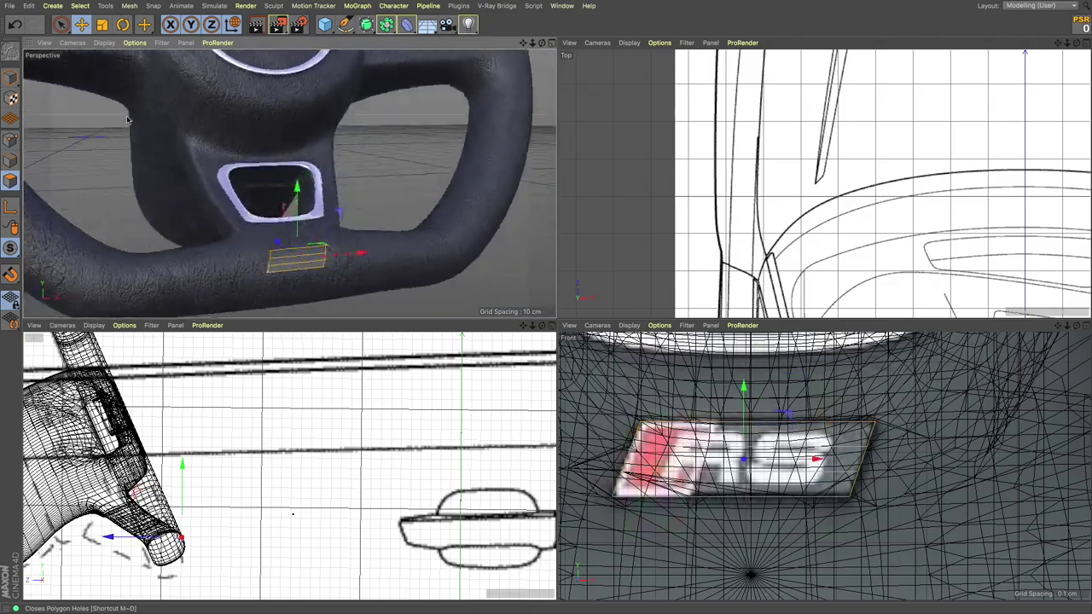
- In the BP - UV Edit layout, non-uniformly scale and nudge the RS patch UVs
{"action": "left_click", "coordinate": [1040, 6]}
{"action": "left_click", "coordinate": [1041, 54]}
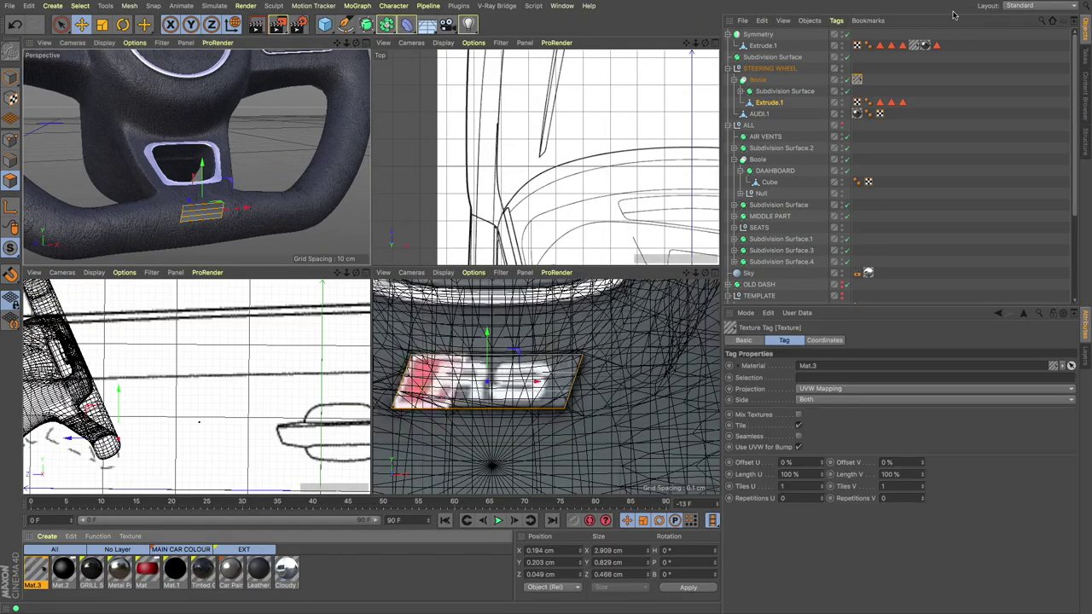
{"action": "key", "text": "t"}
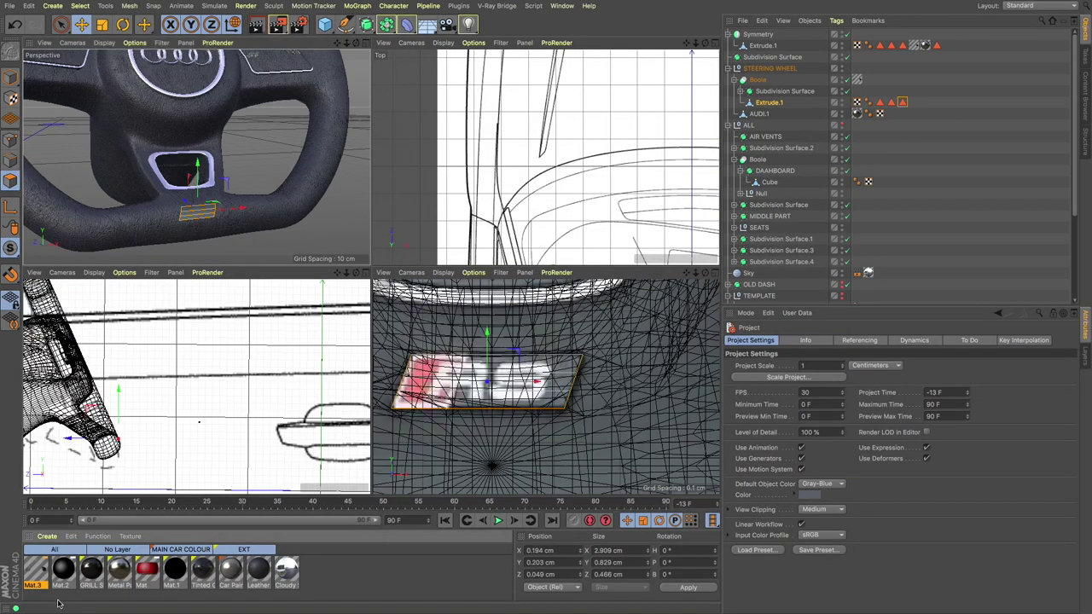
{"action": "left_click", "coordinate": [1039, 5]}
{"action": "left_click", "coordinate": [1037, 53]}
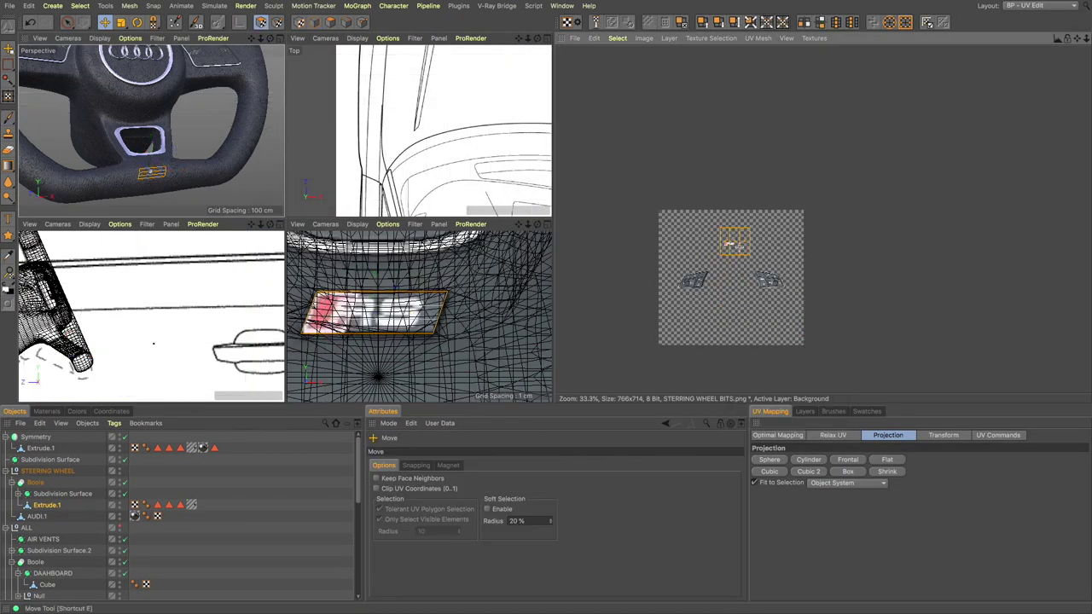
{"action": "key", "text": "r"}
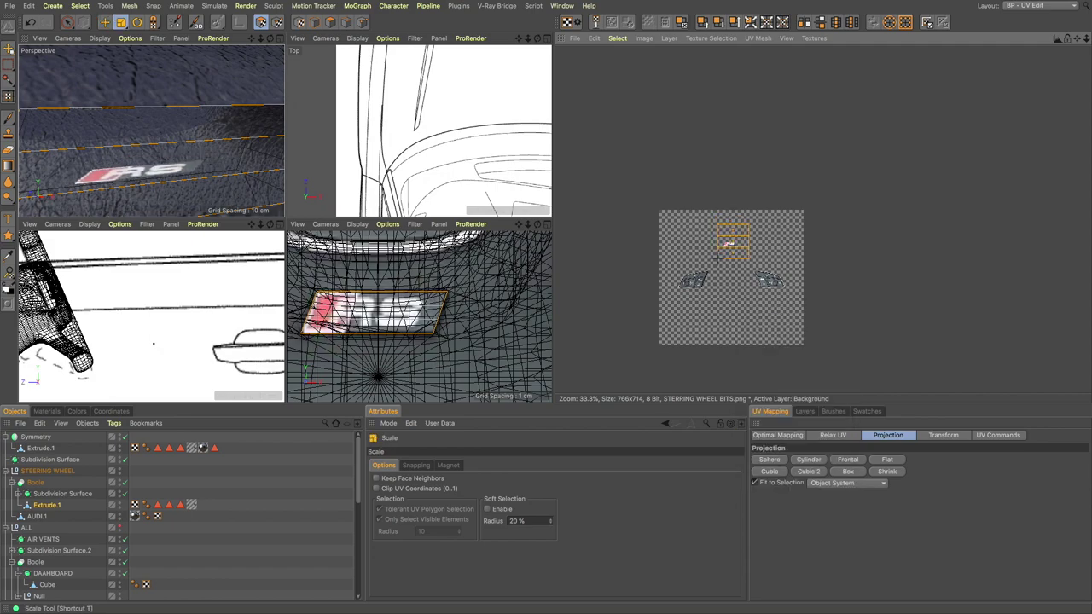
{"action": "right_click", "coordinate": [629, 288]}
{"action": "left_click", "coordinate": [658, 398]}
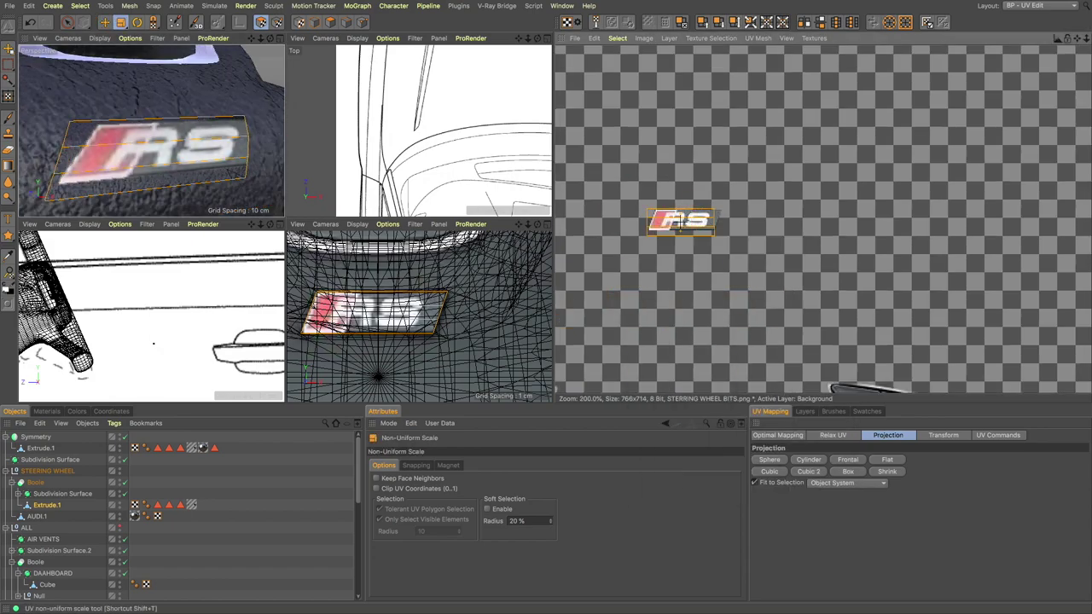
{"action": "right_click", "coordinate": [671, 213]}
{"action": "left_click", "coordinate": [709, 282]}
{"action": "left_click_drag", "start_coordinate": [686, 223], "coordinate": [693, 225]}
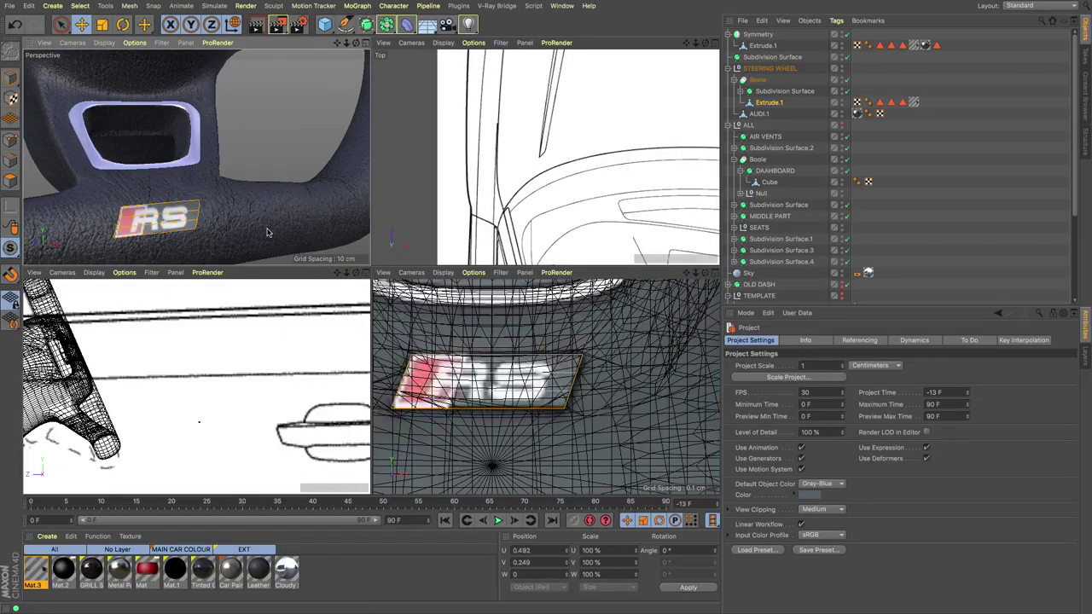
- Maximise the perspective view and render it to check the RS badge
{"action": "left_click", "coordinate": [178, 92]}
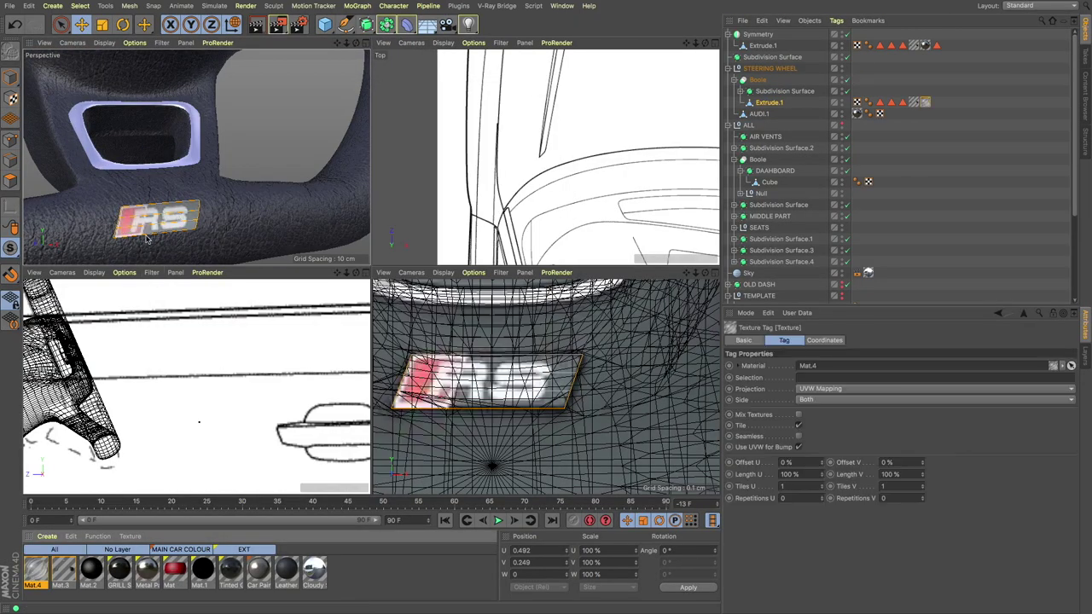
{"action": "middle_click", "coordinate": [177, 211]}
{"action": "left_click", "coordinate": [257, 25]}
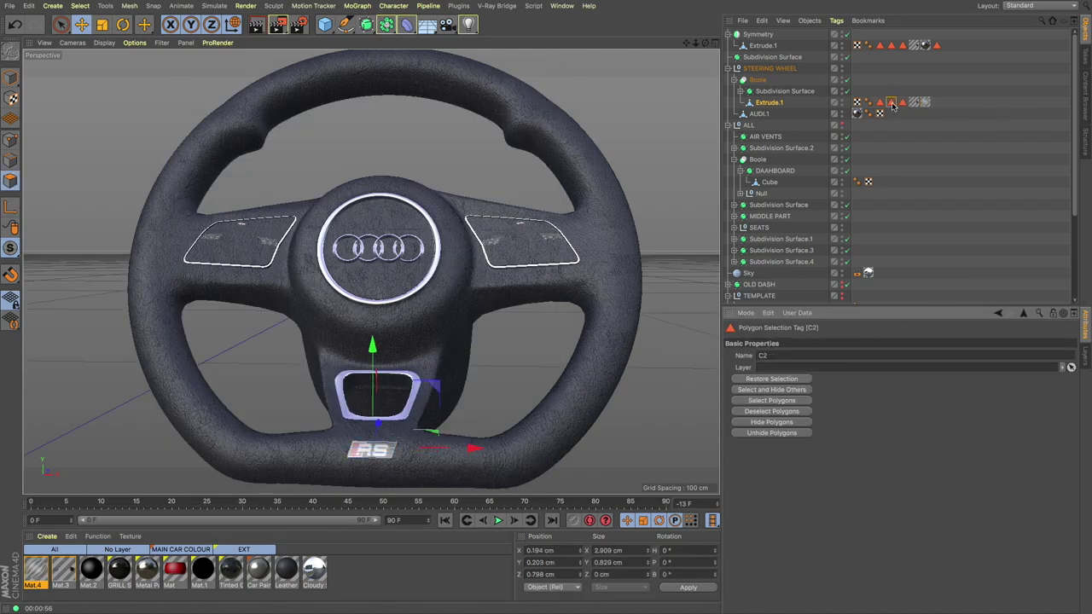
- Select the left spoke button panel's Polygon Selection tag
{"action": "left_click", "coordinate": [937, 45]}
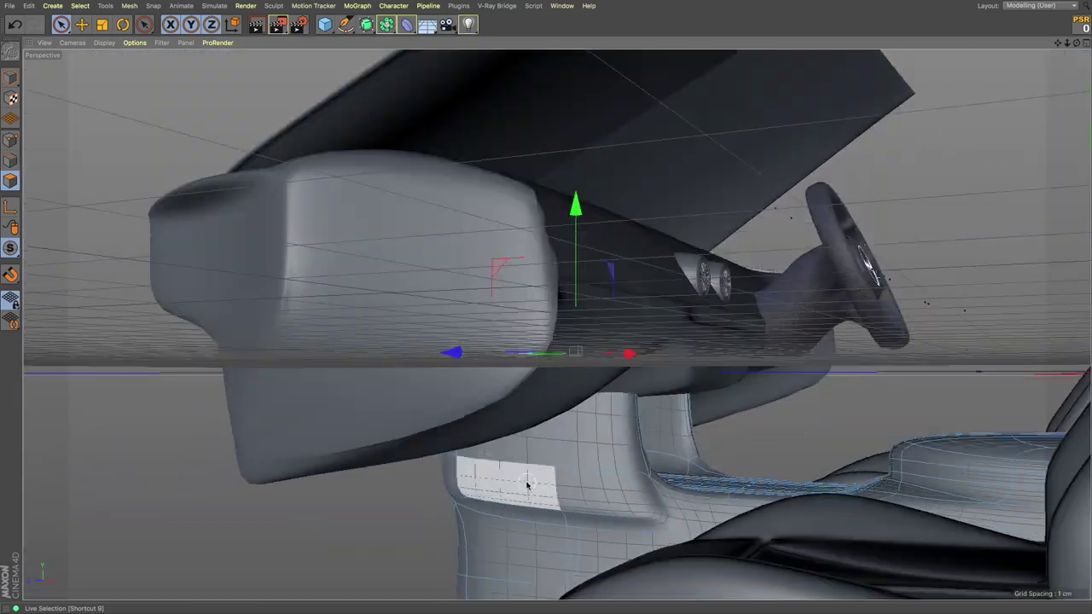
- Undo the last console edit and move in close to the console mesh
{"action": "left_click_drag", "start_coordinate": [526, 485], "coordinate": [693, 463], "text": "alt"}
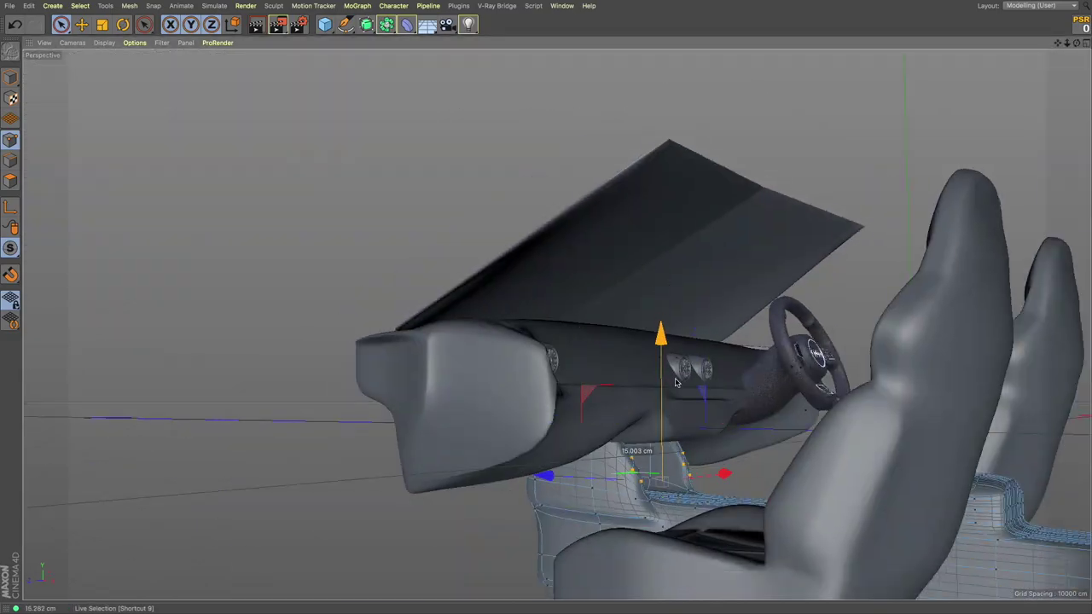
{"action": "left_click_drag", "start_coordinate": [679, 390], "coordinate": [595, 461], "text": "alt"}
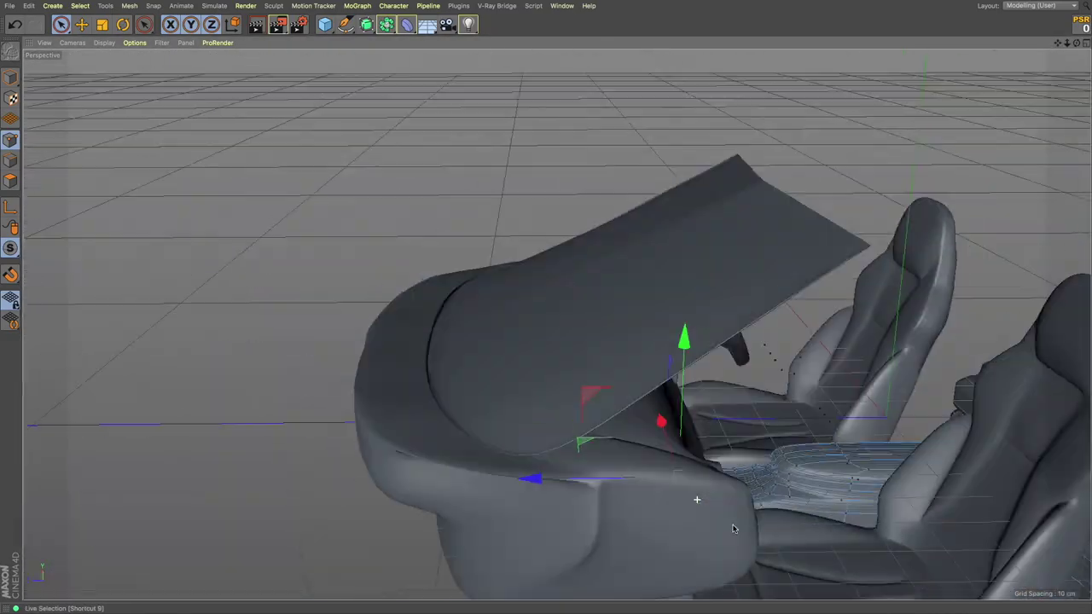
{"action": "left_click_drag", "start_coordinate": [611, 388], "coordinate": [754, 460], "text": "alt"}
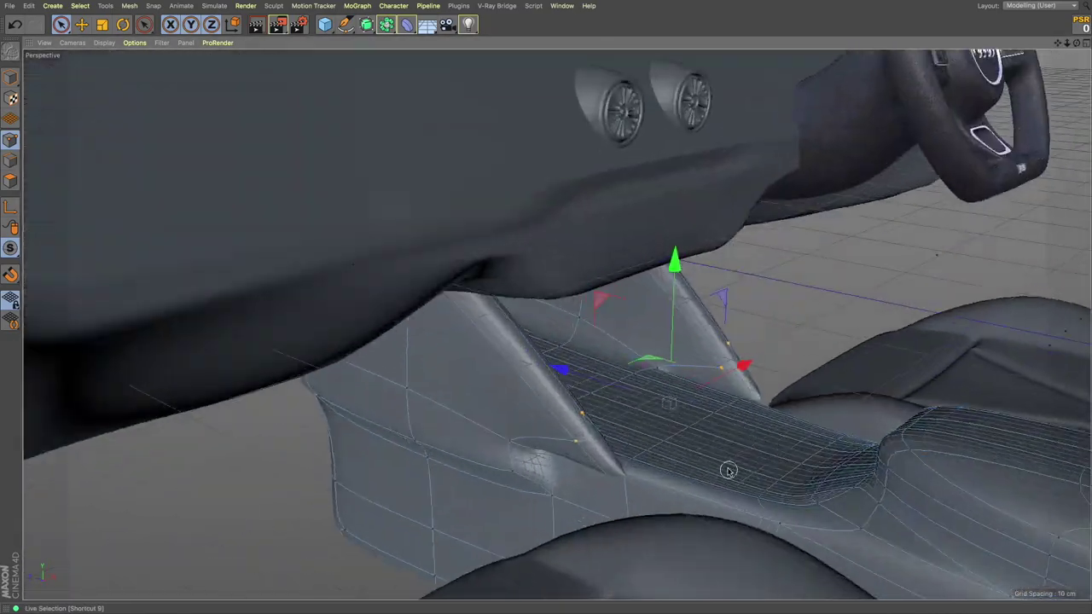
{"action": "left_click", "coordinate": [16, 25]}
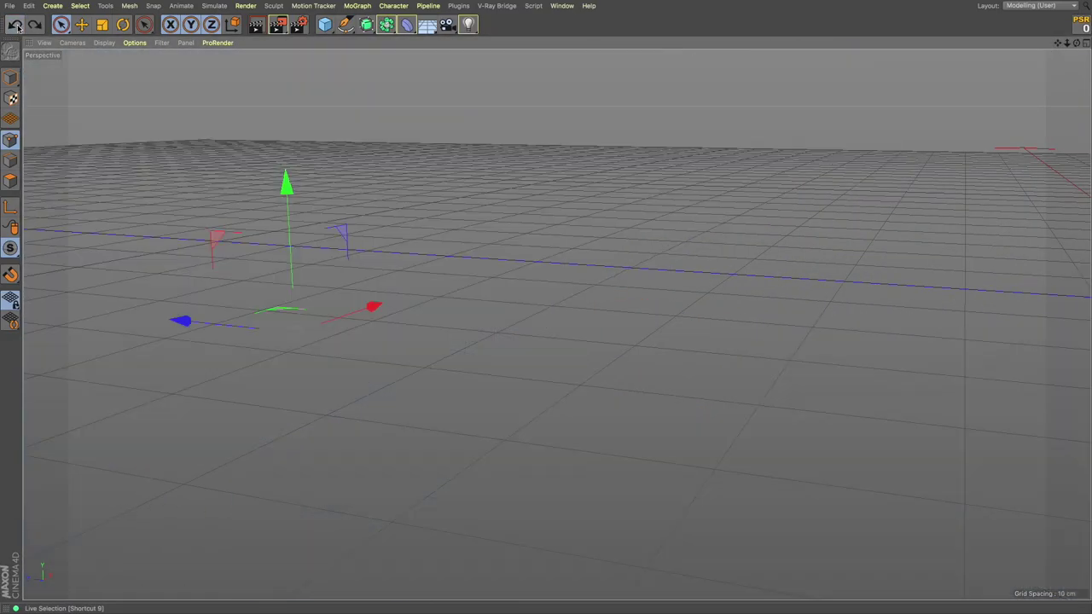
{"action": "mouse_move", "coordinate": [697, 420]}
{"action": "left_mouse_down", "text": "alt"}
{"action": "mouse_move", "coordinate": [406, 445]}
{"action": "mouse_move", "coordinate": [424, 483]}
{"action": "left_mouse_up", "text": "alt"}
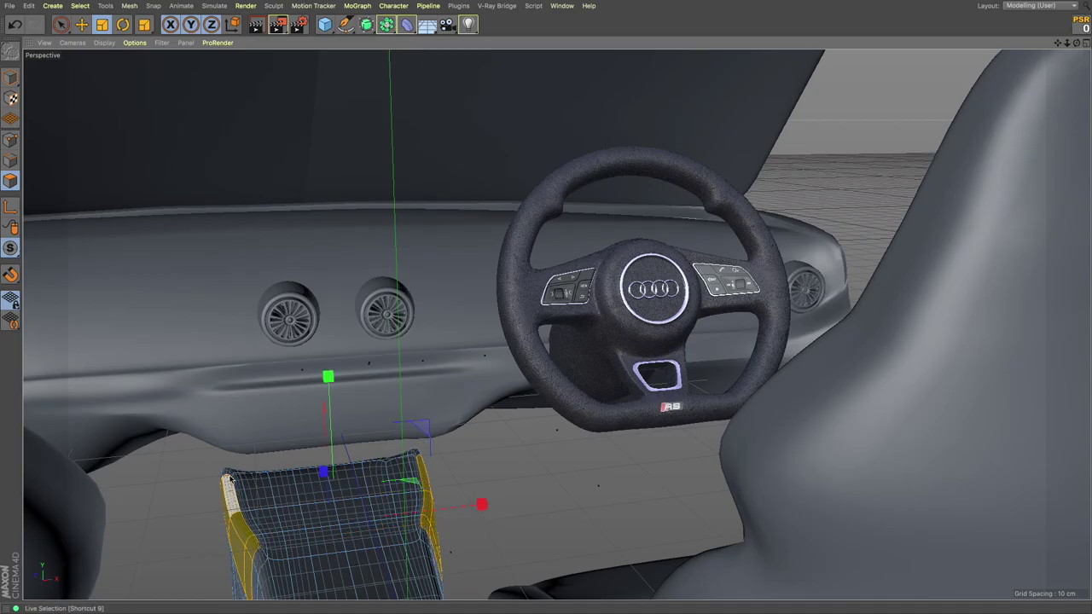
{"action": "mouse_move", "coordinate": [296, 472]}
{"action": "left_mouse_down", "text": "alt"}
{"action": "mouse_move", "coordinate": [978, 396]}
{"action": "mouse_move", "coordinate": [798, 504]}
{"action": "left_mouse_up", "text": "alt"}
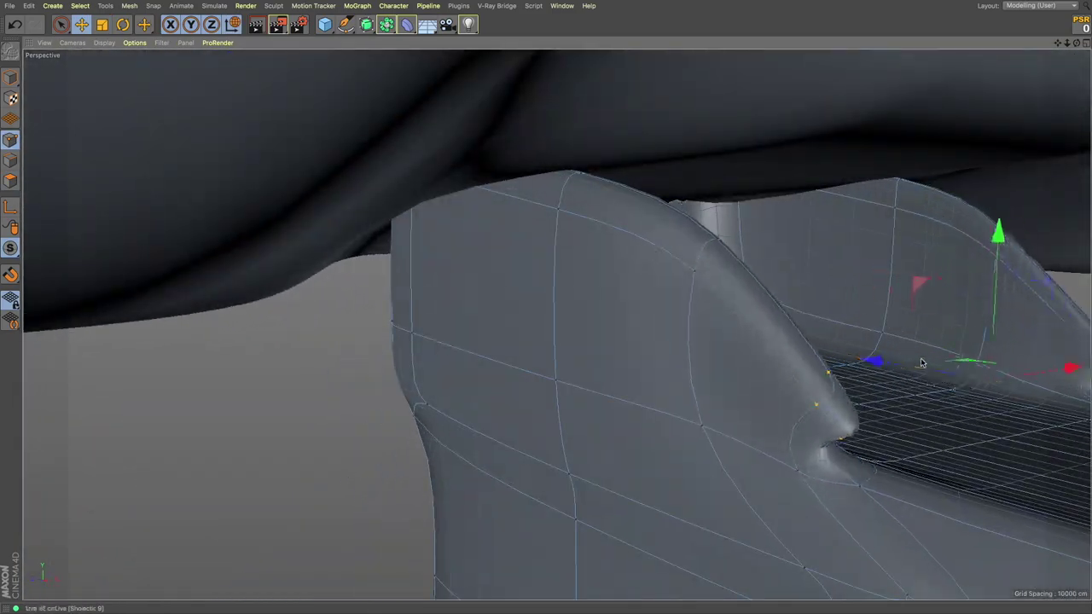
- With Stitch and Sew active, select the polygons on the console top between the seats
{"action": "key", "text": "m"}
{"action": "key", "text": "p"}
{"action": "mouse_move", "coordinate": [666, 367]}
{"action": "left_mouse_down", "text": "alt"}
{"action": "mouse_move", "coordinate": [848, 449]}
{"action": "mouse_move", "coordinate": [802, 405]}
{"action": "mouse_move", "coordinate": [345, 300]}
{"action": "mouse_move", "coordinate": [418, 411]}
{"action": "left_mouse_up", "text": "alt"}
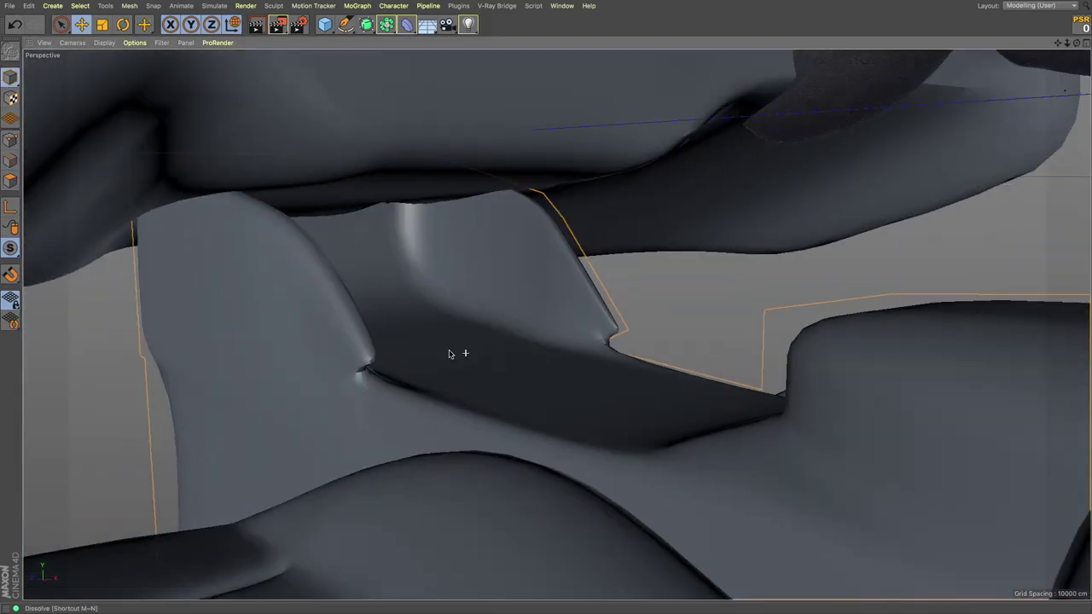
{"action": "left_click_drag", "start_coordinate": [450, 353], "coordinate": [593, 383], "text": "alt"}
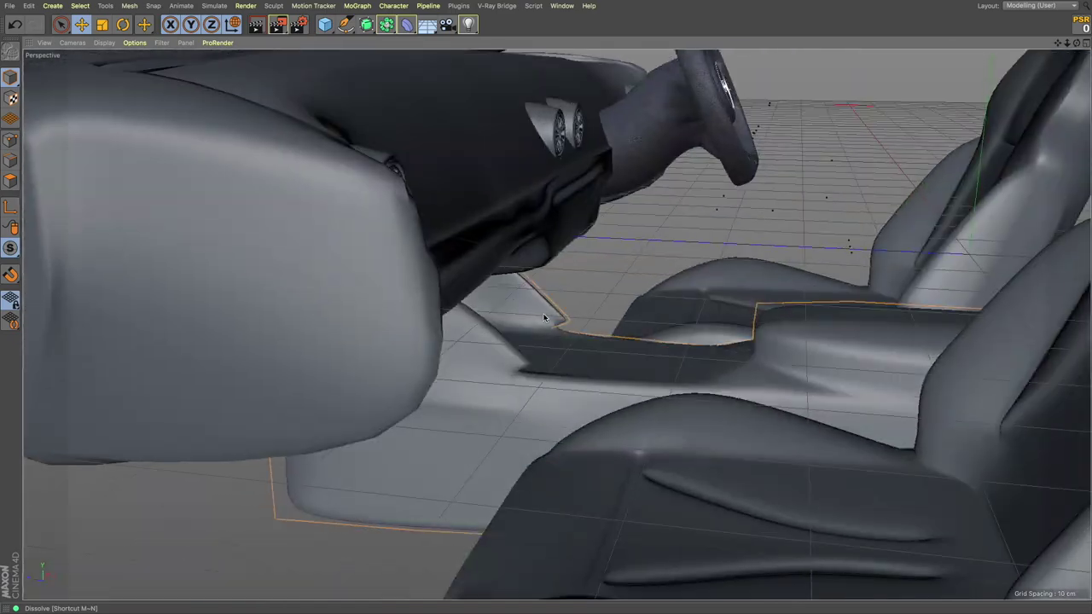
{"action": "left_click_drag", "start_coordinate": [683, 359], "coordinate": [719, 353]}
{"action": "scroll", "coordinate": [708, 421], "scroll_direction": "up", "scroll_amount": 5}
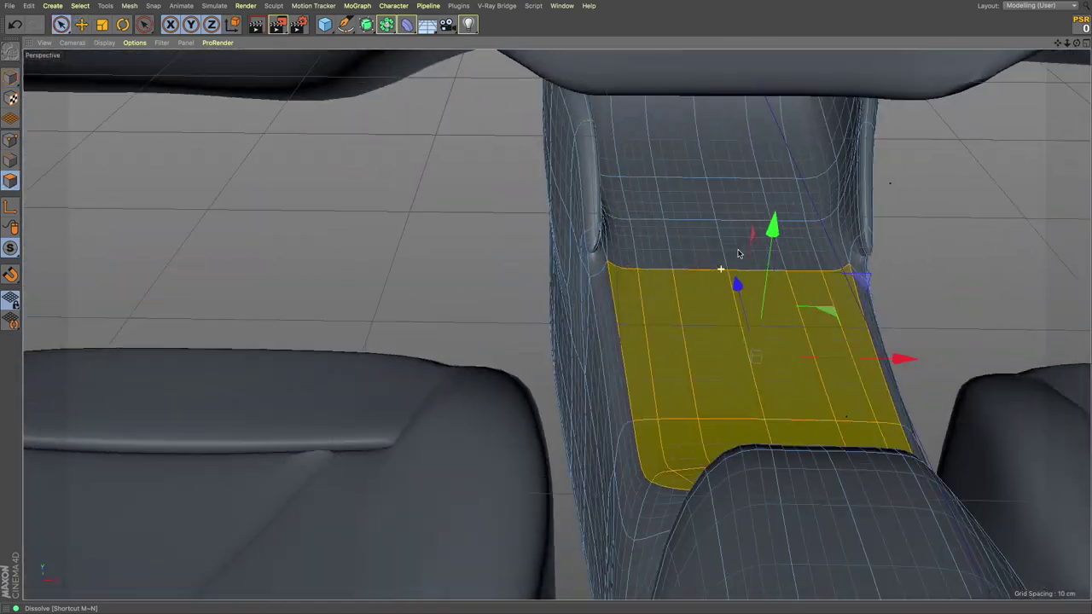
{"action": "left_click_drag", "start_coordinate": [635, 248], "coordinate": [736, 107], "text": "alt"}
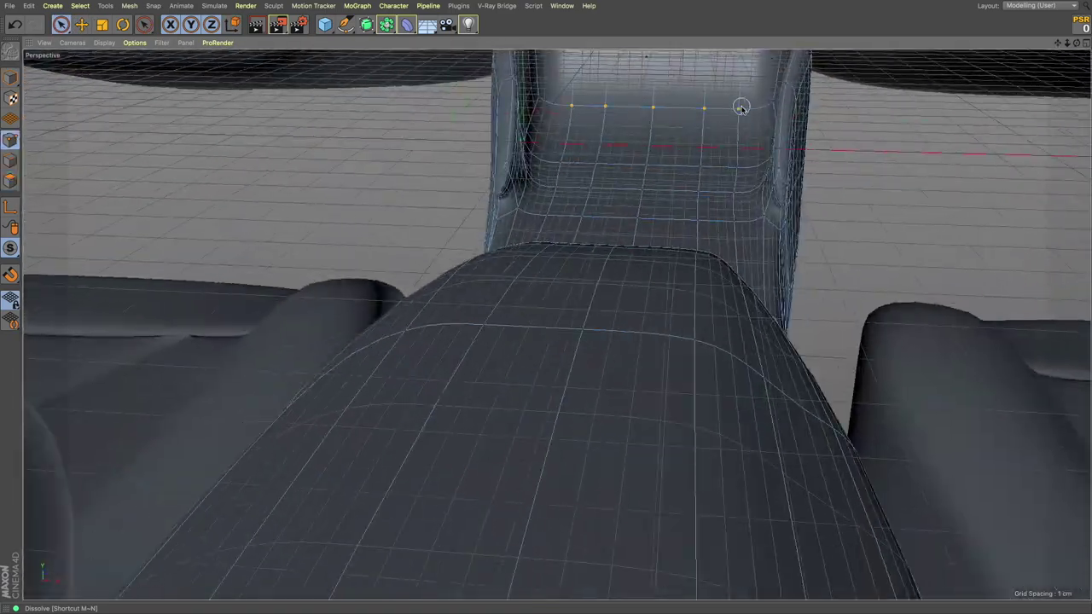
{"action": "left_click_drag", "start_coordinate": [656, 94], "coordinate": [848, 222], "text": "alt"}
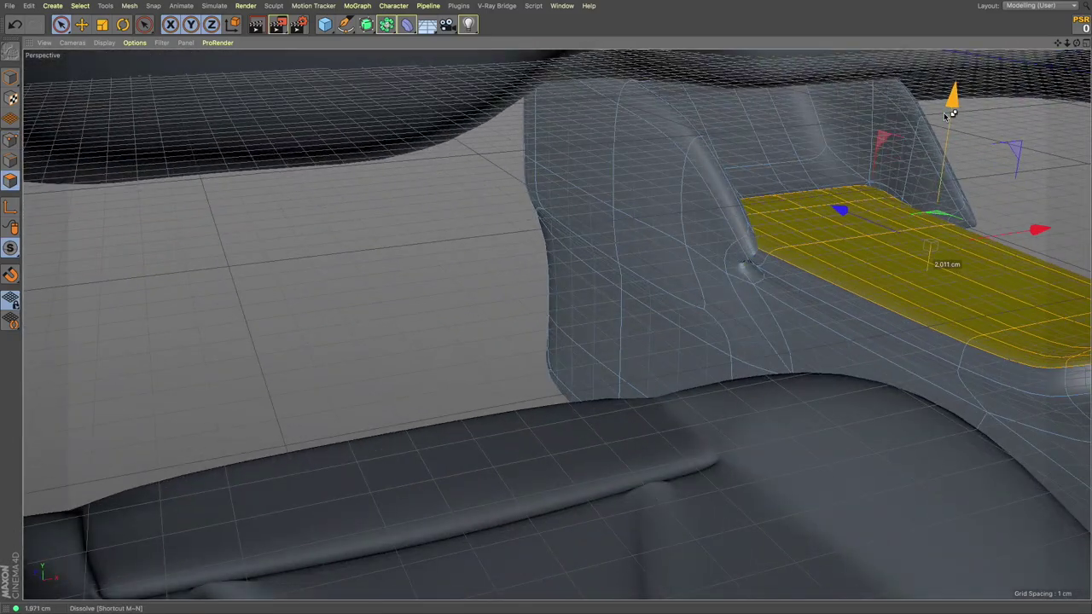
{"action": "mouse_move", "coordinate": [950, 115]}
{"action": "left_mouse_down", "text": "alt"}
{"action": "mouse_move", "coordinate": [512, 94]}
{"action": "mouse_move", "coordinate": [366, 182]}
{"action": "mouse_move", "coordinate": [500, 170]}
{"action": "mouse_move", "coordinate": [306, 278]}
{"action": "left_mouse_up", "text": "alt"}
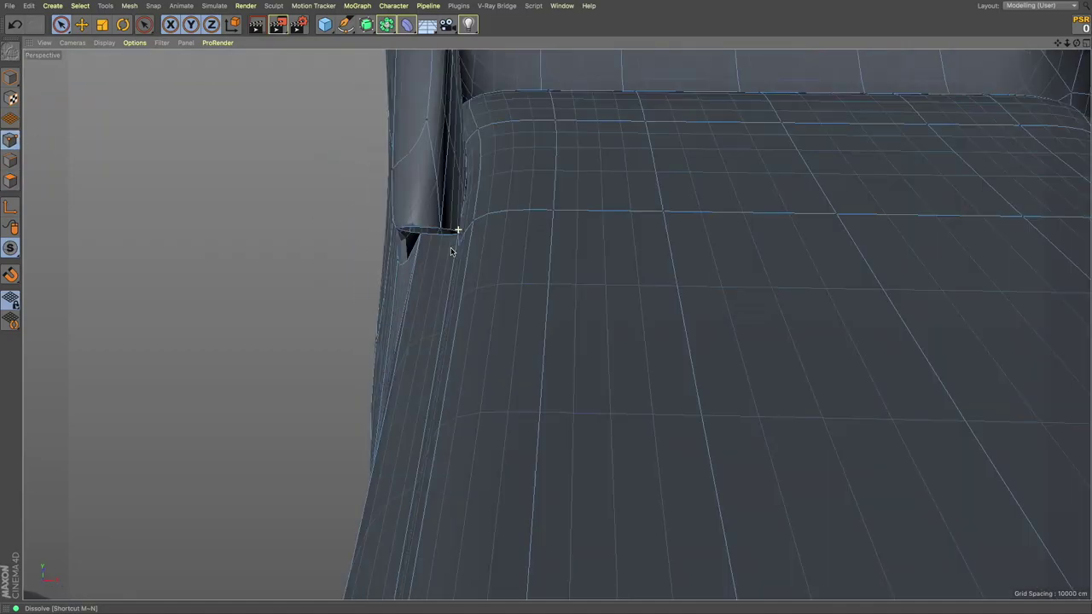
{"action": "scroll", "coordinate": [451, 236], "scroll_direction": "down", "scroll_amount": 3}
{"action": "scroll", "coordinate": [451, 236], "scroll_direction": "down", "scroll_amount": 3}
{"action": "scroll", "coordinate": [451, 236], "scroll_direction": "down", "scroll_amount": 3}
{"action": "scroll", "coordinate": [451, 236], "scroll_direction": "down", "scroll_amount": 3}
- Stitch the console seam edges together and close its polygon holes
{"action": "key", "text": "m"}
{"action": "key", "text": "p"}
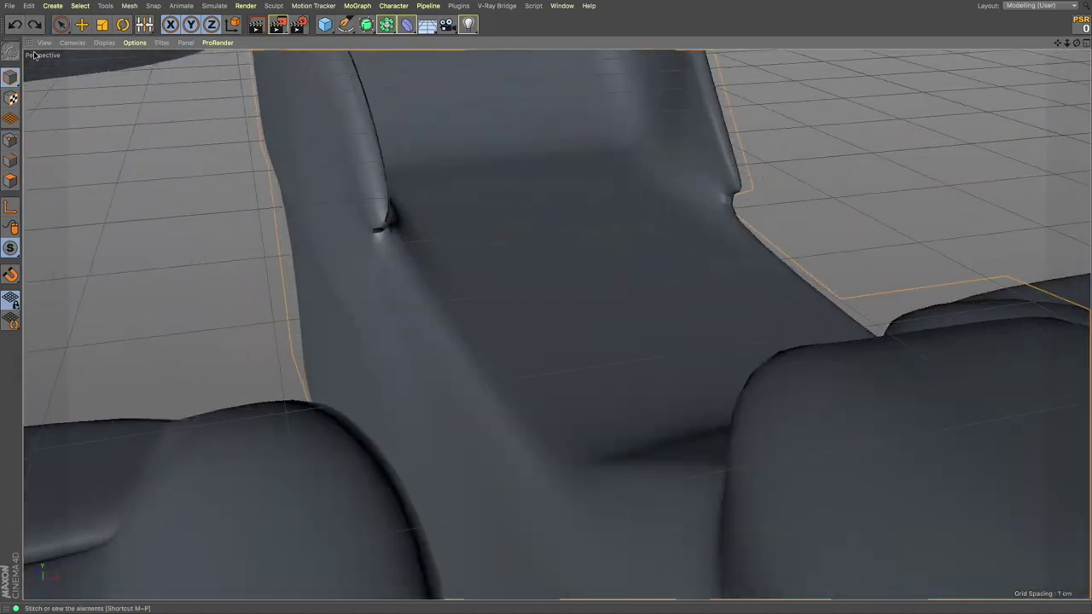
{"action": "mouse_move", "coordinate": [361, 237]}
{"action": "left_mouse_down", "text": "alt"}
{"action": "mouse_move", "coordinate": [339, 194]}
{"action": "mouse_move", "coordinate": [387, 247]}
{"action": "mouse_move", "coordinate": [556, 319]}
{"action": "mouse_move", "coordinate": [280, 230]}
{"action": "mouse_move", "coordinate": [222, 249]}
{"action": "left_mouse_up", "text": "alt"}
{"action": "key", "text": "m"}
{"action": "key", "text": "d"}
{"action": "mouse_move", "coordinate": [299, 198]}
{"action": "left_mouse_down", "text": "alt"}
{"action": "mouse_move", "coordinate": [304, 300]}
{"action": "mouse_move", "coordinate": [321, 234]}
{"action": "mouse_move", "coordinate": [349, 334]}
{"action": "mouse_move", "coordinate": [310, 425]}
{"action": "mouse_move", "coordinate": [597, 368]}
{"action": "mouse_move", "coordinate": [606, 254]}
{"action": "mouse_move", "coordinate": [438, 282]}
{"action": "mouse_move", "coordinate": [778, 265]}
{"action": "left_mouse_up", "text": "alt"}
- Dissolve the selected console edges and look down on the smoothed top
{"action": "key", "text": "m"}
{"action": "key", "text": "n"}
{"action": "right_click", "coordinate": [779, 265]}
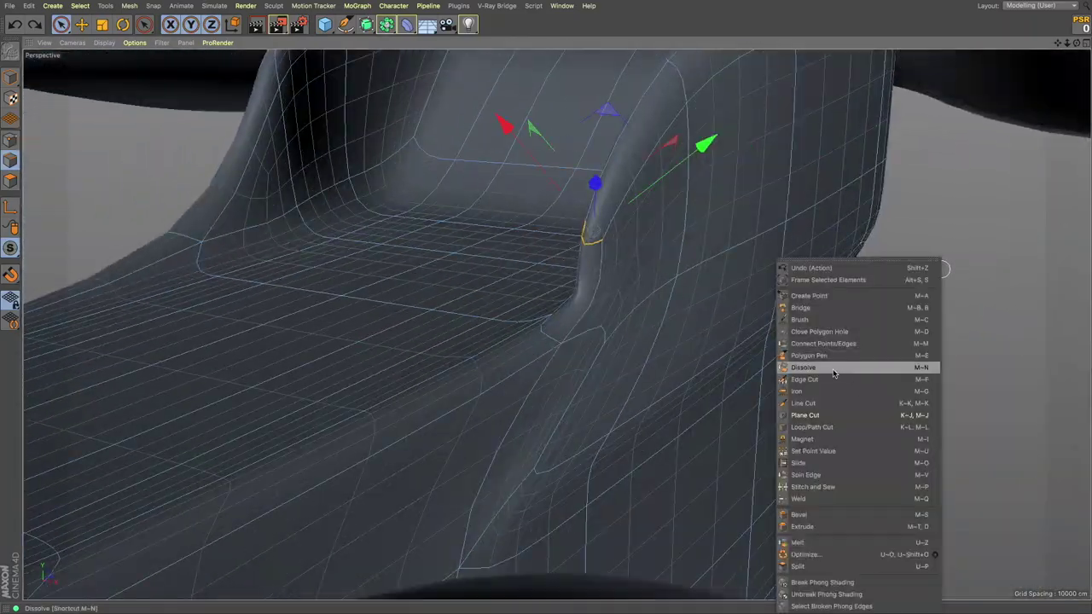
{"action": "left_click", "coordinate": [834, 373]}
{"action": "mouse_move", "coordinate": [834, 373]}
{"action": "left_mouse_down", "text": "alt"}
{"action": "mouse_move", "coordinate": [566, 196]}
{"action": "mouse_move", "coordinate": [529, 246]}
{"action": "mouse_move", "coordinate": [421, 210]}
{"action": "mouse_move", "coordinate": [539, 222]}
{"action": "left_mouse_up", "text": "alt"}
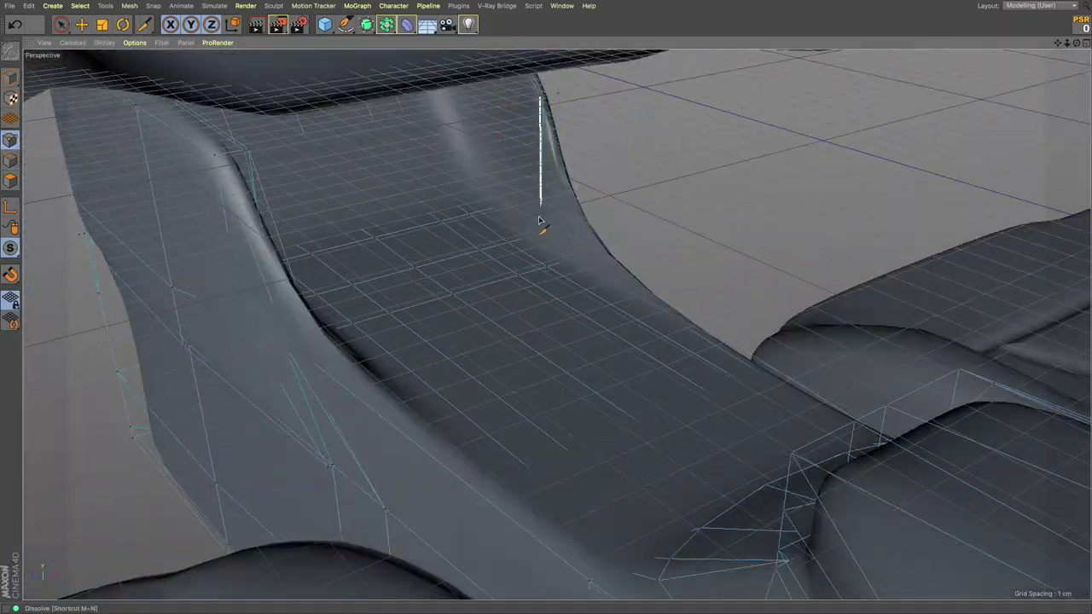
{"action": "scroll", "coordinate": [539, 222], "scroll_direction": "down", "scroll_amount": 5}
{"action": "scroll", "coordinate": [539, 222], "scroll_direction": "down", "scroll_amount": 5}
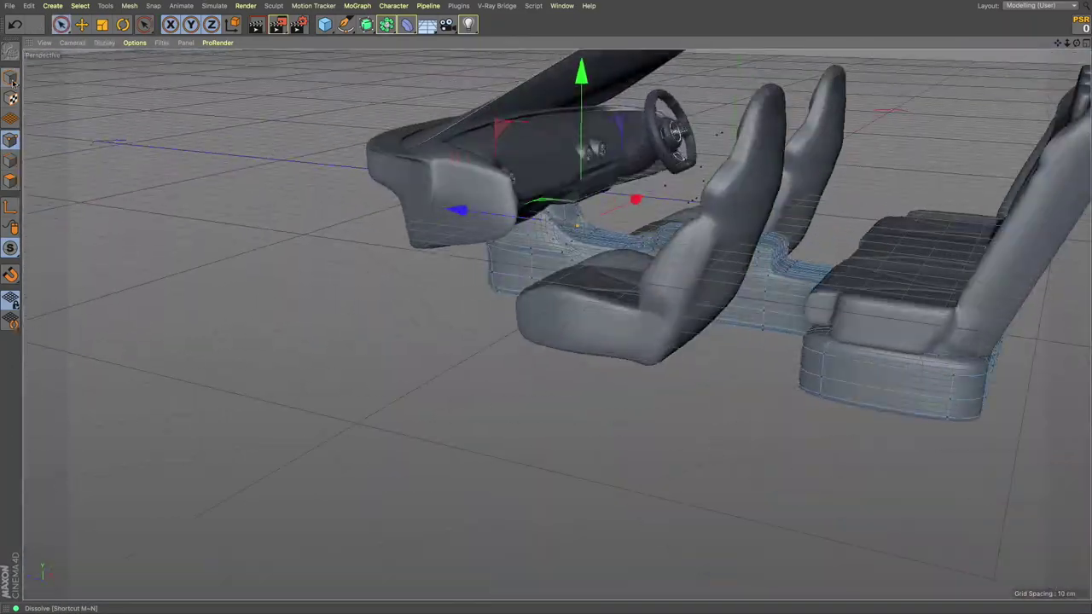
{"action": "scroll", "coordinate": [585, 195], "scroll_direction": "up", "scroll_amount": 5}
{"action": "mouse_move", "coordinate": [585, 195]}
{"action": "left_mouse_down", "text": "alt"}
{"action": "mouse_move", "coordinate": [541, 281]}
{"action": "mouse_move", "coordinate": [580, 287]}
{"action": "mouse_move", "coordinate": [584, 443]}
{"action": "mouse_move", "coordinate": [570, 146]}
{"action": "mouse_move", "coordinate": [567, 172]}
{"action": "mouse_move", "coordinate": [541, 185]}
{"action": "mouse_move", "coordinate": [624, 205]}
{"action": "mouse_move", "coordinate": [376, 253]}
{"action": "left_mouse_up", "text": "alt"}
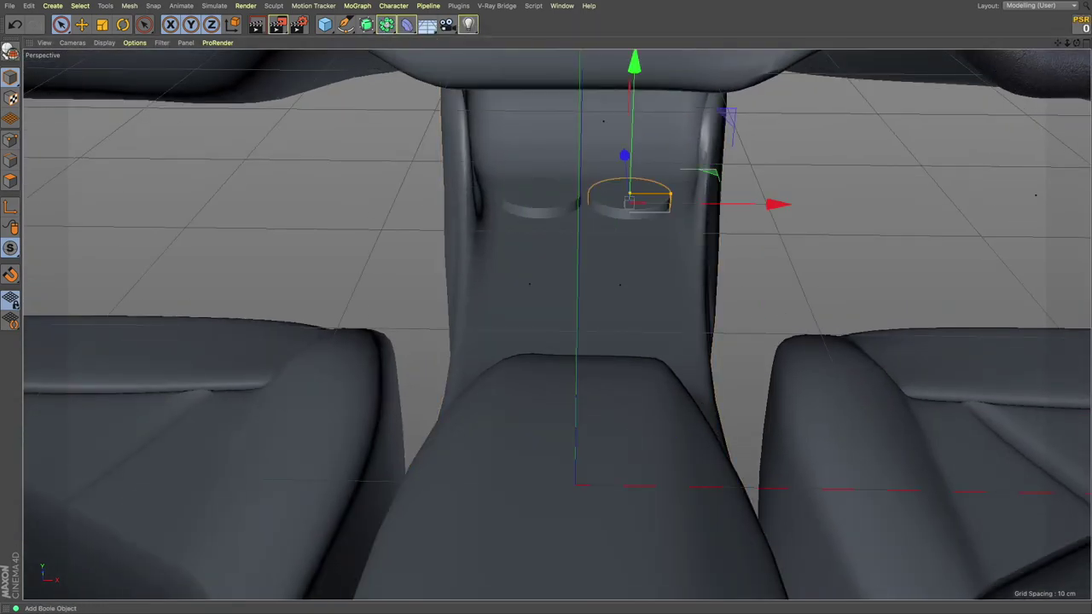
- Orbit to inspect the console from above, then the bevelled plate from a low side
{"action": "left_click_drag", "start_coordinate": [586, 155], "coordinate": [580, 248], "text": "alt"}
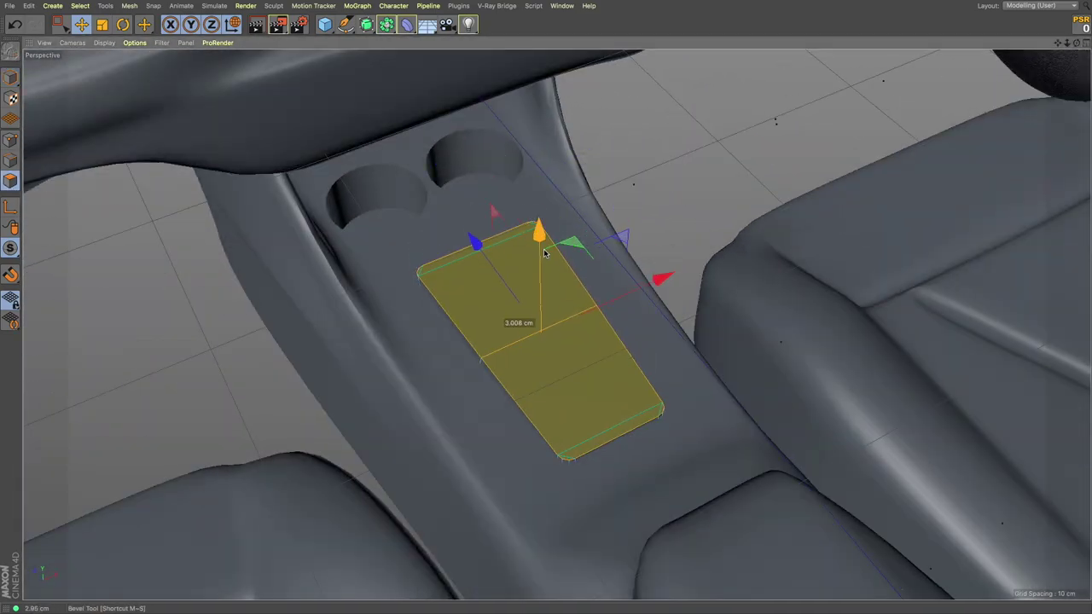
{"action": "left_click_drag", "start_coordinate": [545, 253], "coordinate": [232, 207], "text": "alt"}
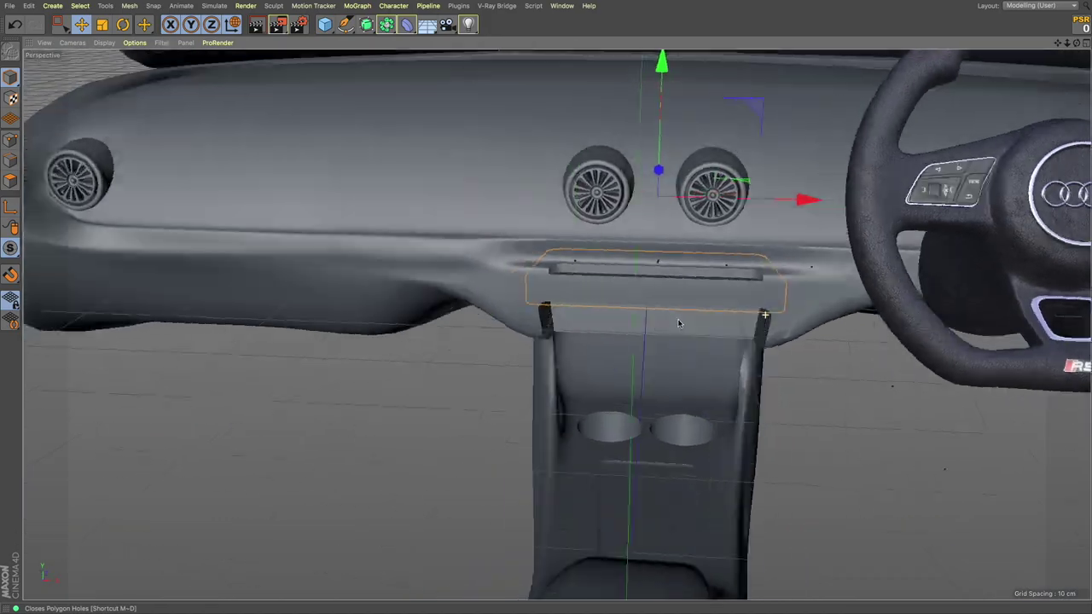
- Stretch the plate under the central vents slightly wider
{"action": "key", "text": "t"}
{"action": "left_click_drag", "start_coordinate": [805, 202], "coordinate": [810, 204]}
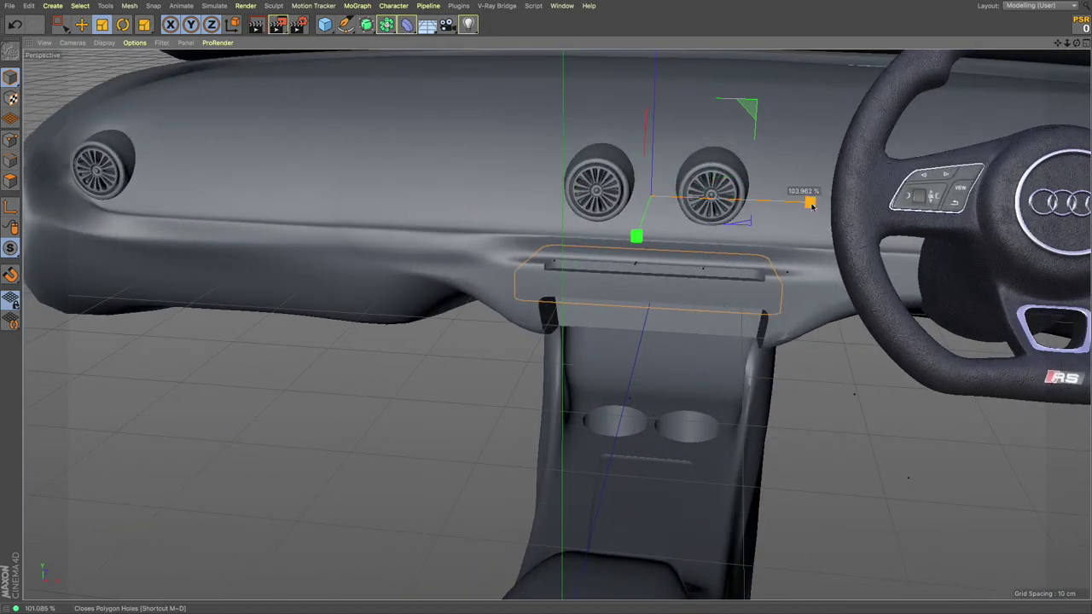
{"action": "key", "text": "e"}
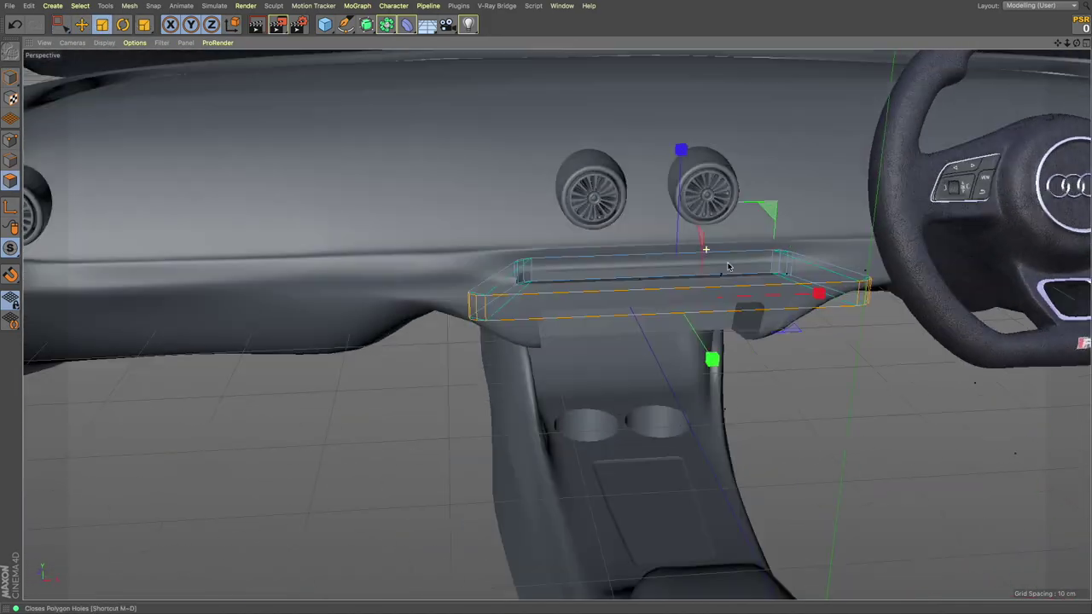
{"action": "left_click_drag", "start_coordinate": [597, 290], "coordinate": [651, 283], "text": "alt"}
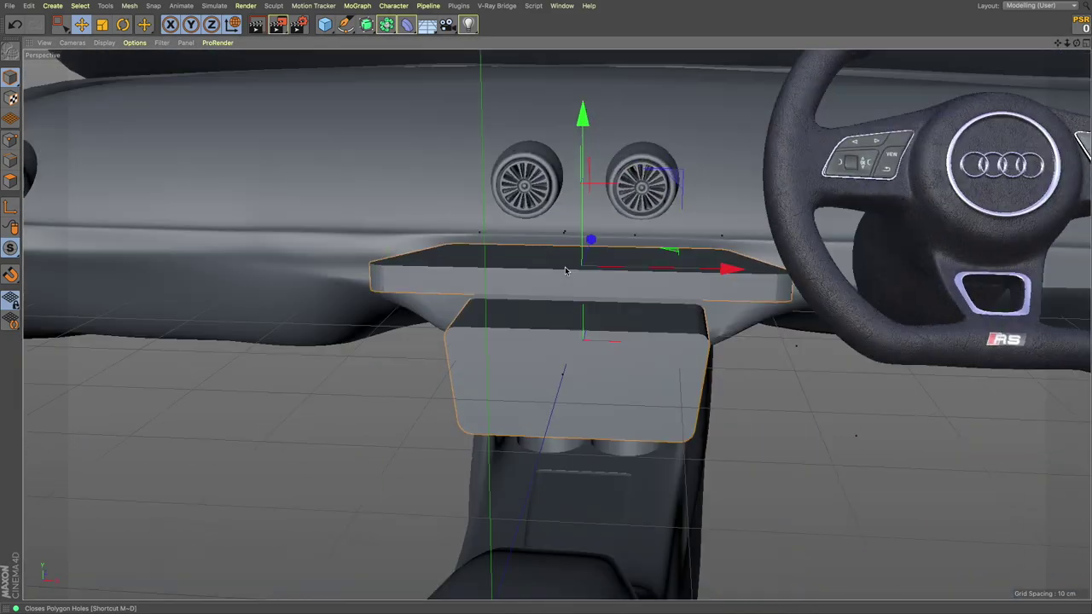
{"action": "mouse_move", "coordinate": [555, 261]}
{"action": "left_mouse_down", "text": "alt"}
{"action": "mouse_move", "coordinate": [443, 226]}
{"action": "mouse_move", "coordinate": [466, 372]}
{"action": "mouse_move", "coordinate": [455, 534]}
{"action": "mouse_move", "coordinate": [551, 404]}
{"action": "left_mouse_up", "text": "alt"}
- Select the plate under the vents and draw new polygons on it with the Polygon Pen
{"action": "left_click", "coordinate": [466, 373]}
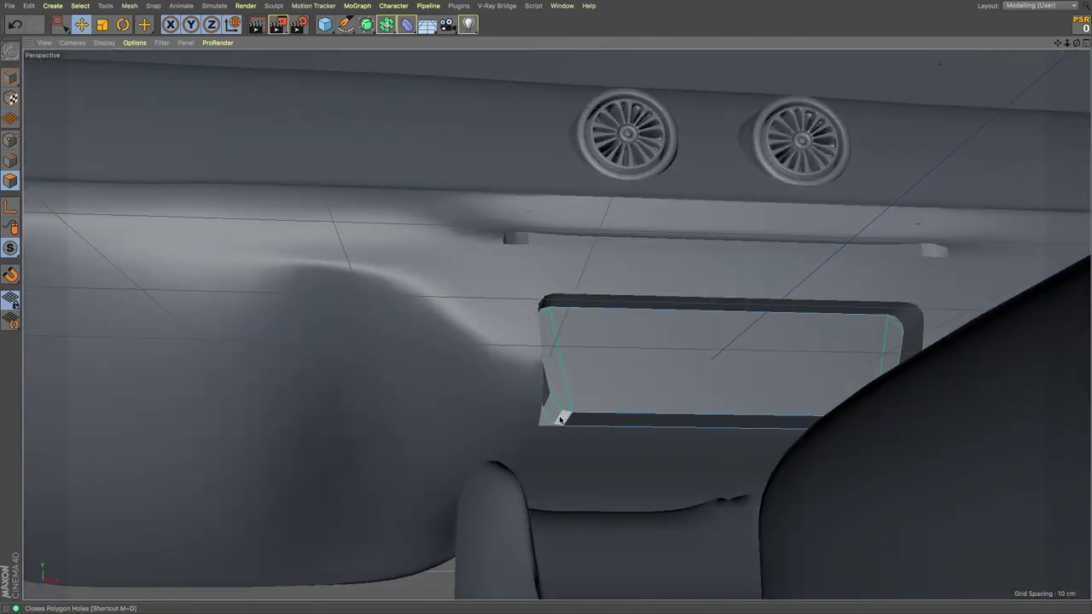
{"action": "key", "text": "m"}
{"action": "key", "text": "e"}
{"action": "mouse_move", "coordinate": [561, 418]}
{"action": "left_mouse_down", "text": "alt"}
{"action": "mouse_move", "coordinate": [262, 60]}
{"action": "mouse_move", "coordinate": [384, 256]}
{"action": "mouse_move", "coordinate": [524, 370]}
{"action": "left_mouse_up", "text": "alt"}
- Bevel the strip's edges so its ends round off to fit the dashboard curve
{"action": "key", "text": "m"}
{"action": "key", "text": "s"}
{"action": "mouse_move", "coordinate": [638, 361]}
{"action": "left_mouse_down", "text": "alt"}
{"action": "mouse_move", "coordinate": [644, 300]}
{"action": "mouse_move", "coordinate": [762, 294]}
{"action": "left_mouse_up", "text": "alt"}
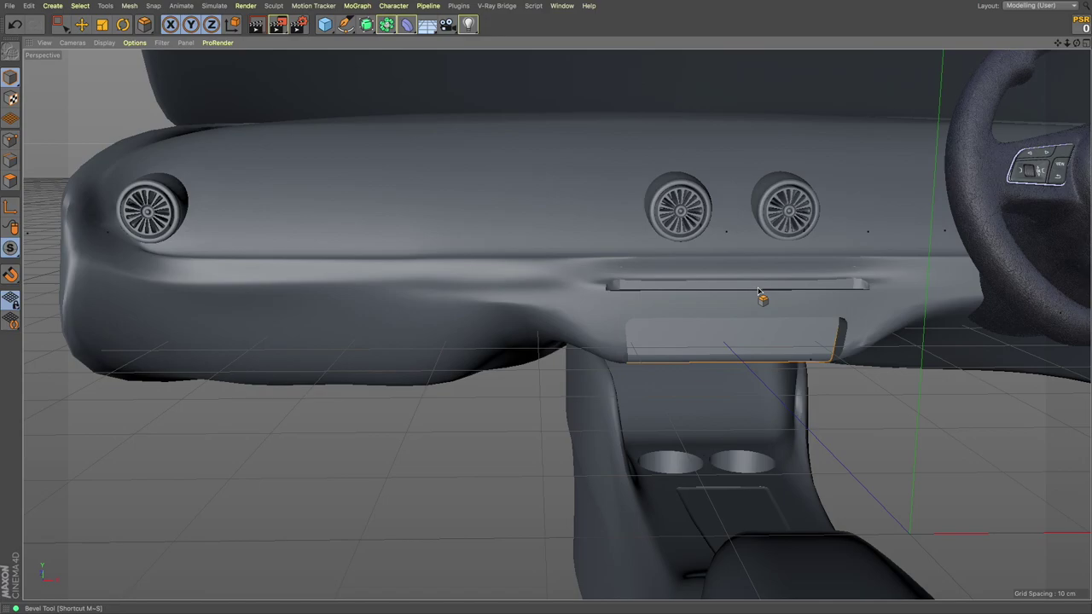
{"action": "scroll", "coordinate": [758, 291], "scroll_direction": "up", "scroll_amount": 3}
{"action": "left_click", "coordinate": [735, 259]}
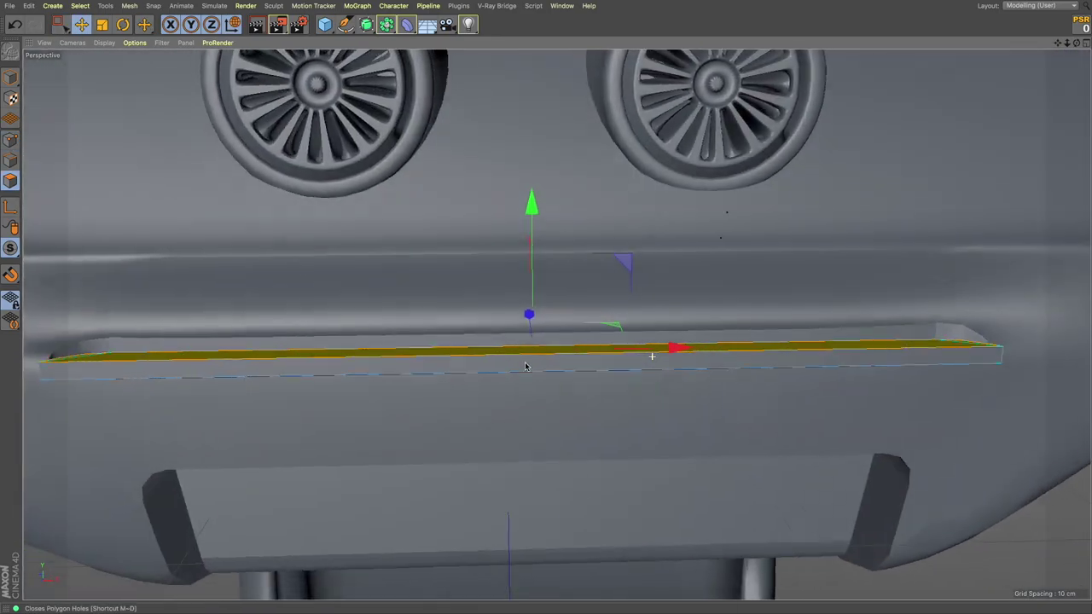
{"action": "mouse_move", "coordinate": [651, 354]}
{"action": "left_mouse_down", "text": "alt"}
{"action": "mouse_move", "coordinate": [478, 316]}
{"action": "mouse_move", "coordinate": [248, 350]}
{"action": "left_mouse_up", "text": "alt"}
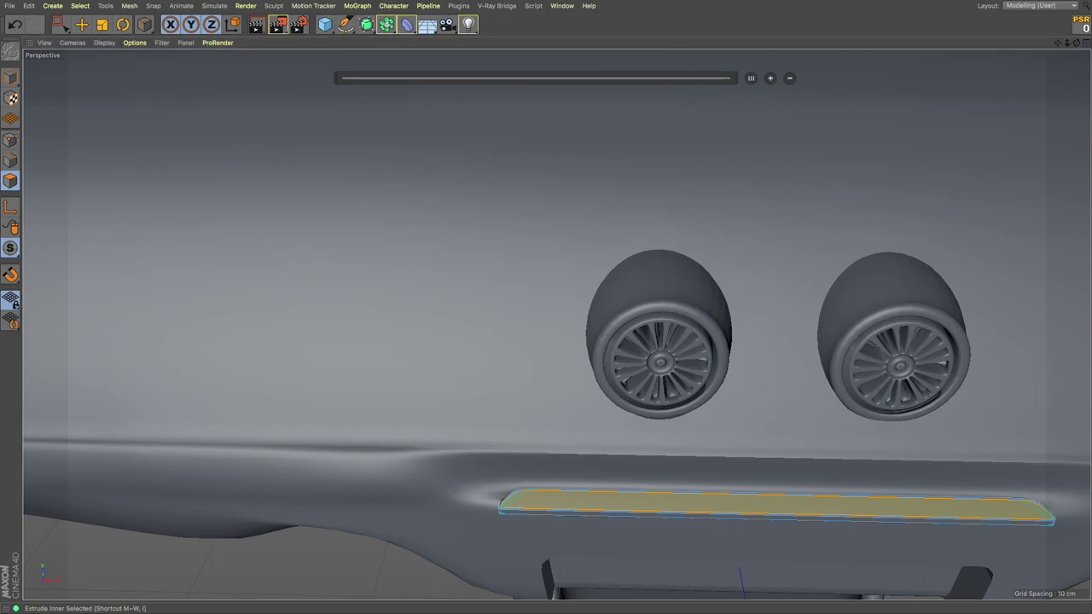
- Add four evenly spaced cuts across the vent strip
{"action": "scroll", "coordinate": [654, 429], "scroll_direction": "up", "scroll_amount": 5}
{"action": "scroll", "coordinate": [592, 504], "scroll_direction": "up", "scroll_amount": 4}
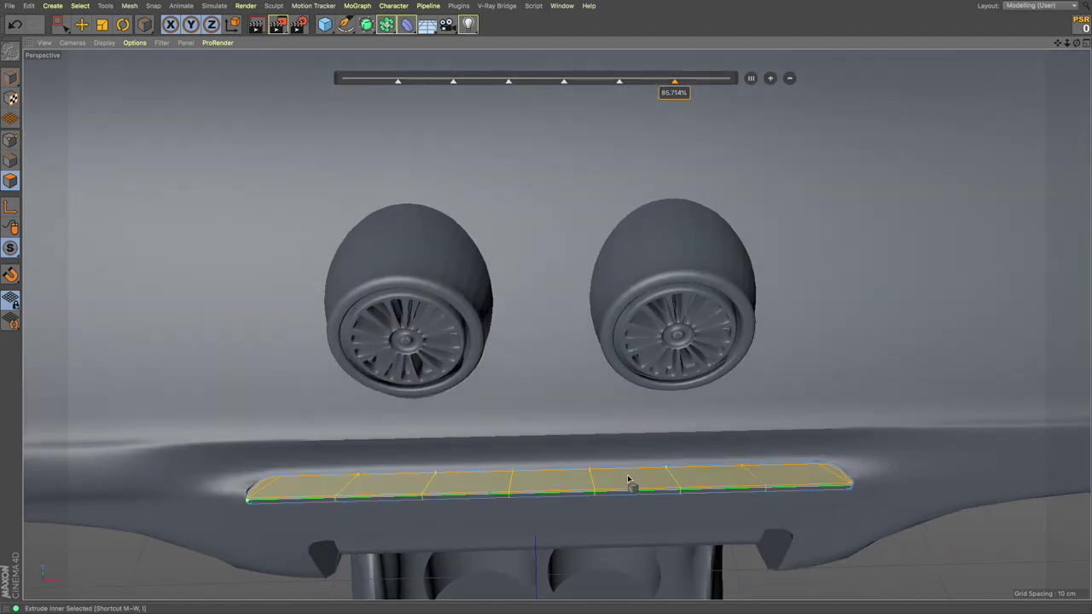
{"action": "left_click_drag", "start_coordinate": [345, 482], "coordinate": [324, 502], "text": "alt"}
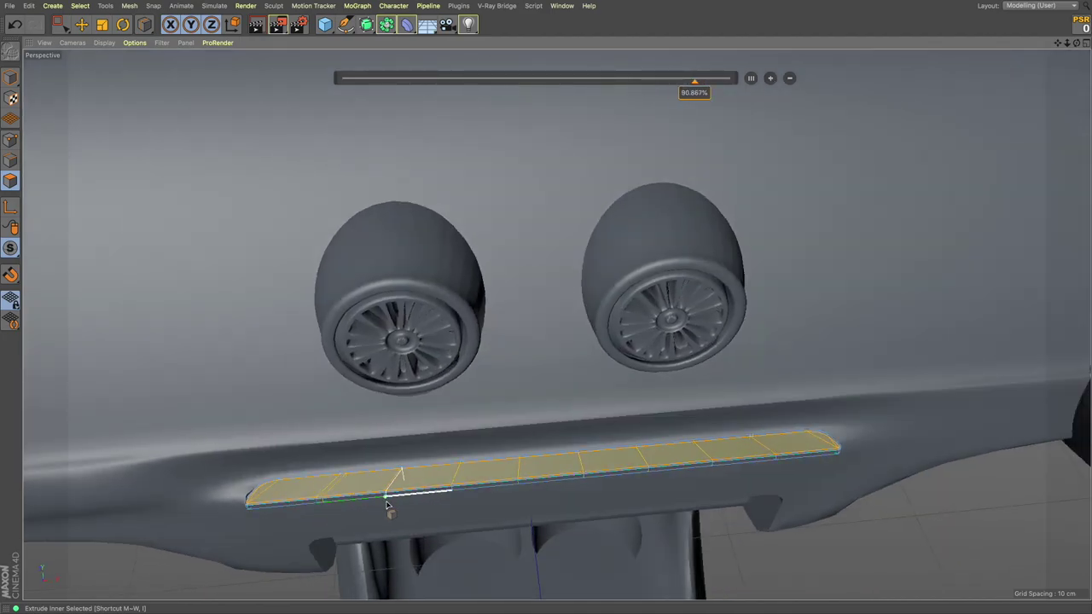
{"action": "left_click_drag", "start_coordinate": [658, 481], "coordinate": [724, 478], "text": "alt"}
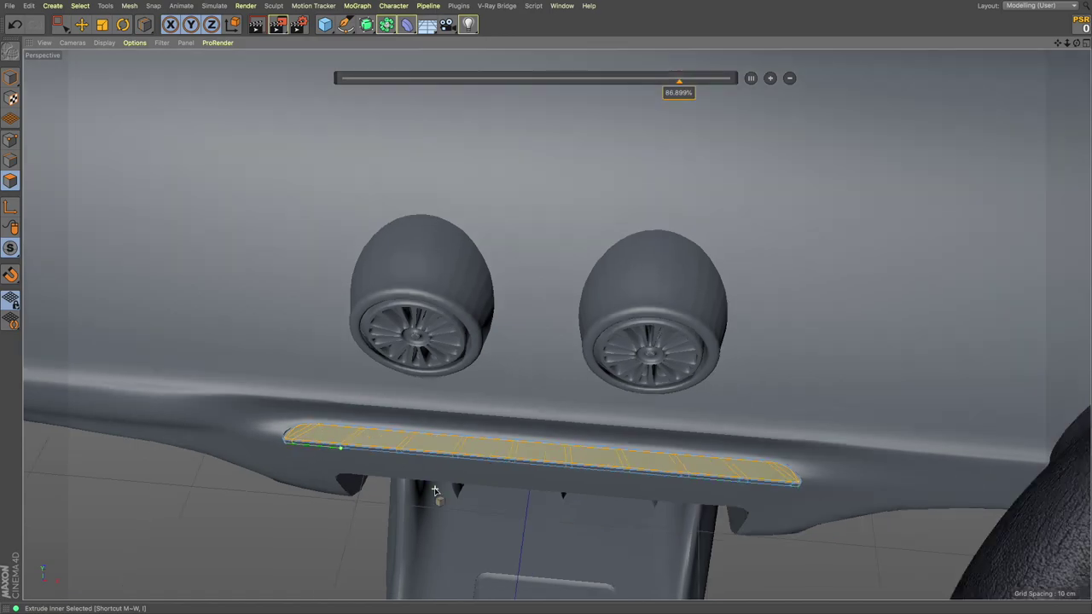
{"action": "left_click_drag", "start_coordinate": [839, 485], "coordinate": [416, 470], "text": "alt"}
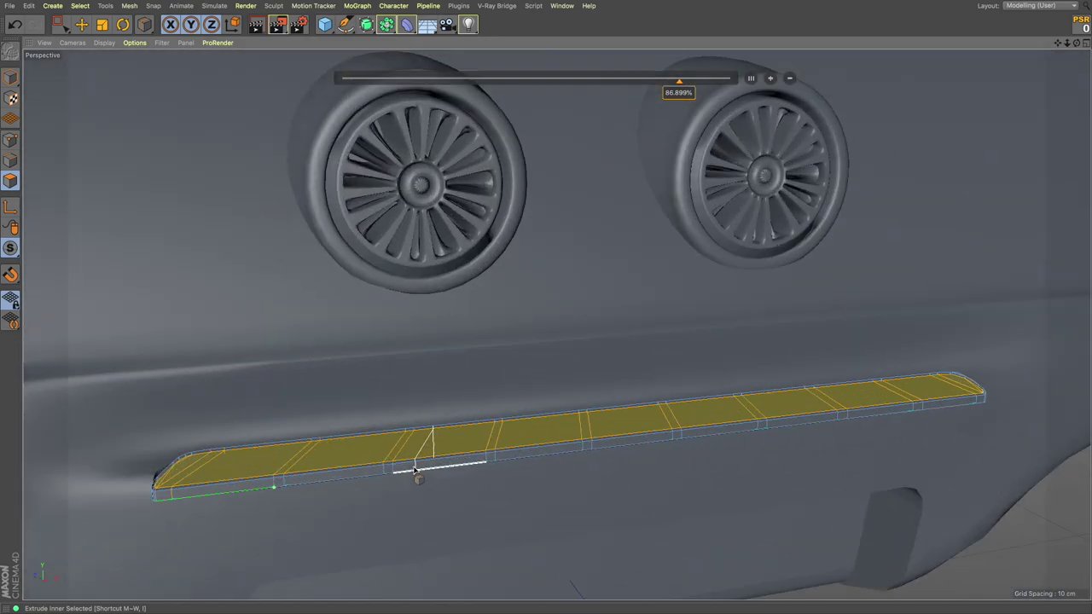
{"action": "mouse_move", "coordinate": [264, 465]}
{"action": "left_mouse_down", "text": "alt"}
{"action": "mouse_move", "coordinate": [212, 473]}
{"action": "mouse_move", "coordinate": [416, 406]}
{"action": "left_mouse_up", "text": "alt"}
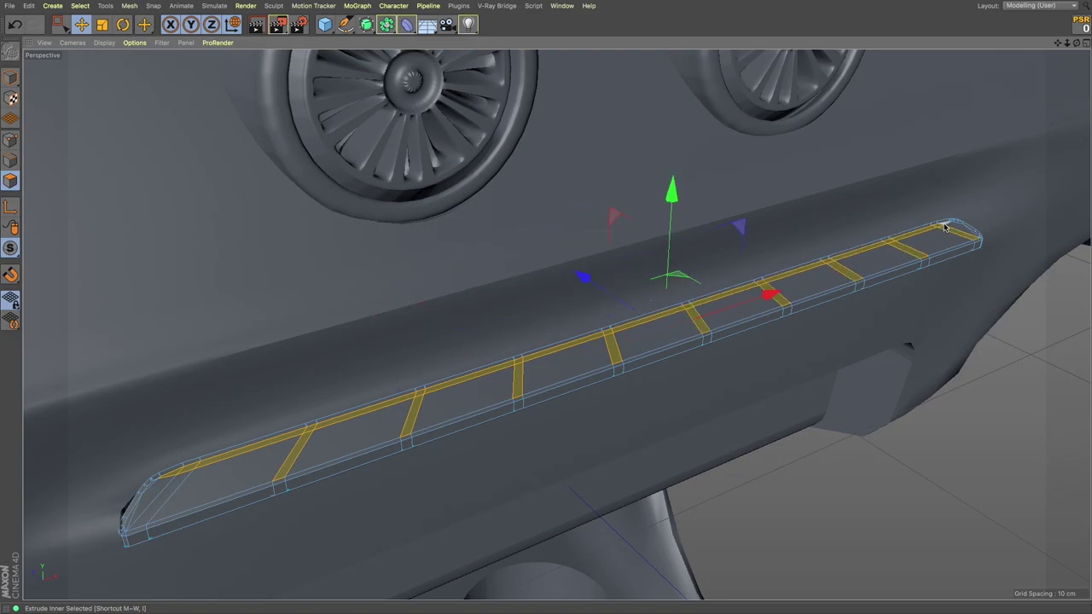
- Box-select the slat faces and bottom-edge points, then undo the last three strip edits
{"action": "left_click_drag", "start_coordinate": [657, 203], "coordinate": [546, 427], "text": "alt"}
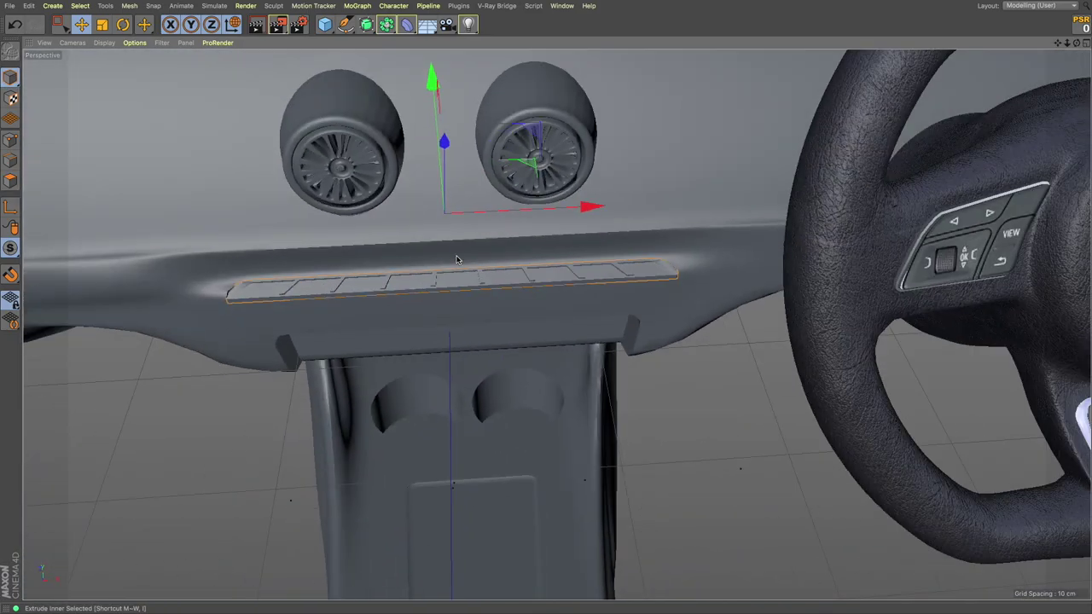
{"action": "key", "text": "0"}
{"action": "mouse_move", "coordinate": [773, 257]}
{"action": "left_mouse_down"}
{"action": "mouse_move", "coordinate": [559, 346]}
{"action": "mouse_move", "coordinate": [358, 307]}
{"action": "left_mouse_up"}
{"action": "mouse_move", "coordinate": [182, 287]}
{"action": "left_mouse_down"}
{"action": "mouse_move", "coordinate": [776, 322]}
{"action": "mouse_move", "coordinate": [648, 318]}
{"action": "left_mouse_up"}
{"action": "left_click_drag", "start_coordinate": [102, 299], "coordinate": [101, 25], "text": "alt"}
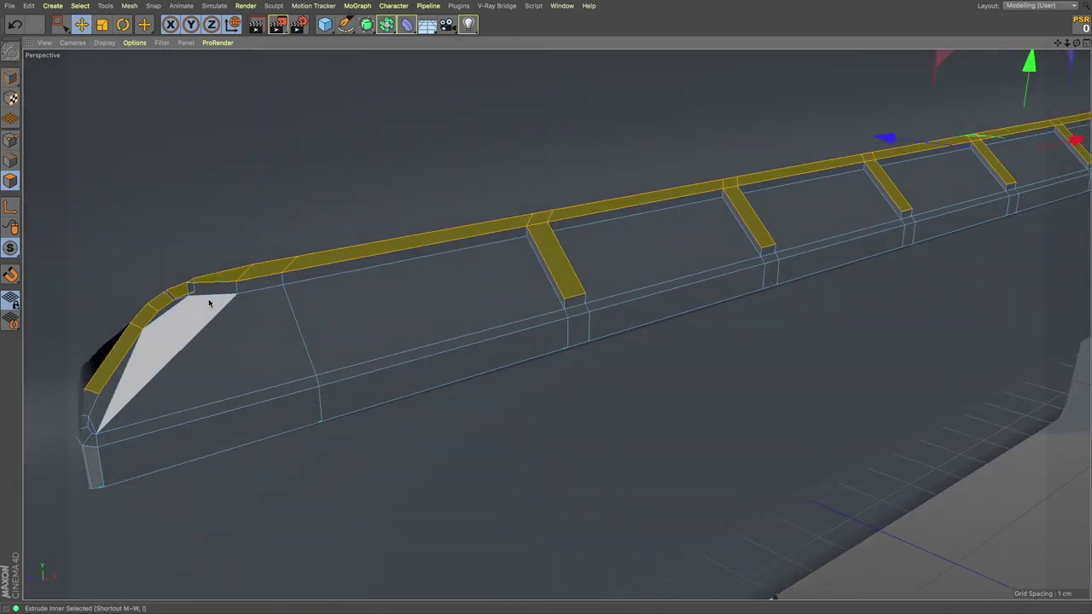
{"action": "key", "text": "ctrl+z"}
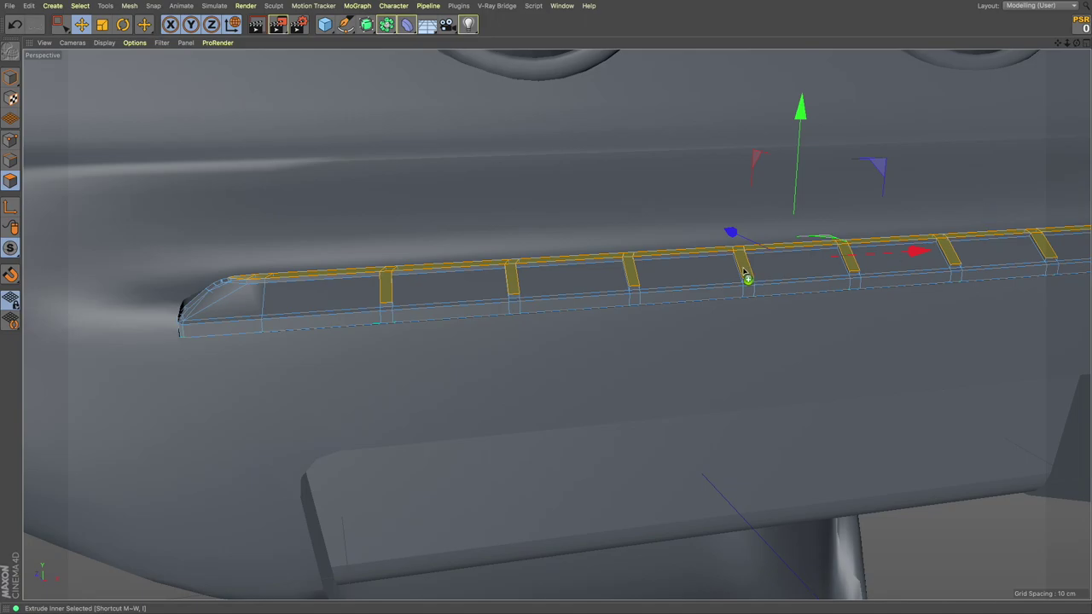
{"action": "key", "text": "ctrl+z"}
{"action": "key", "text": "ctrl+z"}
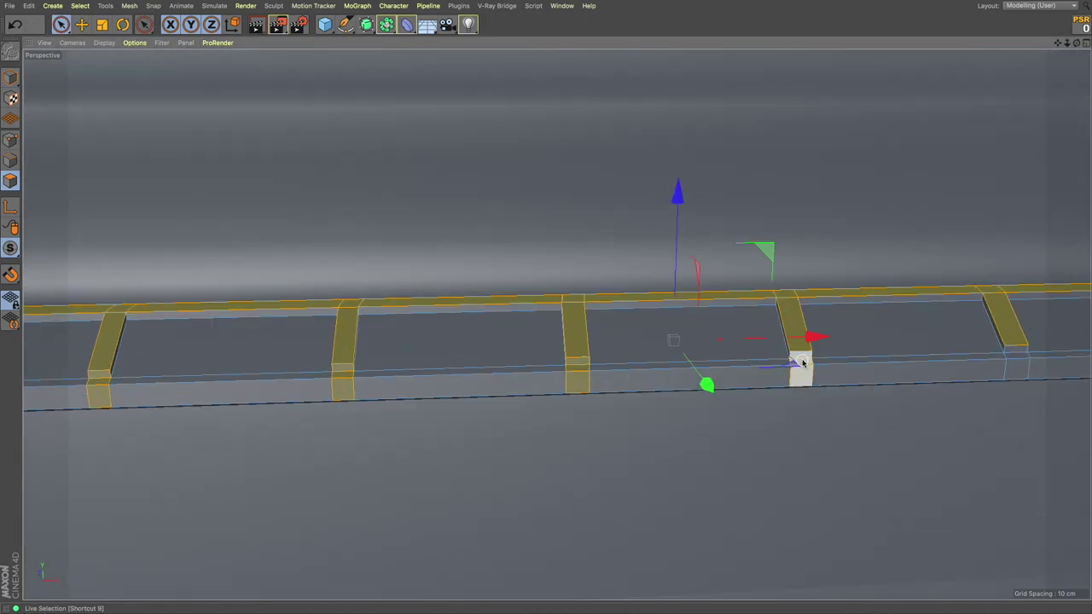
{"action": "key", "text": "ctrl+z"}
{"action": "key", "text": "ctrl+z"}
{"action": "key", "text": "ctrl+z"}
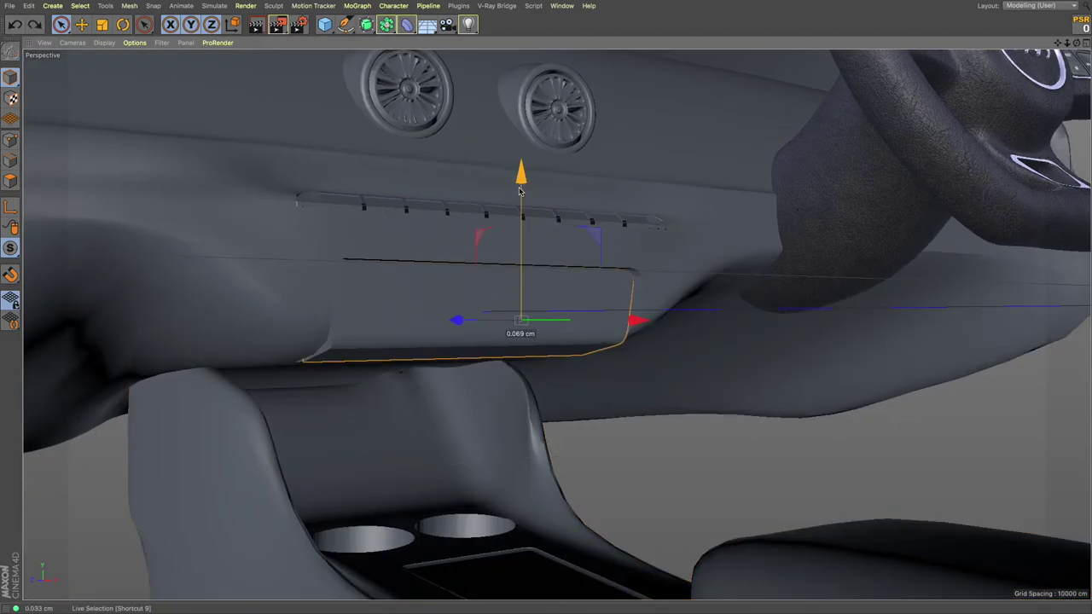
{"action": "left_click_drag", "start_coordinate": [520, 191], "coordinate": [415, 327], "text": "alt"}
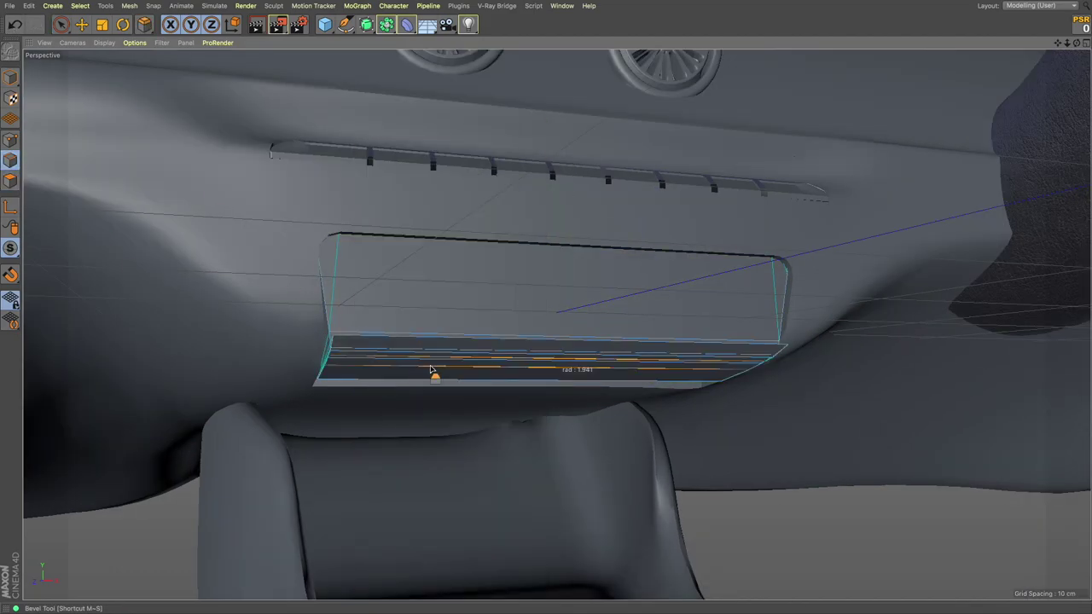
- Bevel the climate panel's lower edges to round them off
{"action": "left_click_drag", "start_coordinate": [412, 355], "coordinate": [525, 355], "text": "alt"}
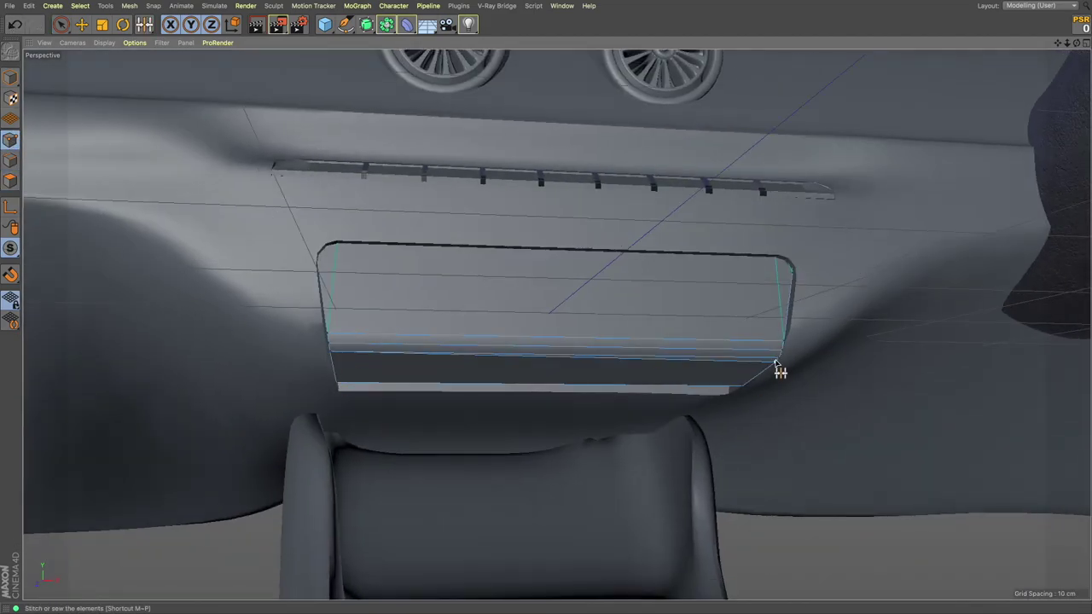
{"action": "right_click", "coordinate": [463, 191]}
{"action": "left_click", "coordinate": [512, 379]}
{"action": "left_click_drag", "start_coordinate": [366, 361], "coordinate": [405, 335], "text": "alt"}
- Box-select points on the panel's side and preview-render the dashboard view
{"action": "left_click", "coordinate": [60, 24]}
{"action": "left_click", "coordinate": [128, 54]}
{"action": "left_click_drag", "start_coordinate": [325, 281], "coordinate": [488, 370]}
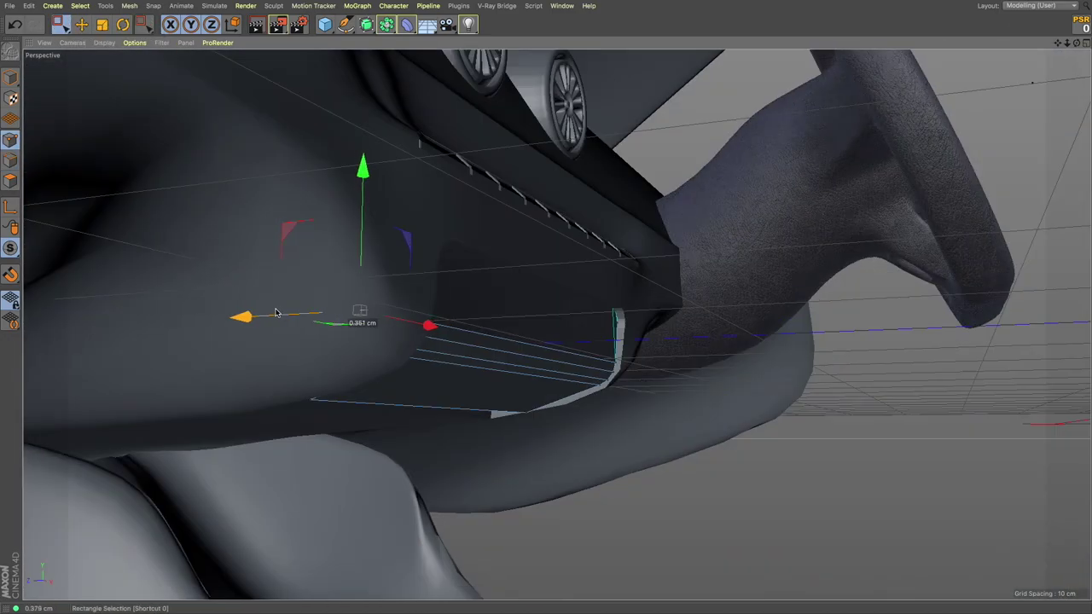
{"action": "key", "text": "ctrl+r"}
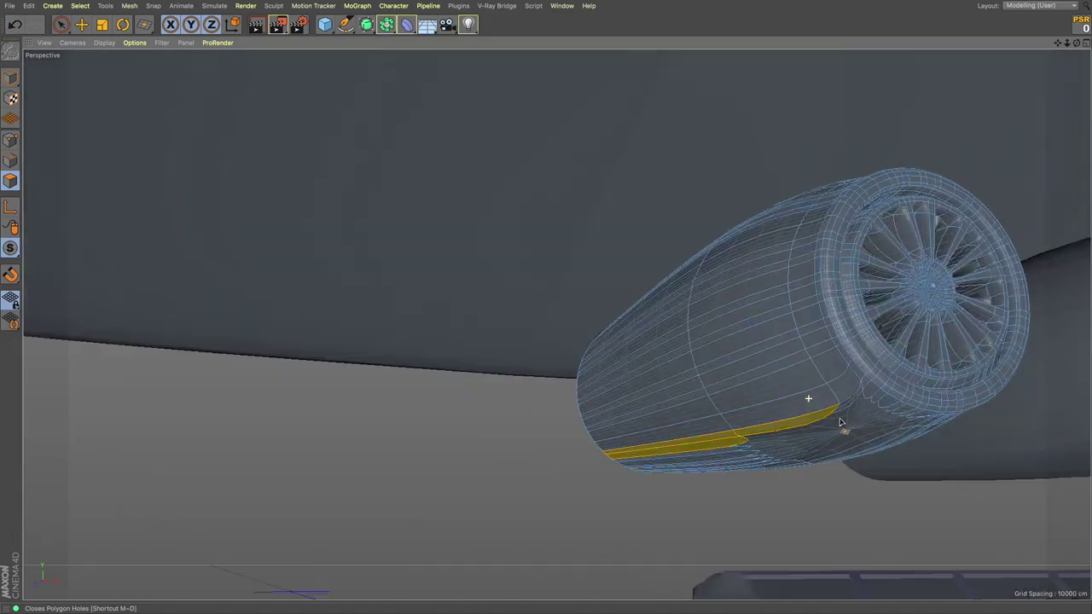
{"action": "right_click", "coordinate": [575, 126]}
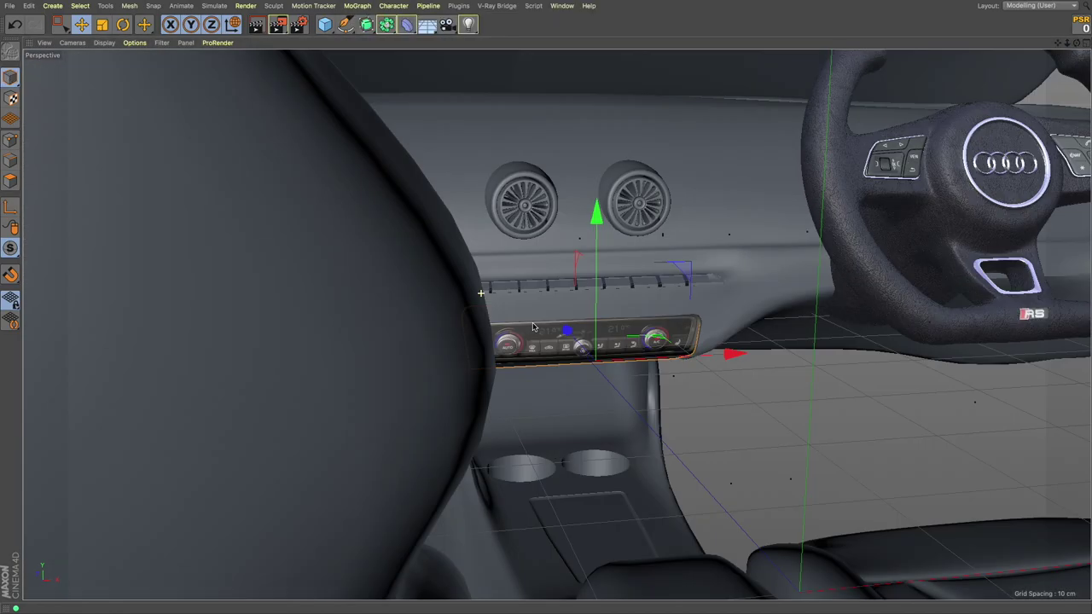
- Close the Material Editor, delete the left vent's outer housing, and render the dashboard view
{"action": "left_click", "coordinate": [256, 27]}
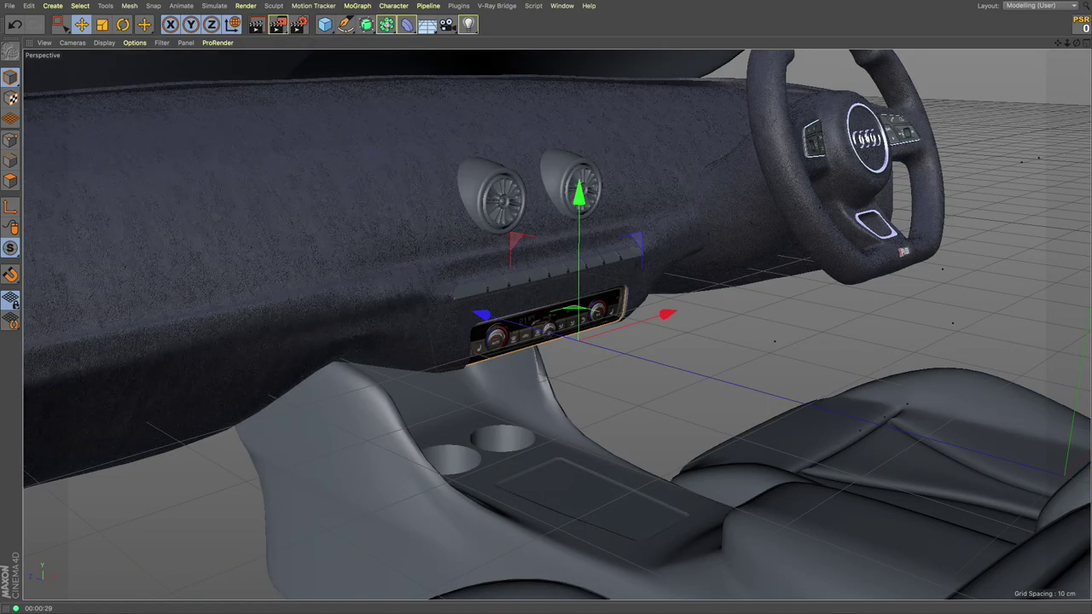
{"action": "left_click", "coordinate": [487, 177]}
{"action": "key", "text": "Delete"}
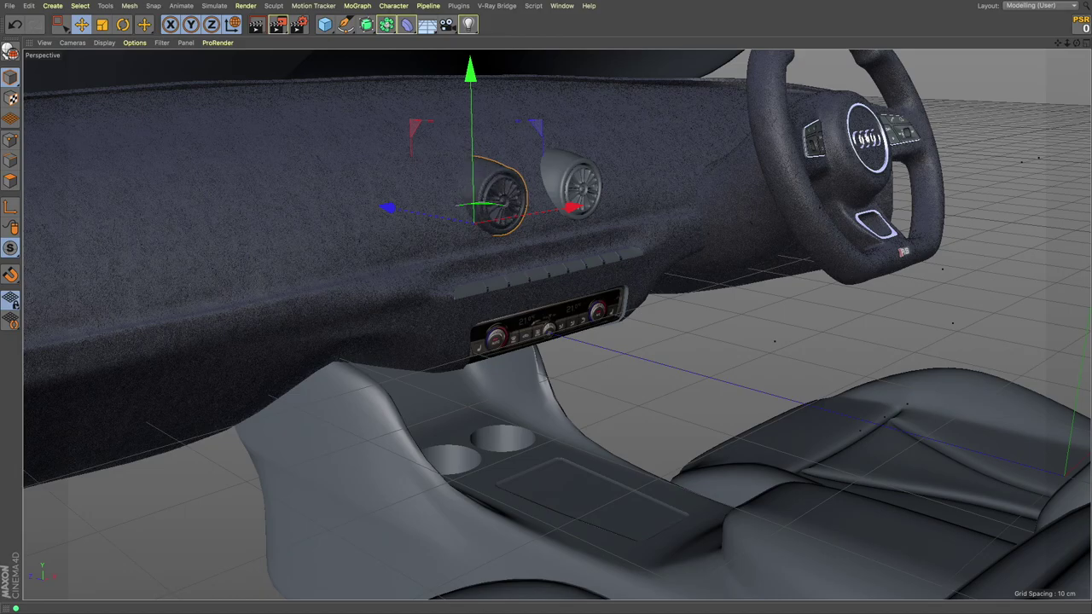
{"action": "key", "text": "ctrl+shift+a"}
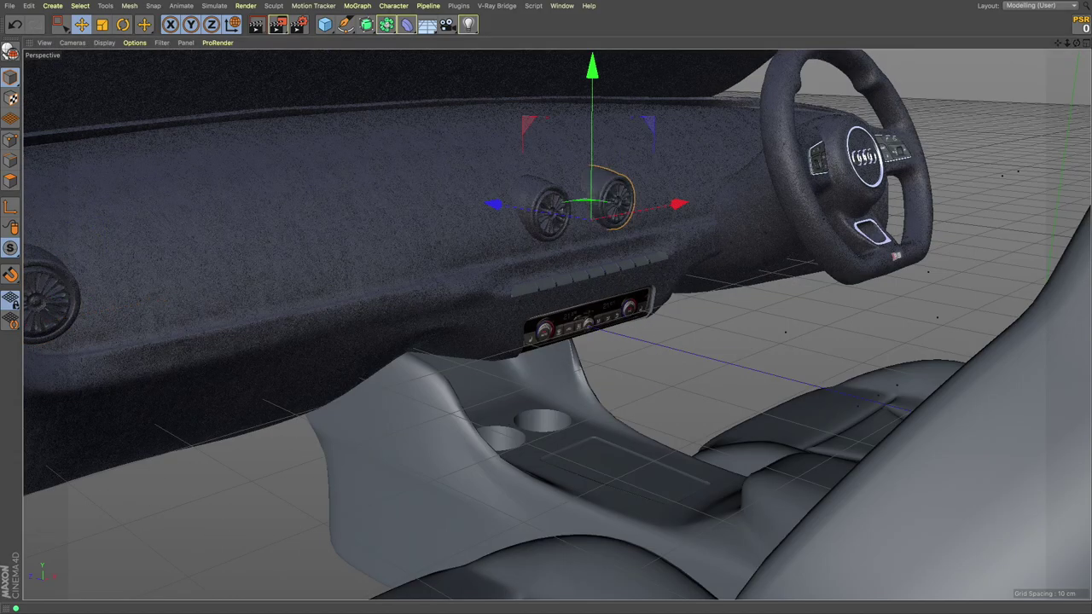
{"action": "left_click", "coordinate": [518, 199]}
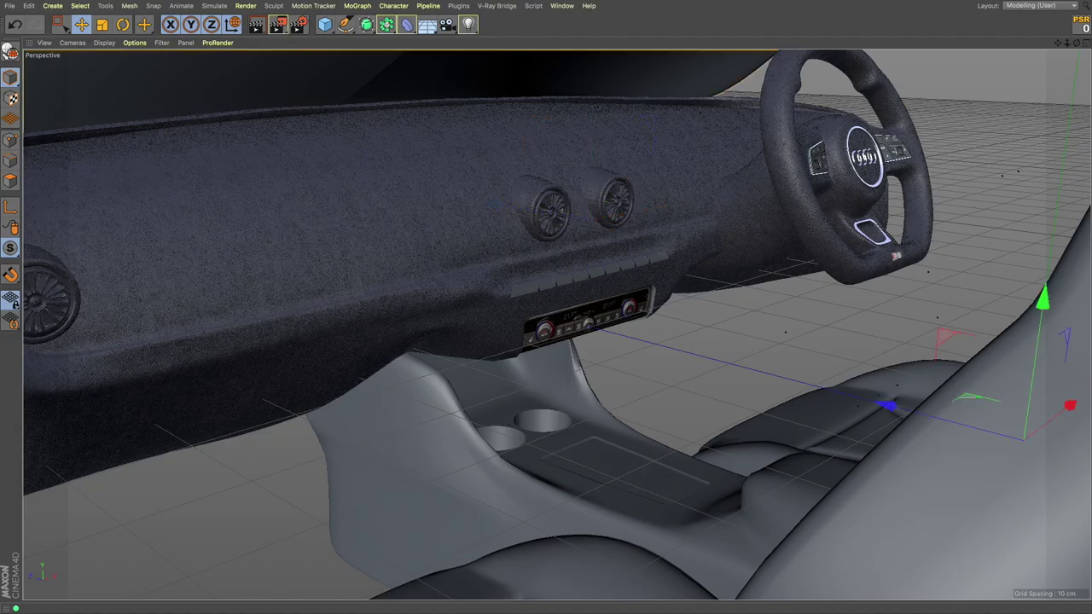
{"action": "left_click", "coordinate": [256, 24]}
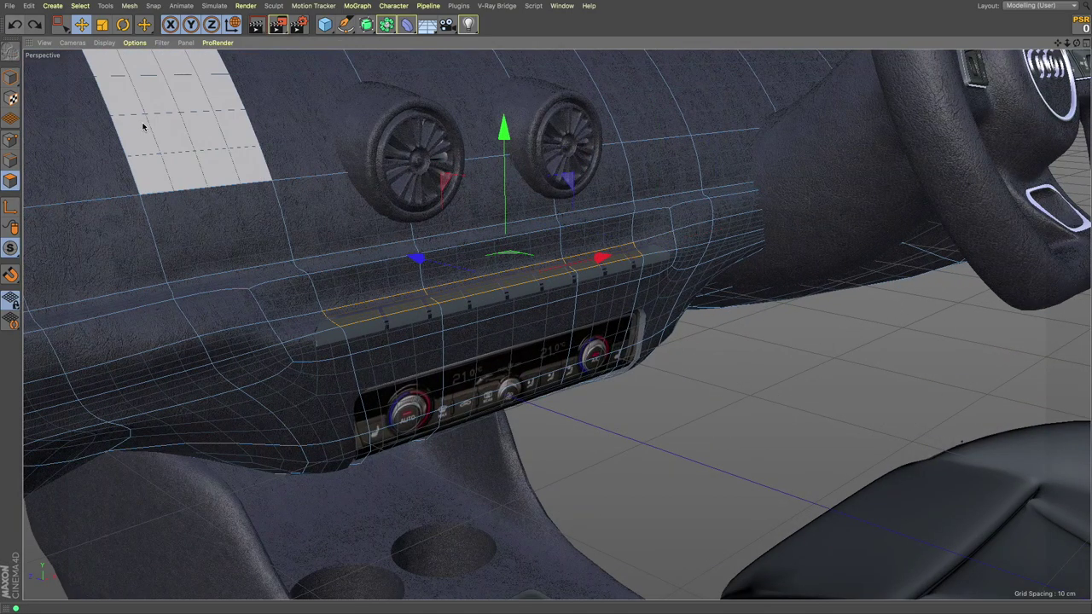
- Apply Outline Selection to the dashboard polygons, then render the whole interior view
{"action": "left_click", "coordinate": [80, 5]}
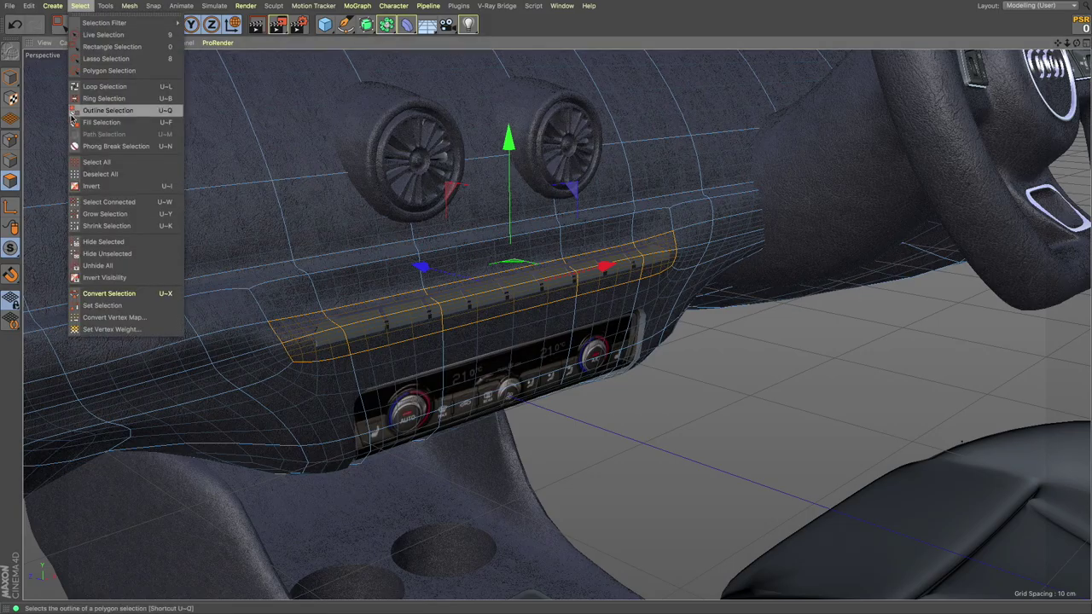
{"action": "left_click", "coordinate": [107, 110]}
{"action": "left_click_drag", "start_coordinate": [256, 256], "coordinate": [359, 237], "text": "alt"}
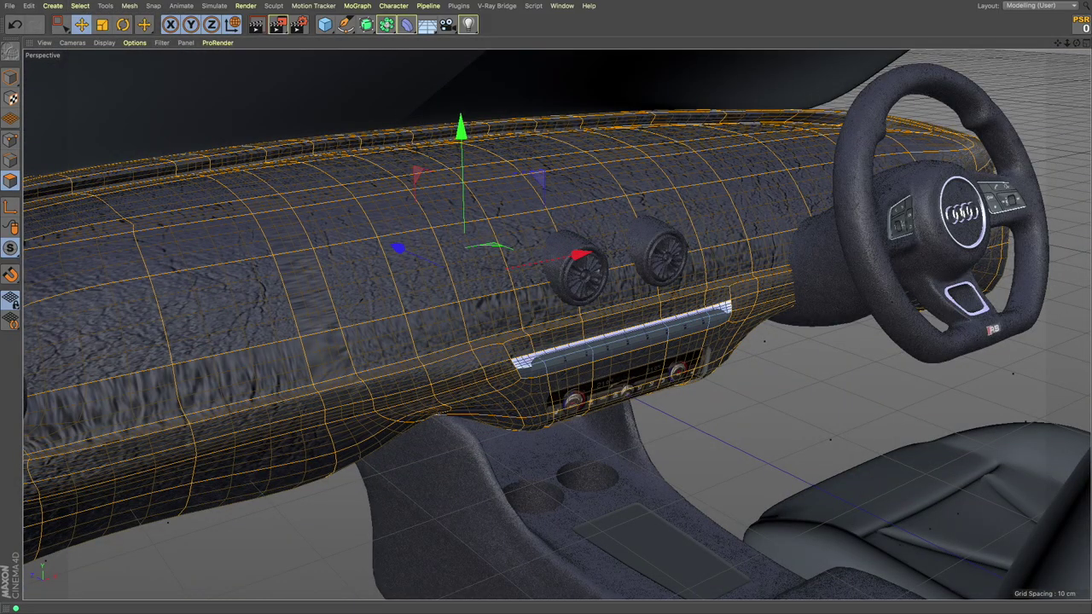
{"action": "left_click_drag", "start_coordinate": [154, 341], "coordinate": [358, 324], "text": "alt"}
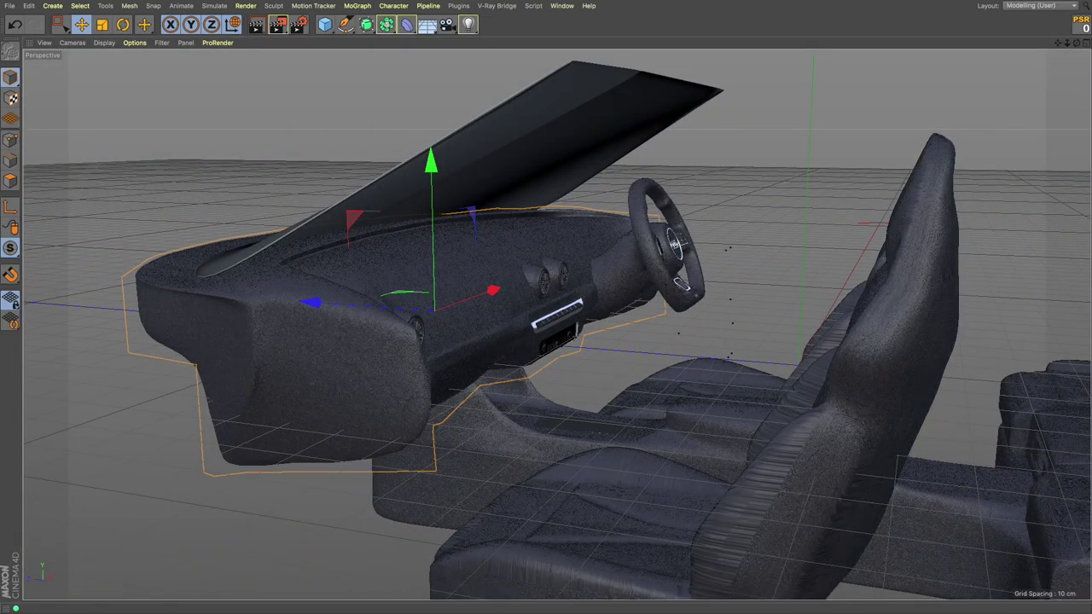
{"action": "scroll", "coordinate": [768, 461], "scroll_direction": "up", "scroll_amount": 5}
{"action": "left_click", "coordinate": [256, 24]}
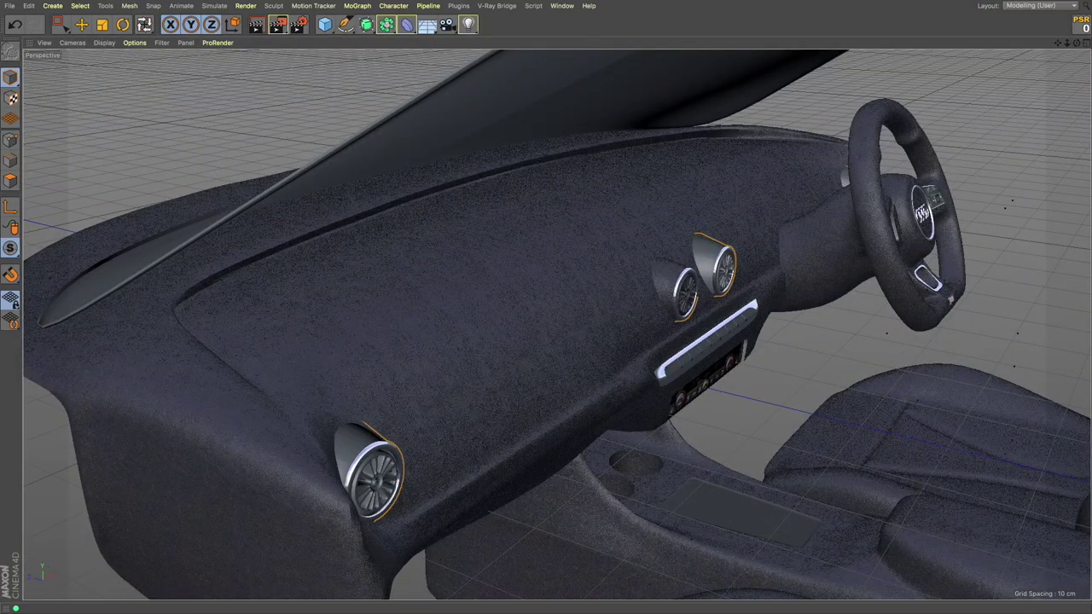
- Select the centre vent with the Move tool and render the finished interior
{"action": "key", "text": "e"}
{"action": "left_click", "coordinate": [682, 290]}
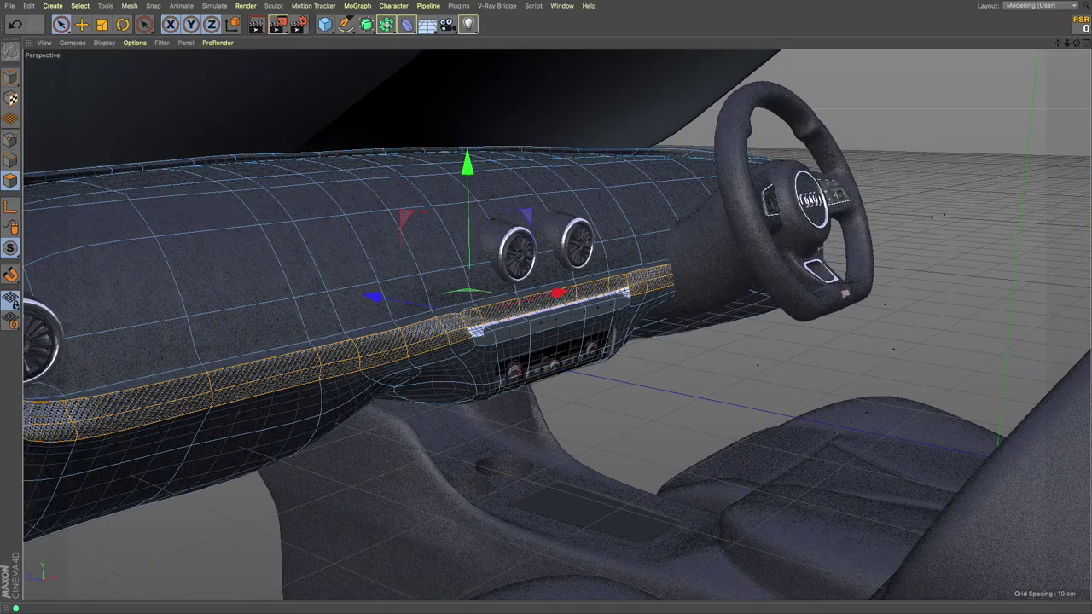
{"action": "left_click", "coordinate": [257, 24]}
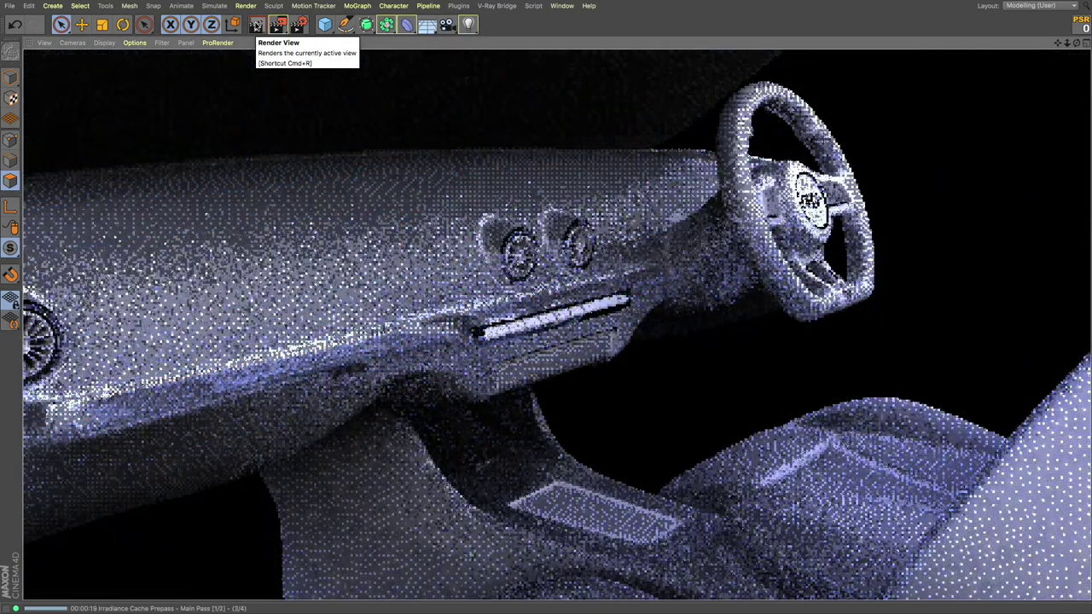